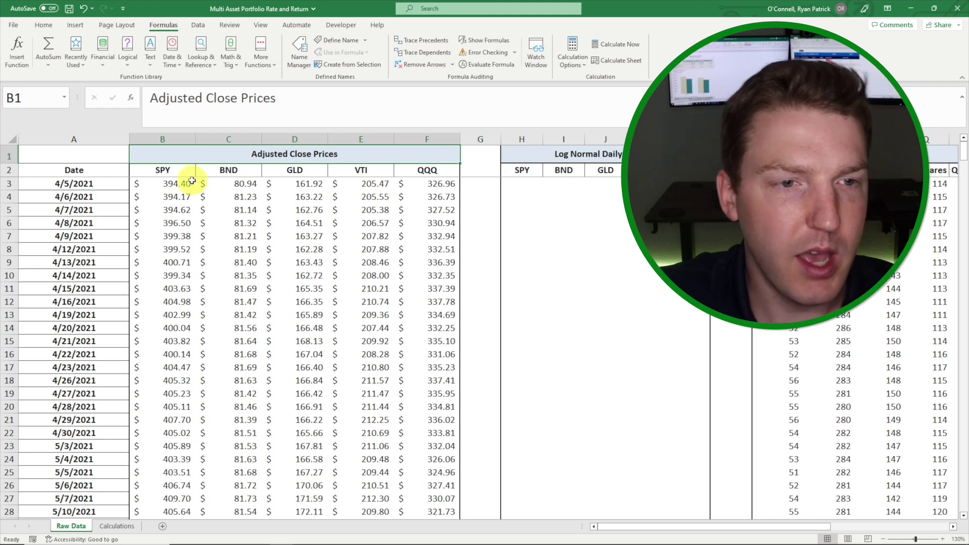
- Examine the dates, the adjusted close prices and the empty Log Normal Daily Returns block on the Raw Data sheet
left_click_drag(71, 185, 76, 398)
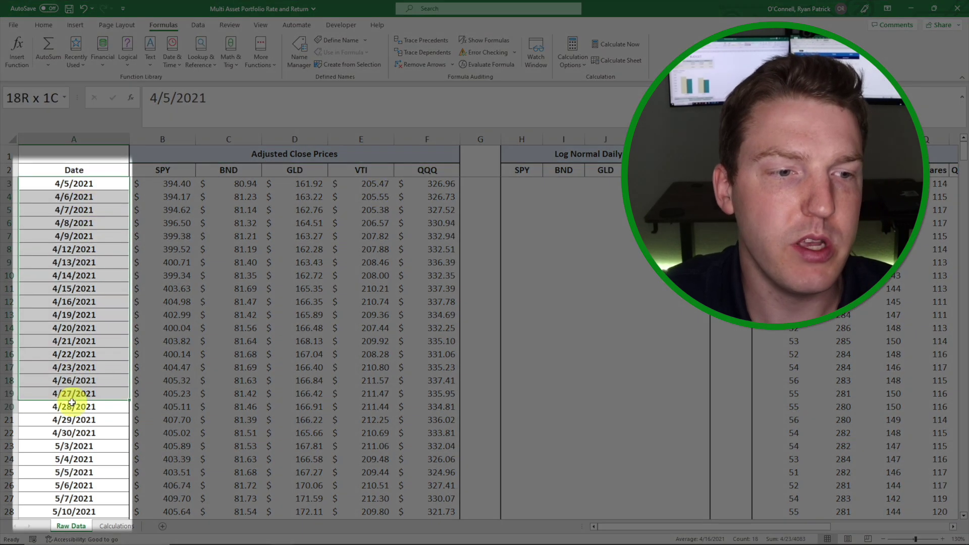
left_click(76, 188)
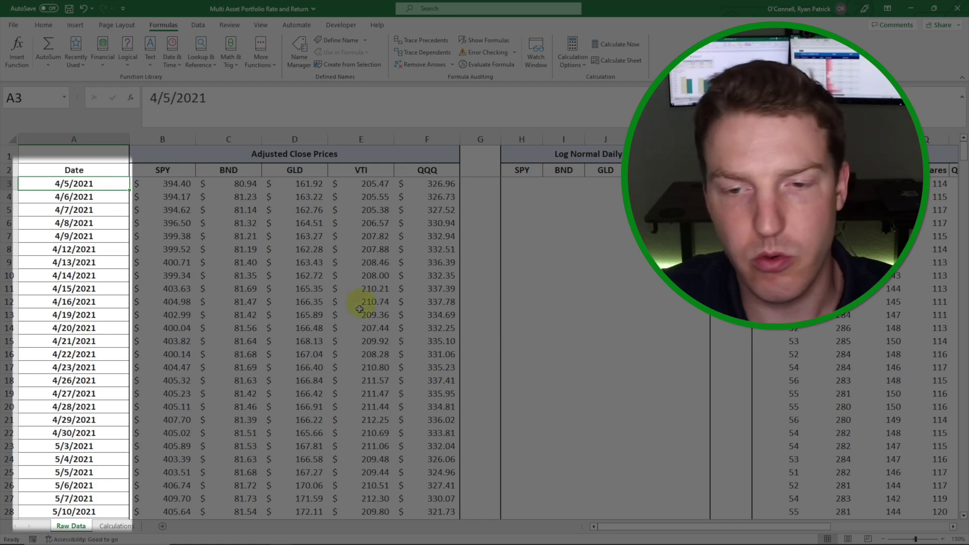
left_click(288, 246)
left_click_drag(171, 190, 174, 260)
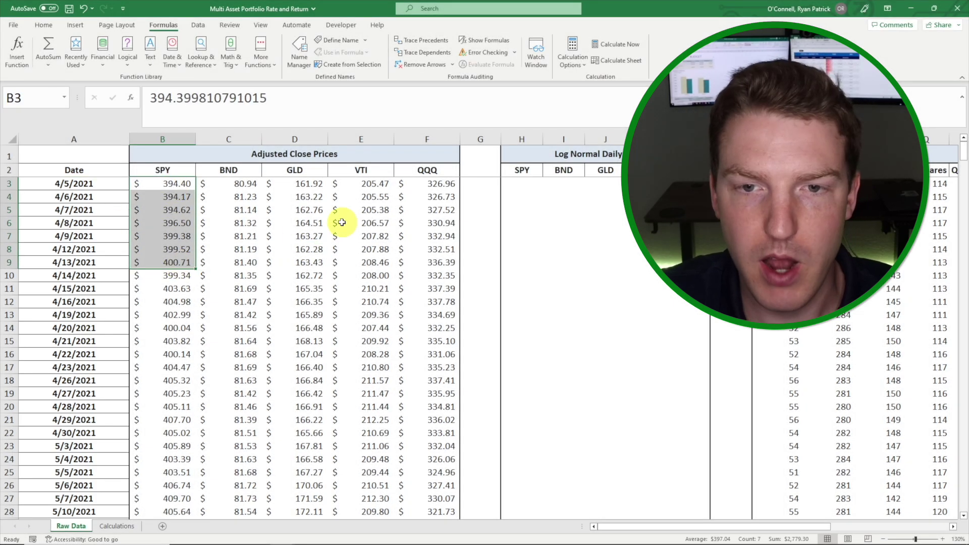
left_click(269, 209)
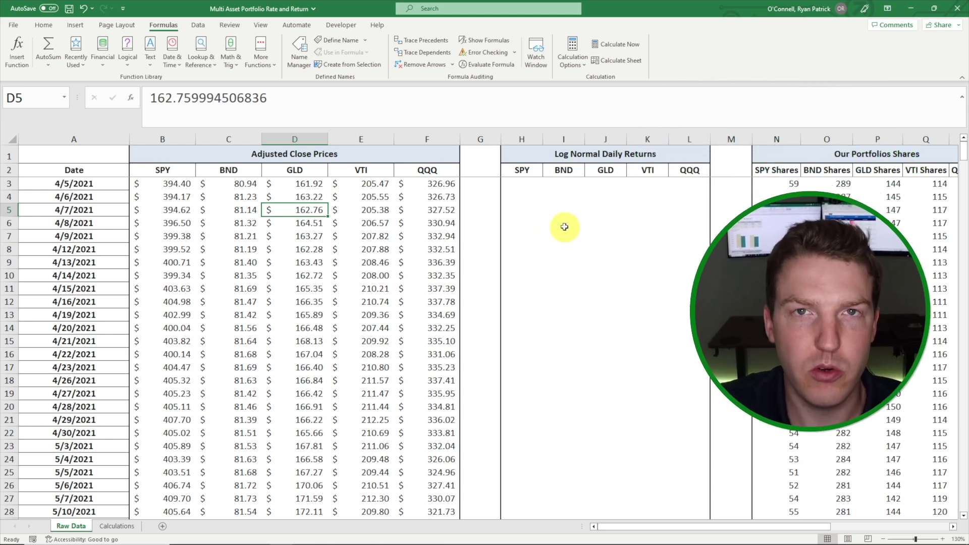
left_click(609, 223)
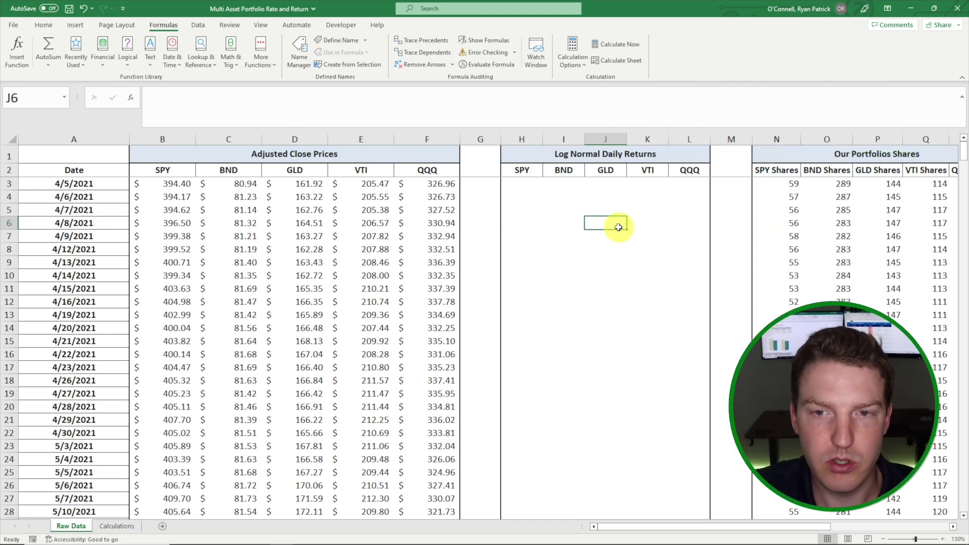
- Calculate SPY's first log normal daily return in H4 with the formula =LN(B4/B3)
left_click(525, 197)
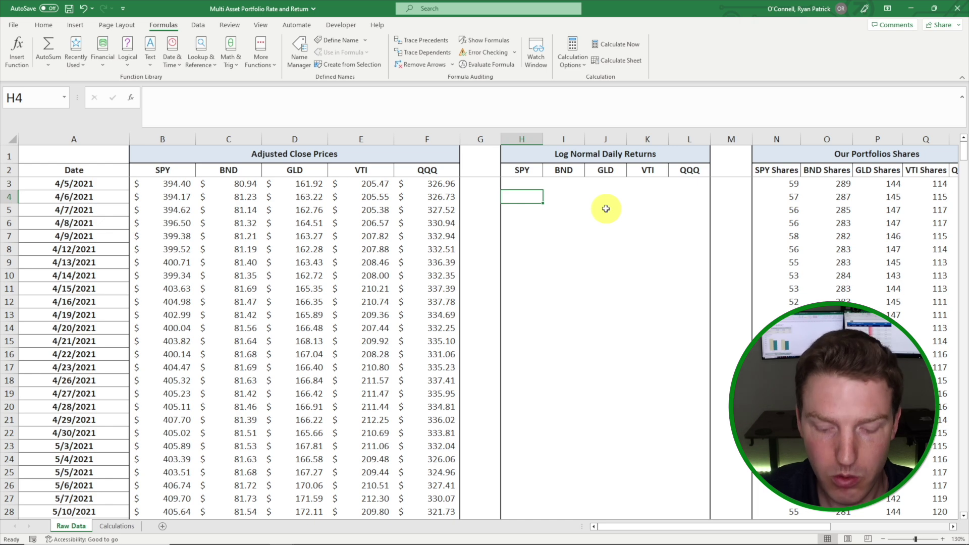
type("=ln(")
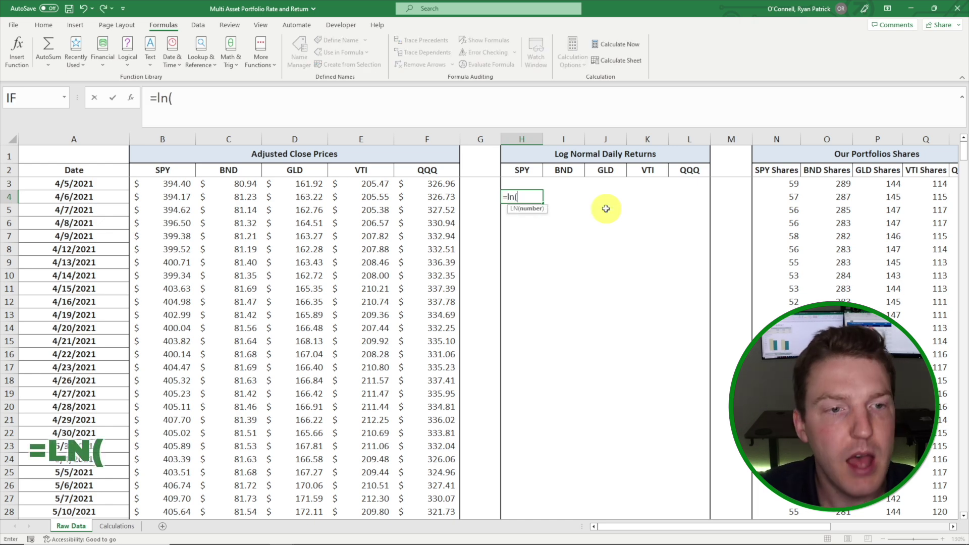
left_click(162, 196)
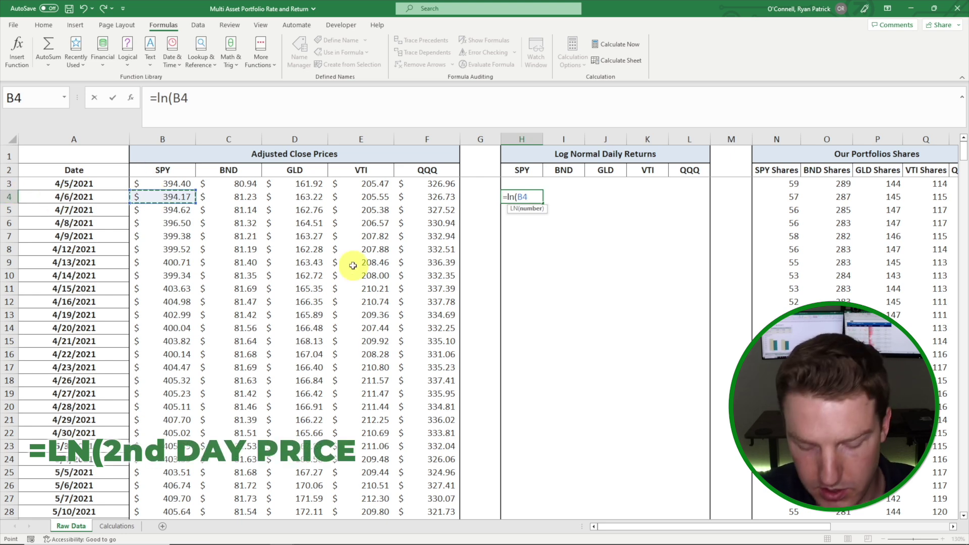
type("/")
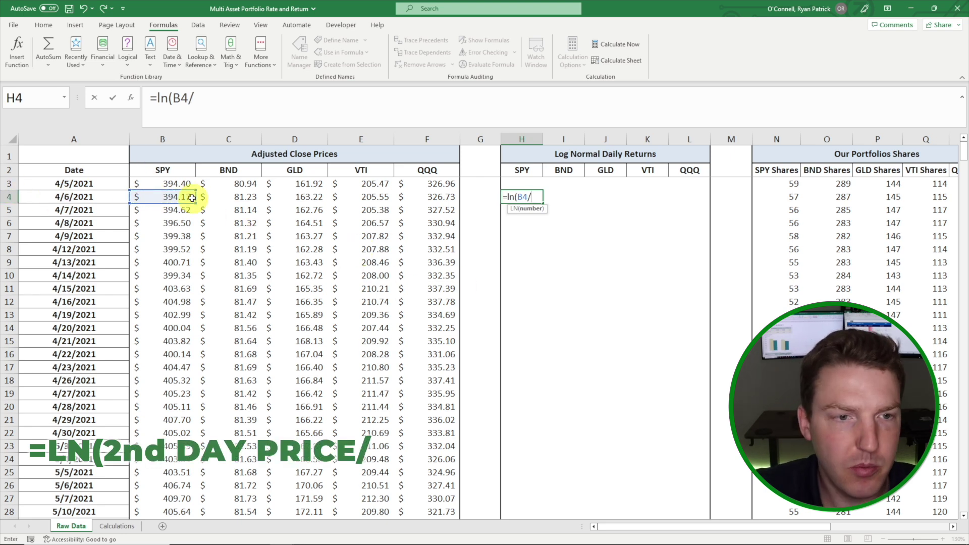
left_click(175, 186)
type(")")
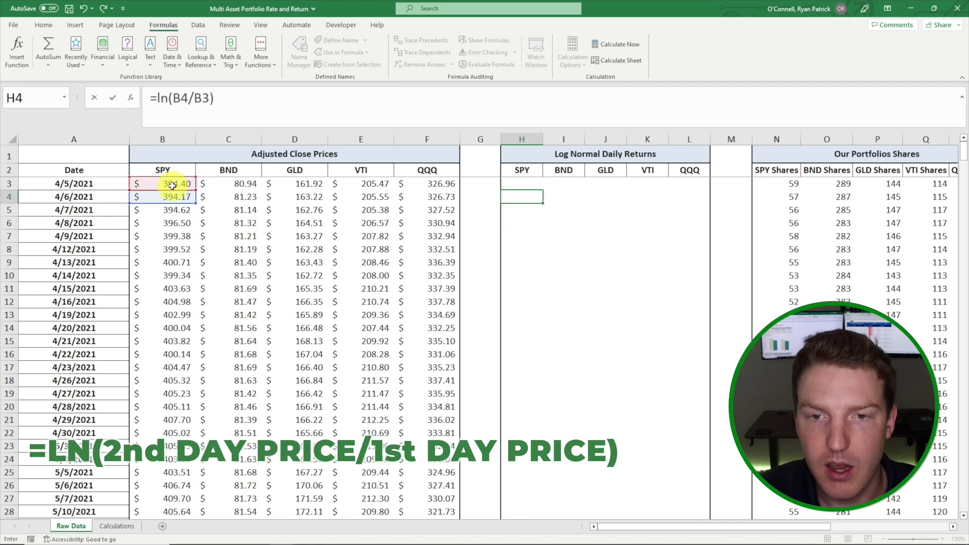
key("Return")
key("Down")
key("Down")
key("Down")
left_click(525, 197)
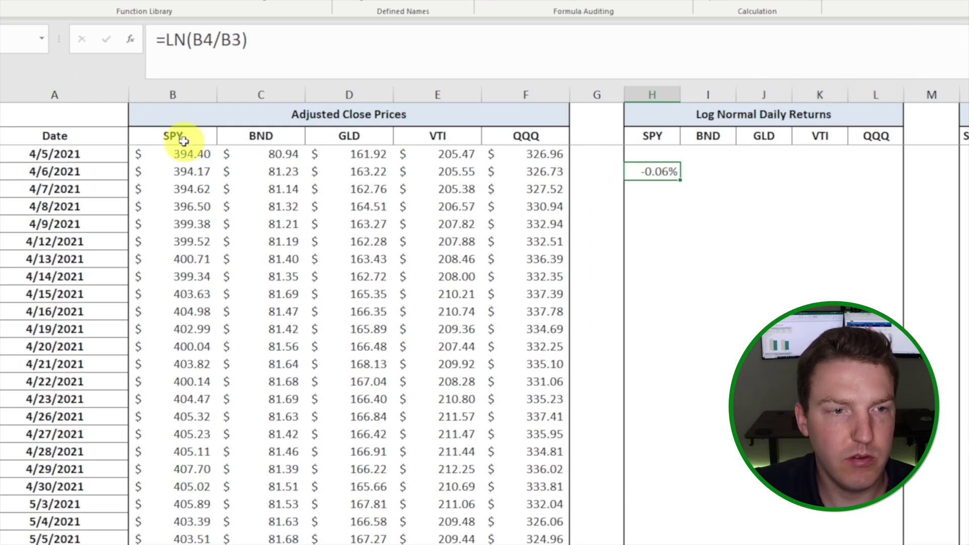
- Copy the SPY return formula in cell H4
left_click(183, 141)
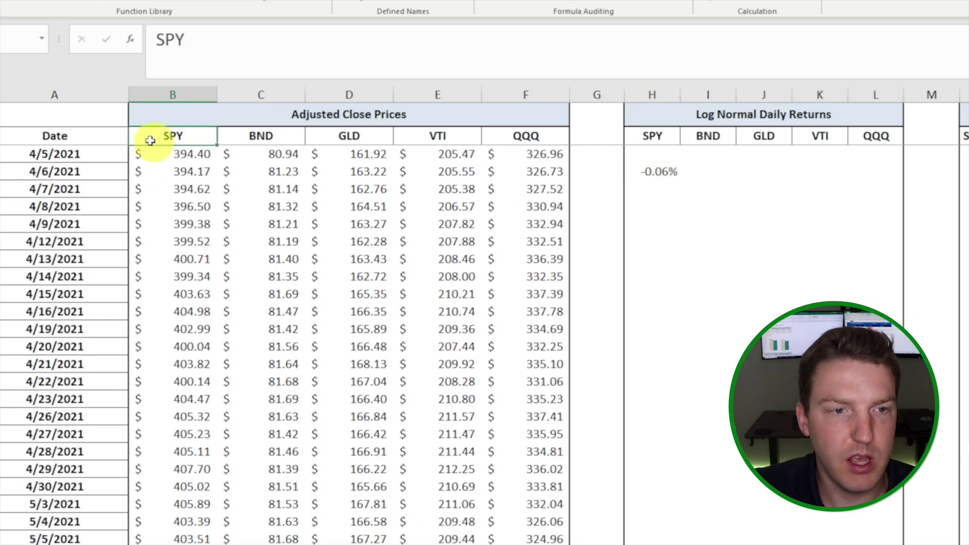
left_click(649, 172)
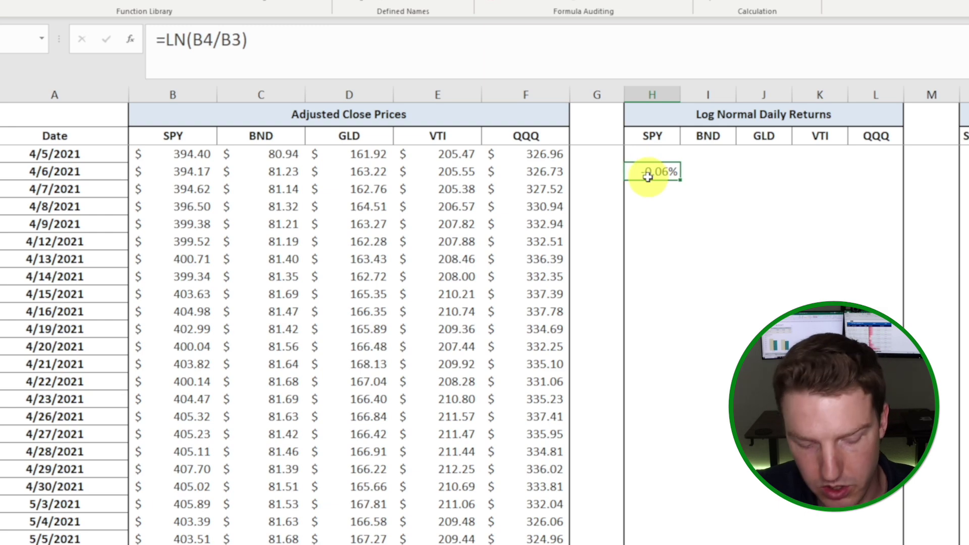
key("ctrl+c")
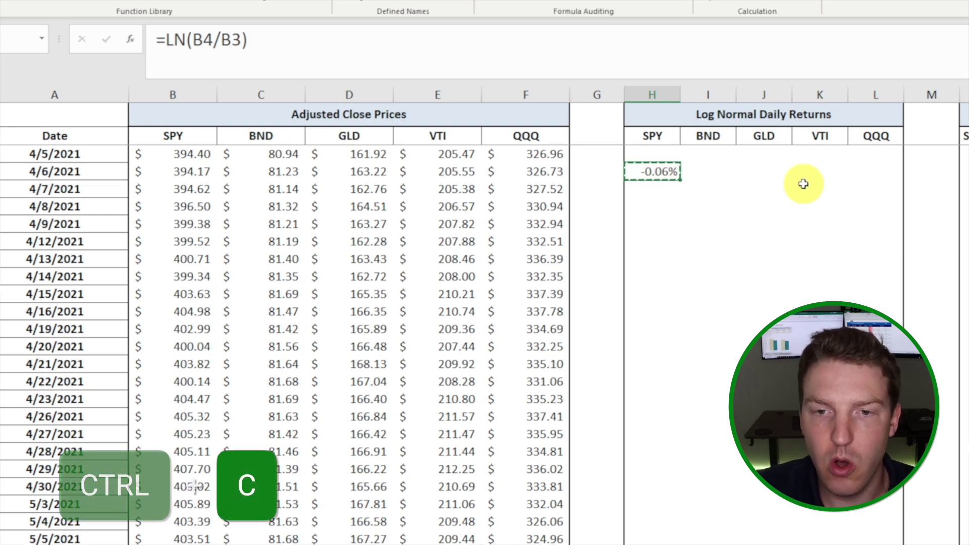
key("shift+Right")
key("shift+Right")
key("shift+Right")
key("shift+Right")
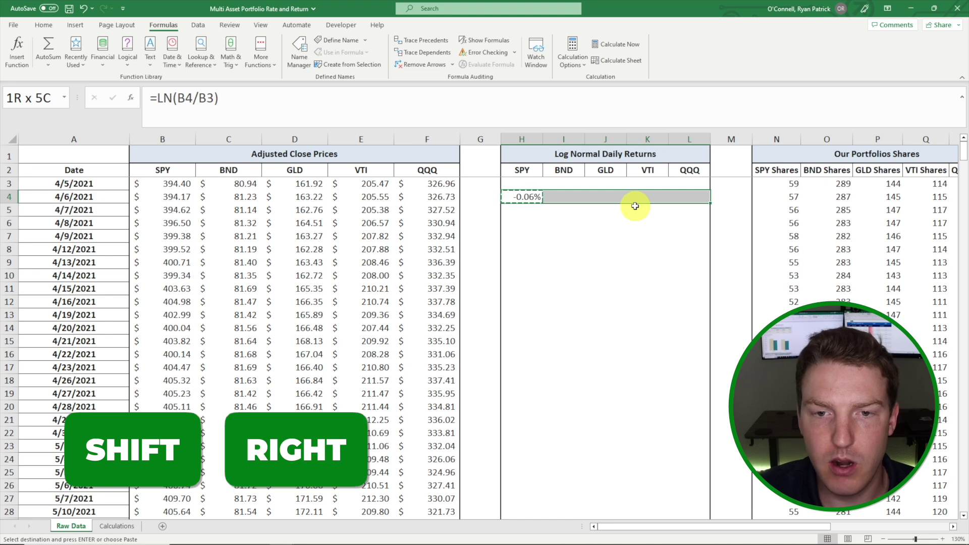
key("ctrl+shift+Down")
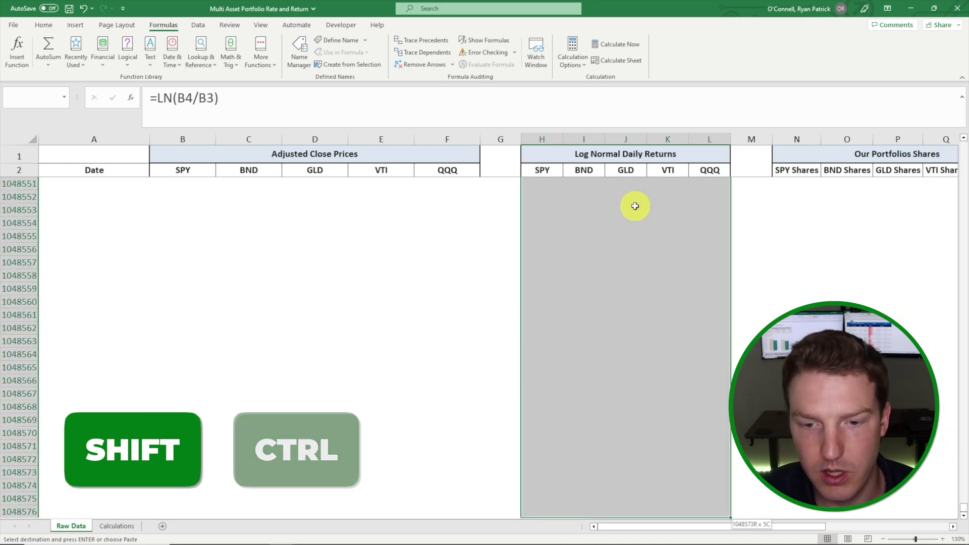
key("ctrl+shift+Up")
scroll(635, 206, "up", 1)
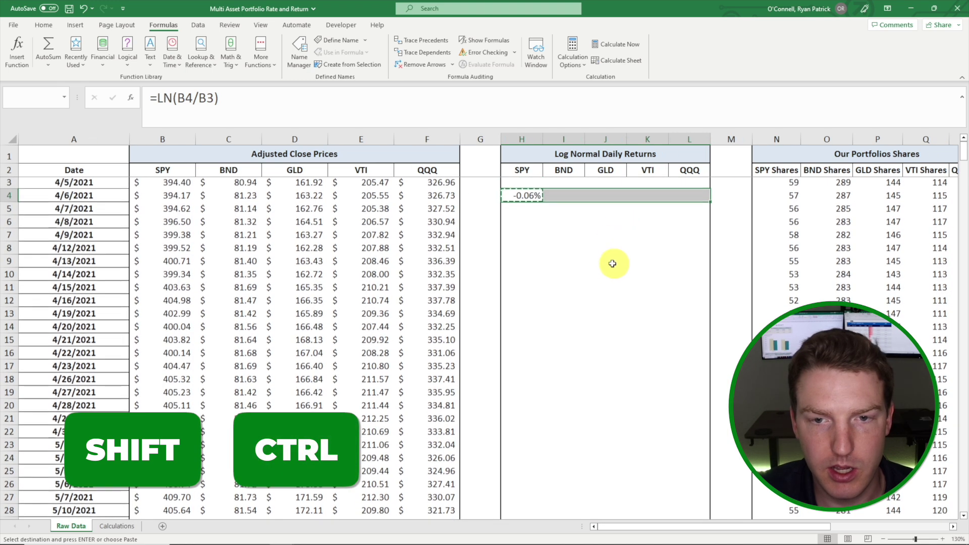
- Paste only the copied formula into H4:L505, covering all five securities down to the last date, 3/31/2023
left_click(441, 198)
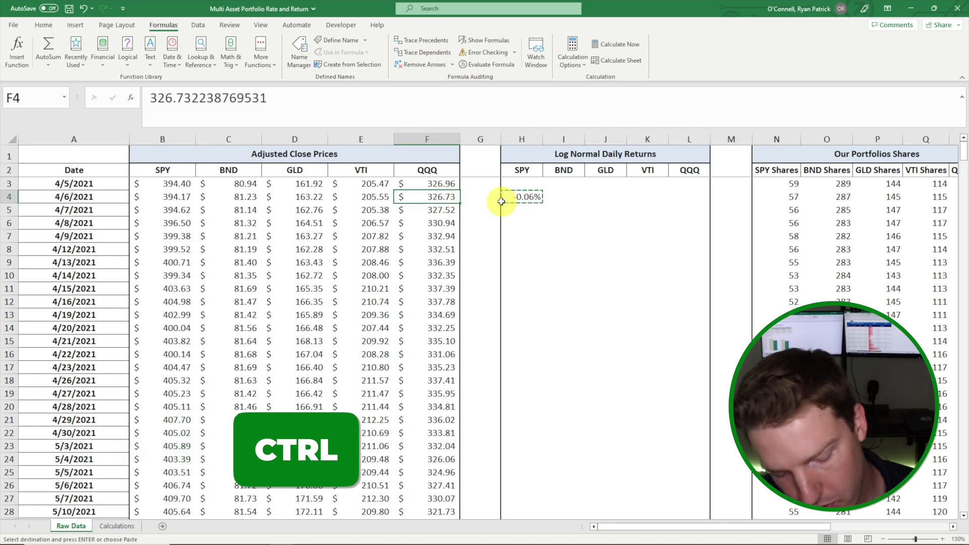
key("ctrl+Down")
key("Right")
key("Right")
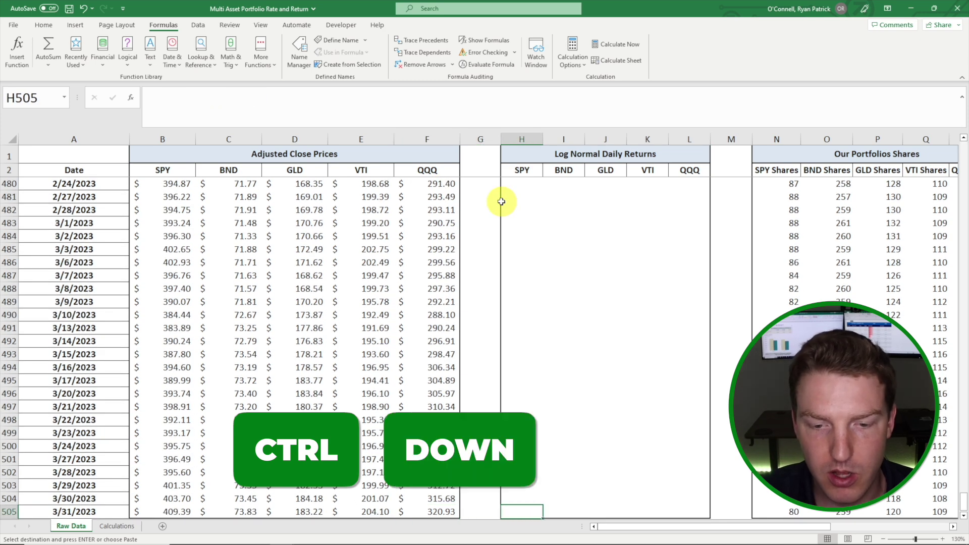
key("shift+Right")
key("shift+Right")
key("shift+Right")
key("shift+Right")
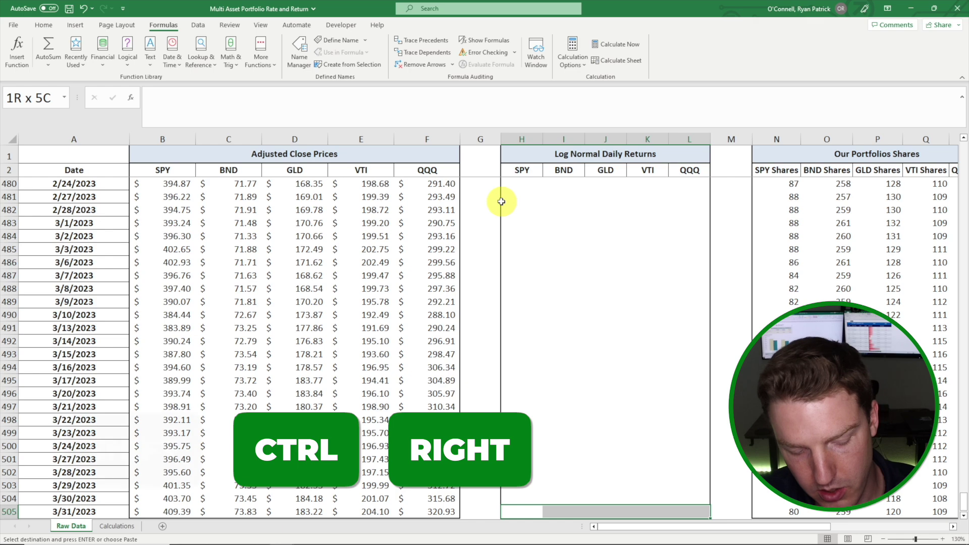
key("ctrl+shift+Up")
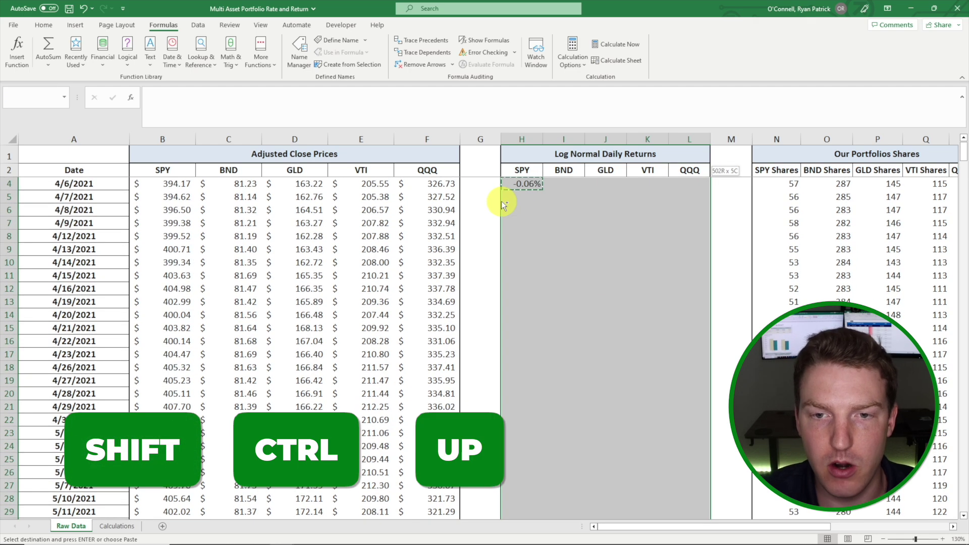
right_click(584, 233)
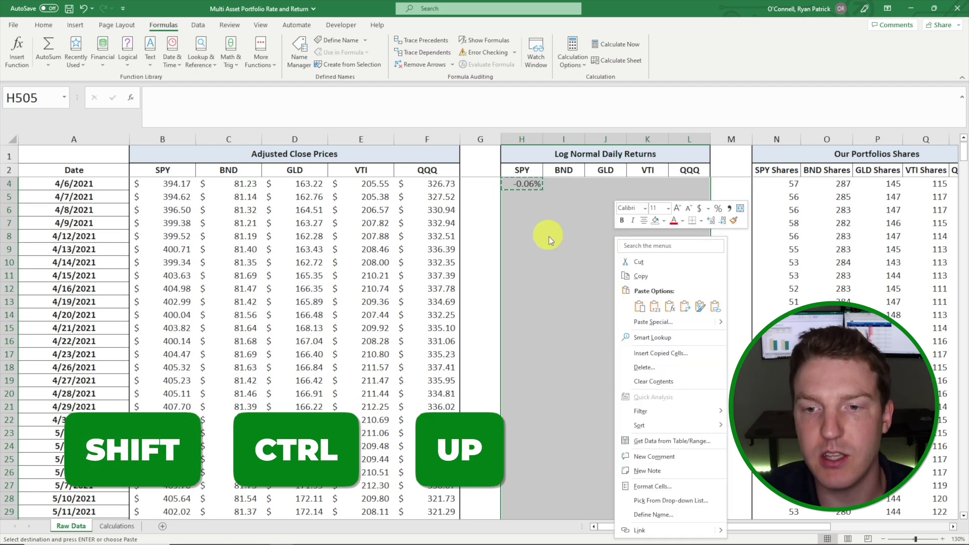
left_click(669, 306)
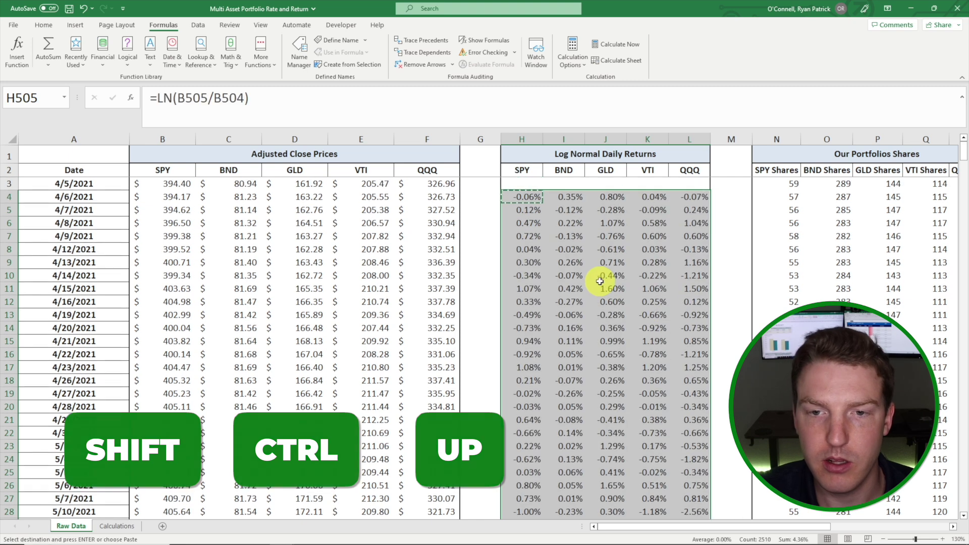
- Check the pasted return formulas and the security headings under Log Normal Daily Returns
left_click(524, 210)
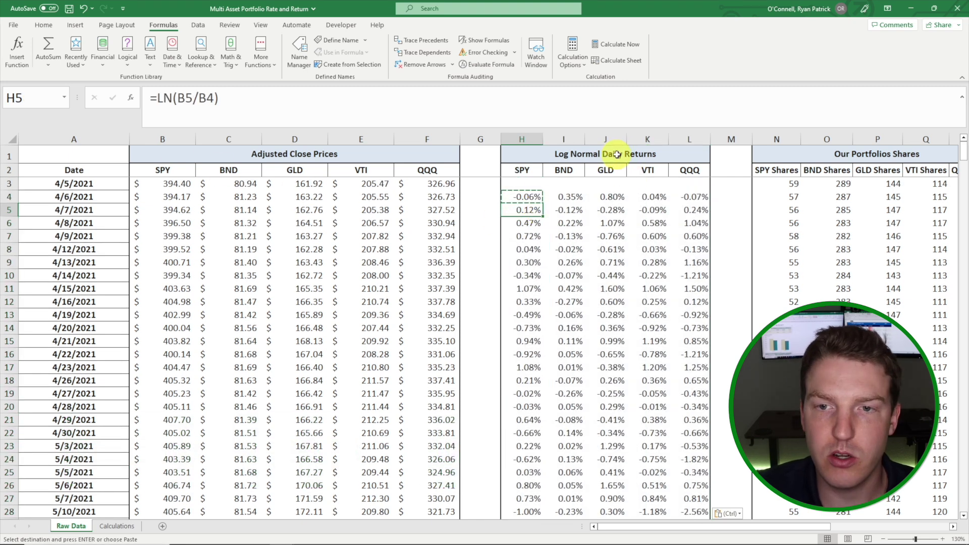
left_click(560, 198)
left_click(527, 197)
left_click_drag(523, 169, 682, 168)
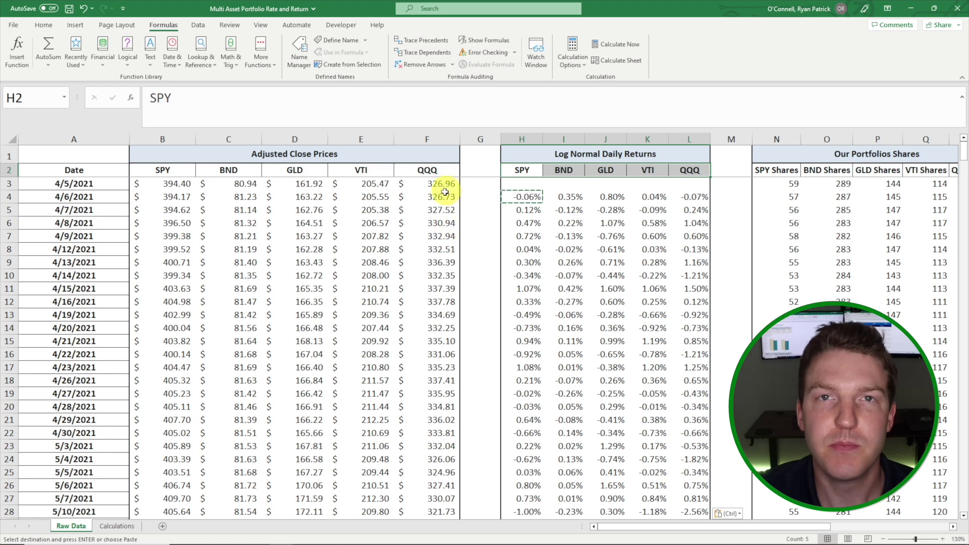
left_click(731, 210)
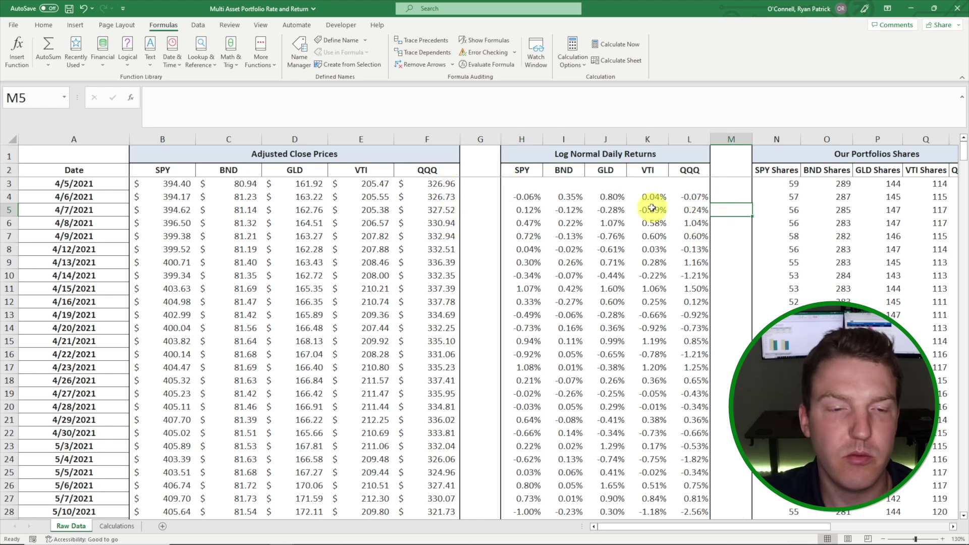
- Switch to the Calculations sheet and examine the security table's Annual Return, Standard Deviation and Average Weight rows
left_click(123, 527)
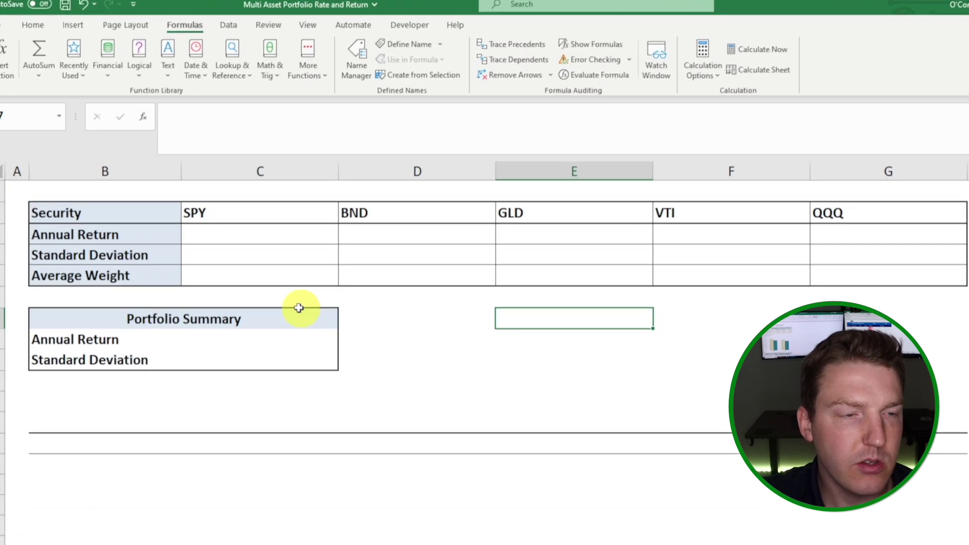
left_click_drag(131, 218, 925, 286)
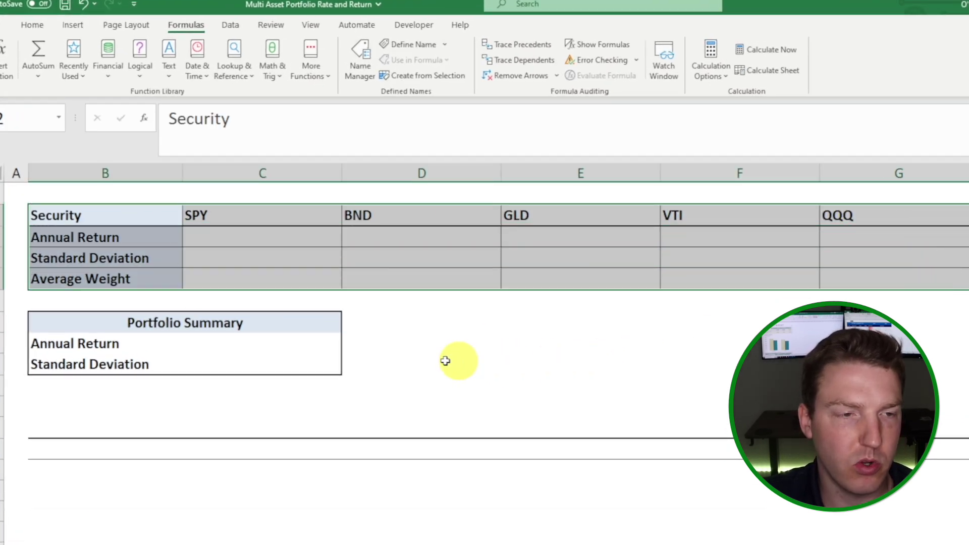
left_click(504, 349)
left_click(97, 239)
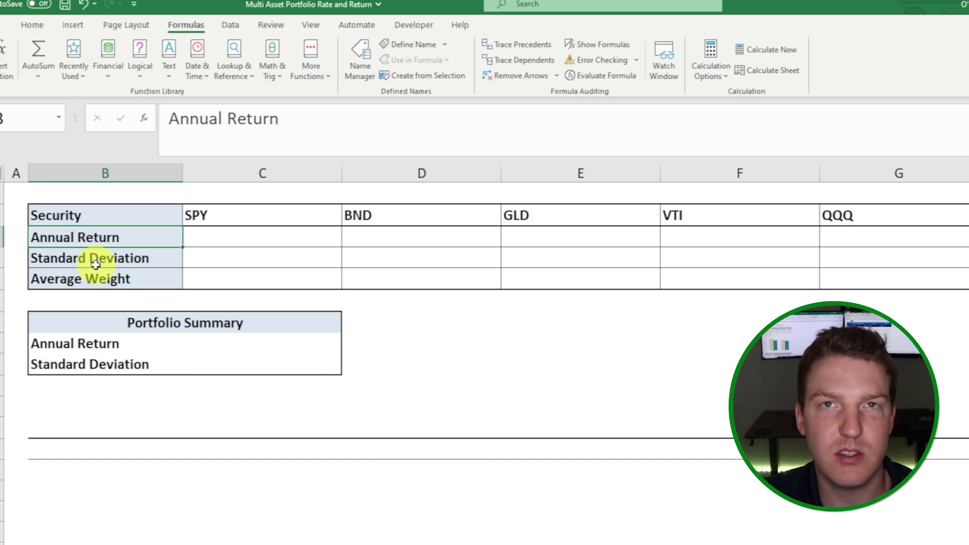
left_click(96, 265)
left_click(84, 281)
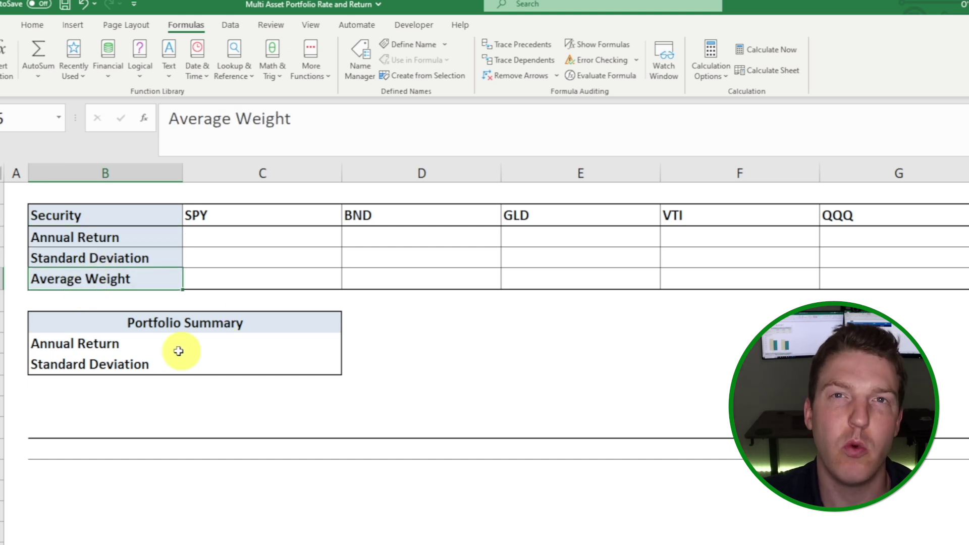
left_click(525, 336)
left_click(171, 239)
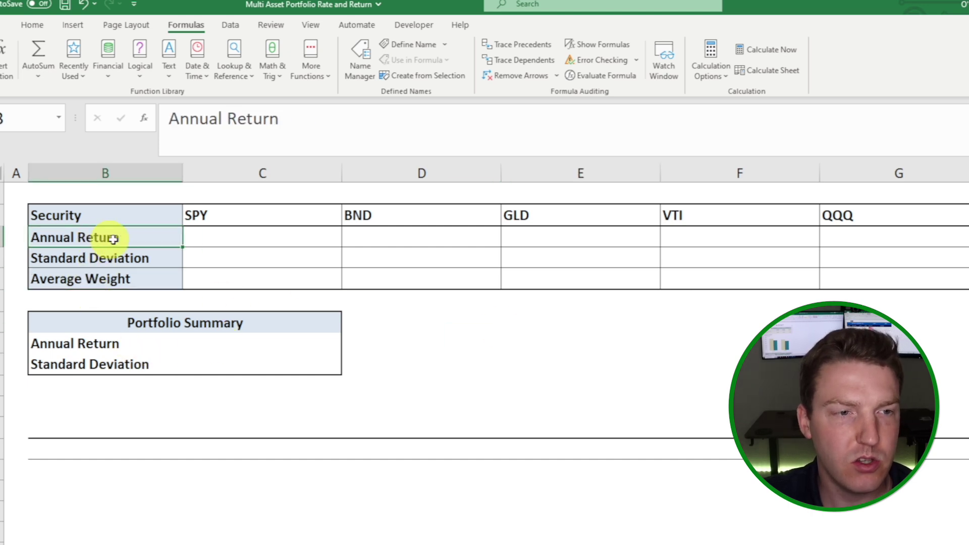
- Calculate SPY's Annual Return in C3 with =EXP(AVERAGE('Raw Data'!H4:H505)*252)-1, using its log normal daily returns
left_click(214, 236)
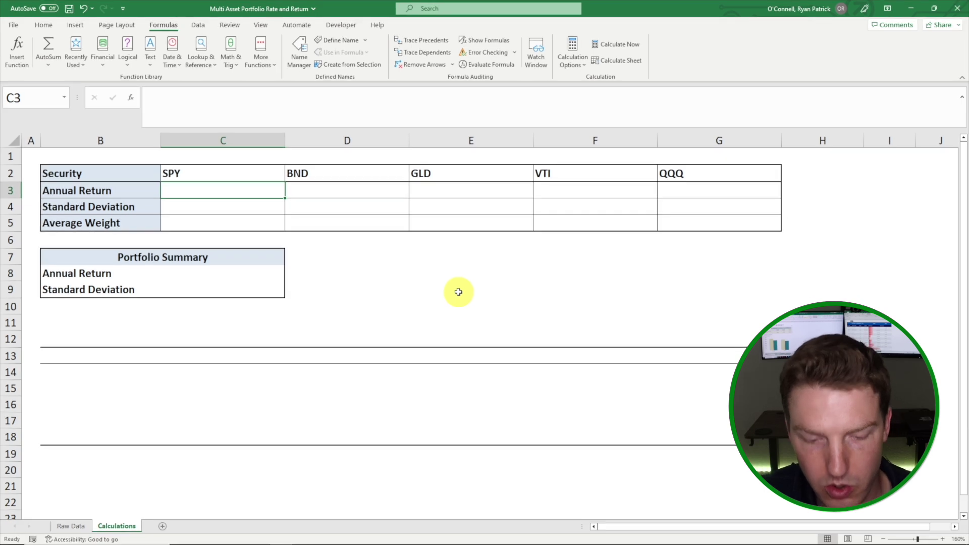
type("=exp")
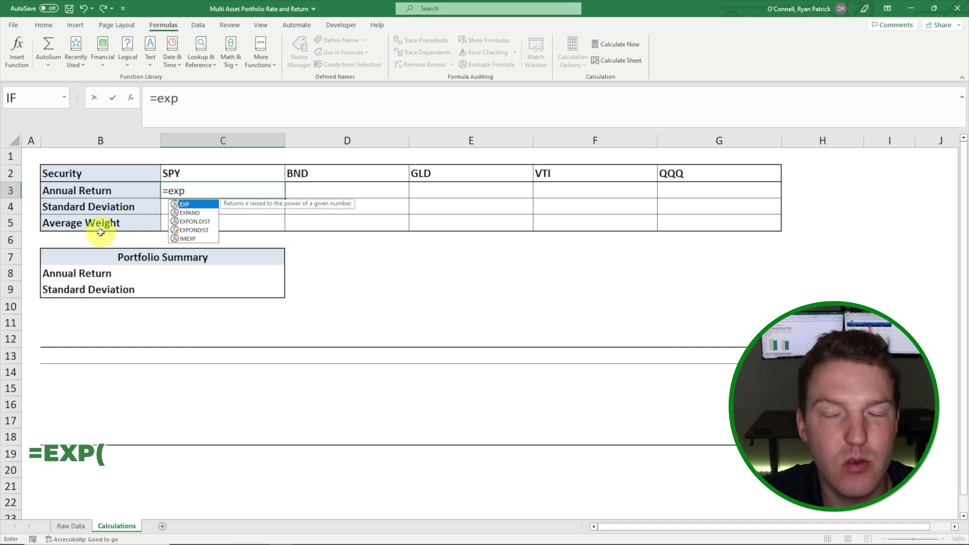
type("(")
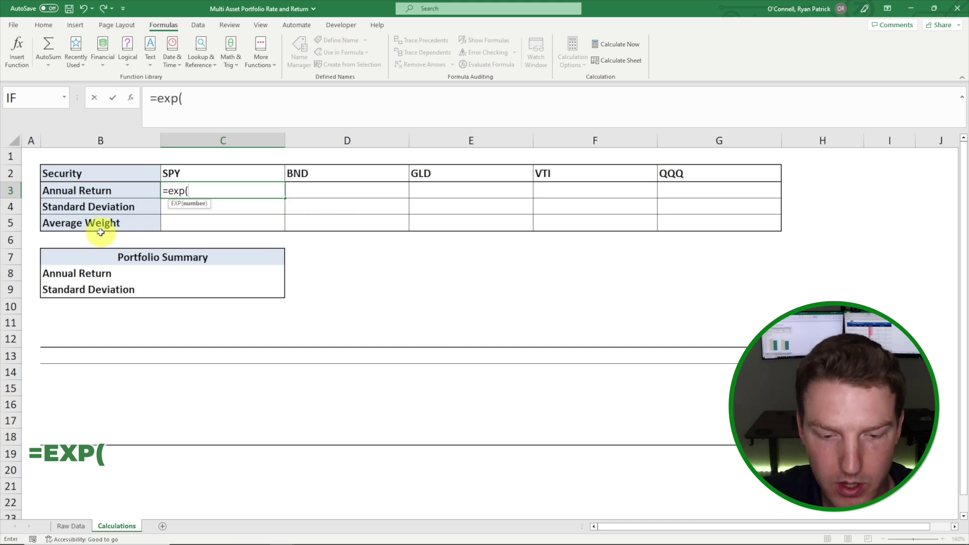
type("aver")
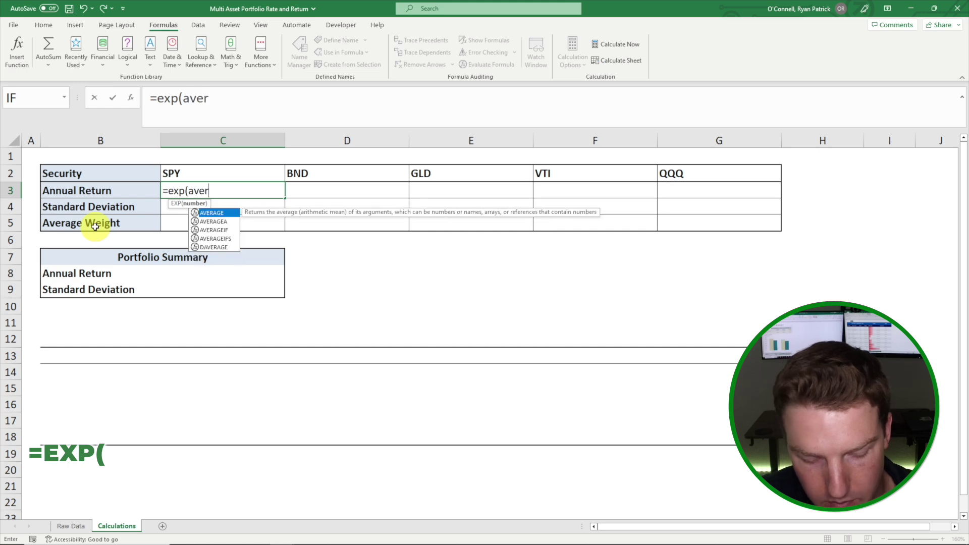
key("Tab")
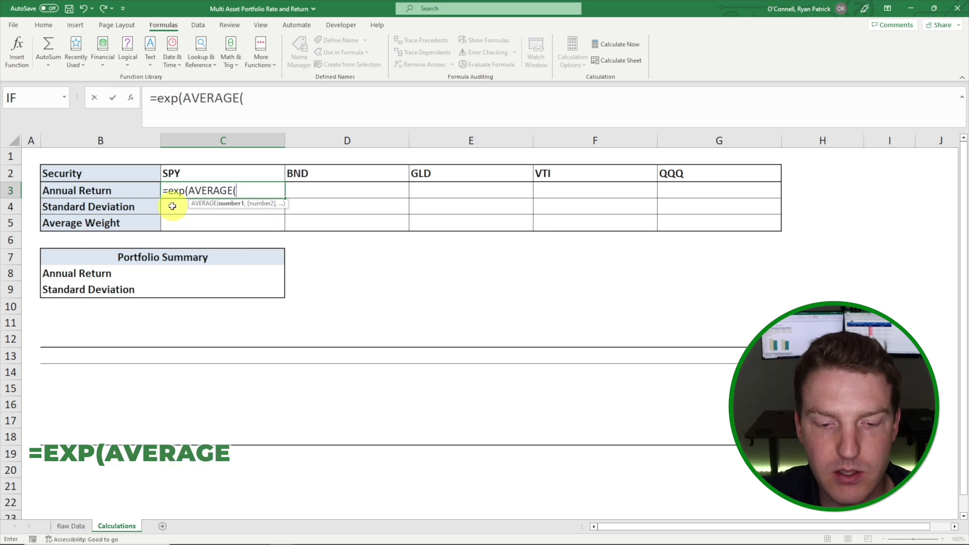
left_click(74, 526)
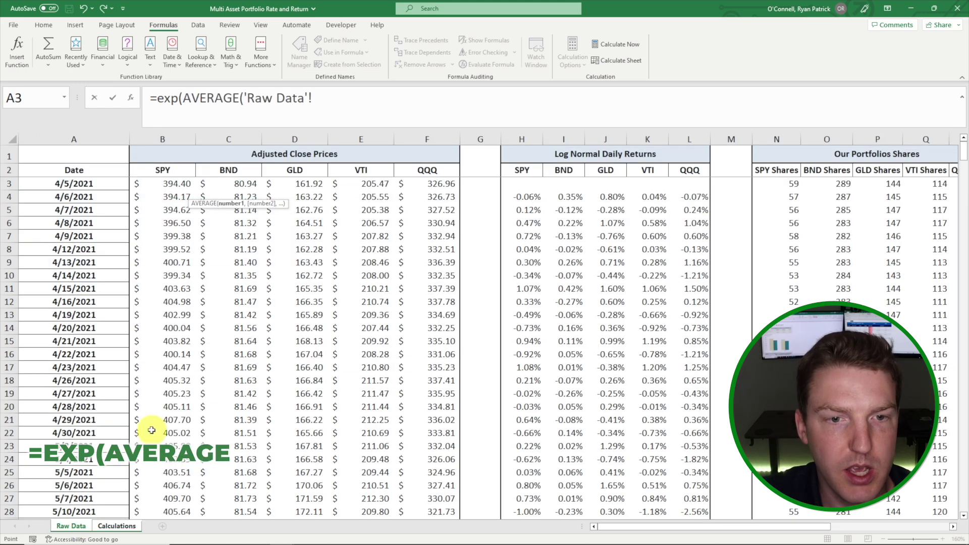
left_click_drag(526, 196, 527, 286)
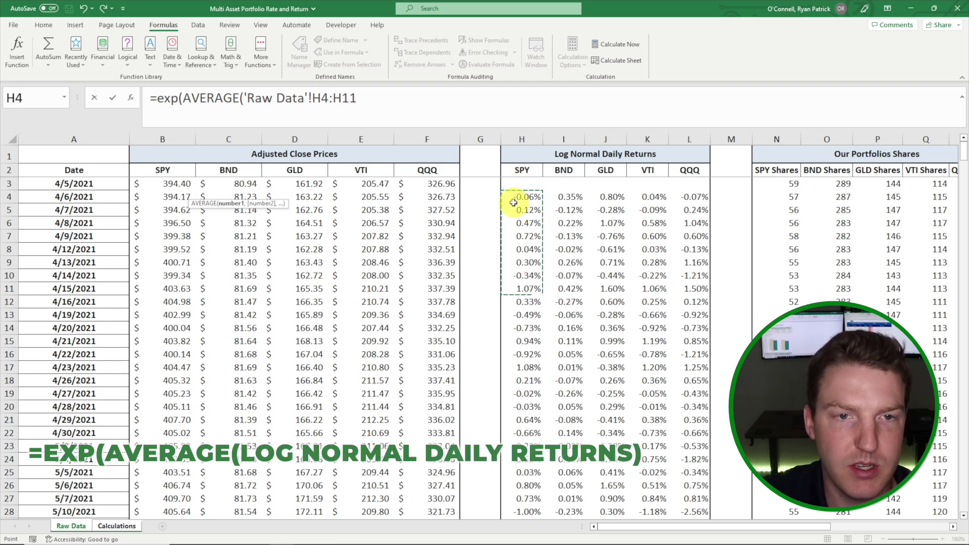
key("ctrl+shift+Down")
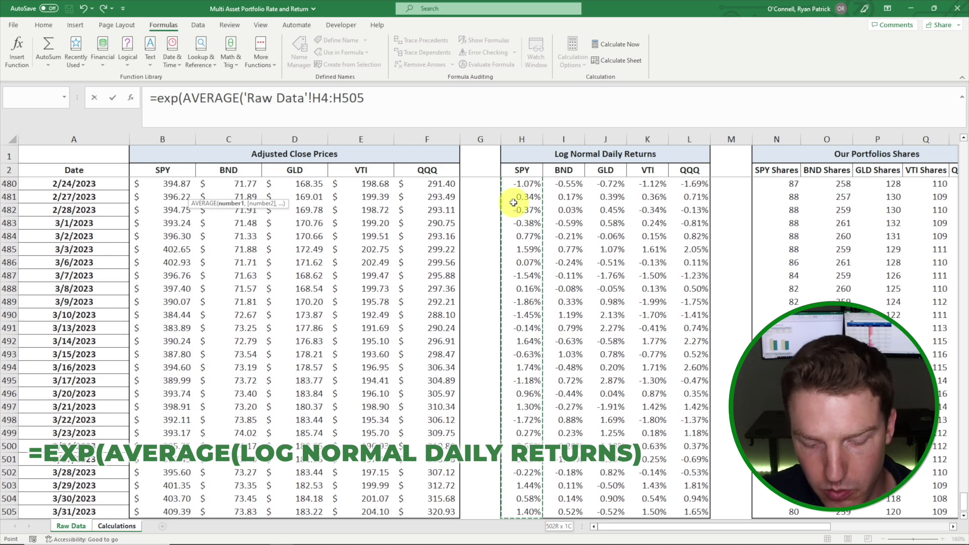
type(")*252)-1")
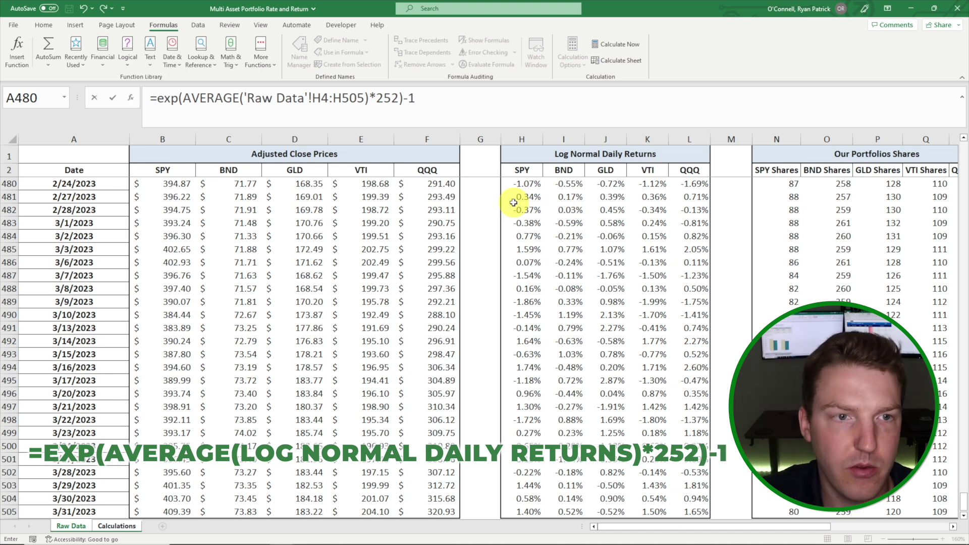
key("Return")
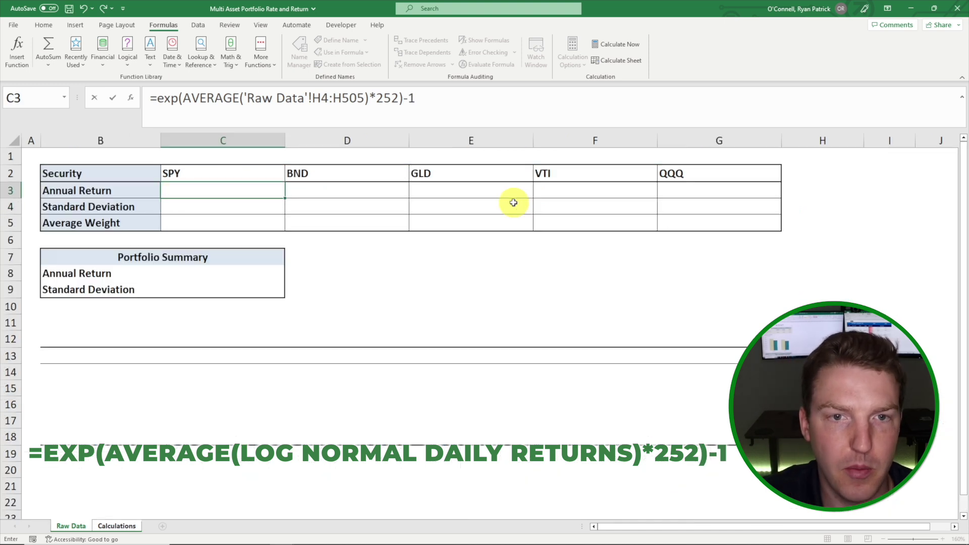
- Copy SPY's Annual Return formula across C3:G3 as formulas only and check the row through QQQ
left_click(271, 192)
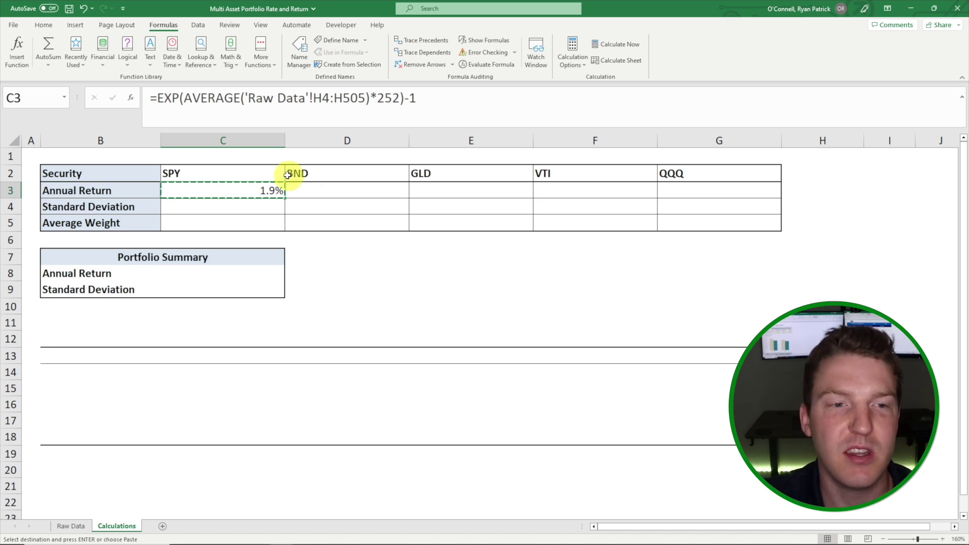
left_click_drag(259, 190, 696, 189)
right_click(695, 190)
left_click(752, 257)
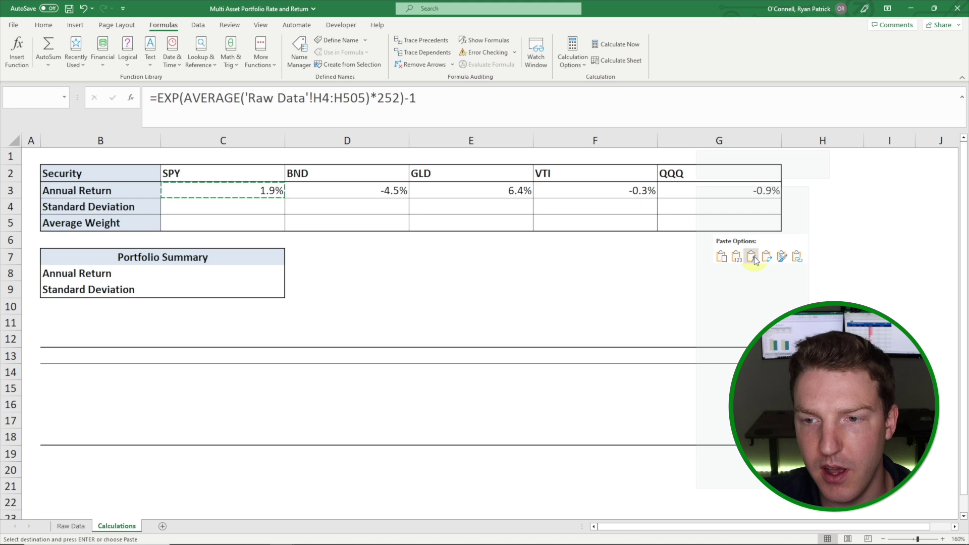
left_click(316, 175)
left_click(708, 192)
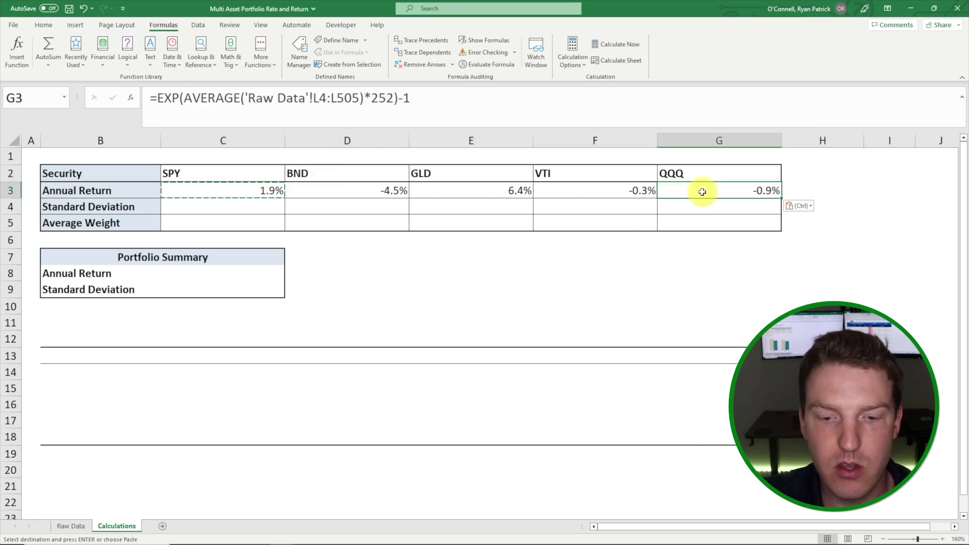
left_click_drag(234, 190, 711, 189)
left_click(363, 255)
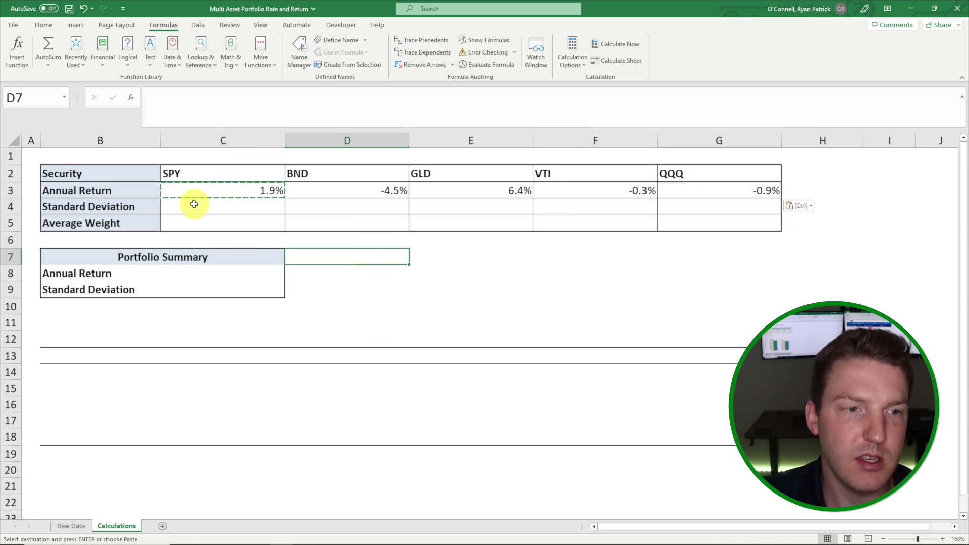
- Begin SPY's Standard Deviation formula in C4 with the sample variance of its log normal daily returns, VAR.S('Raw Data'!H4:H505)
left_click(214, 202)
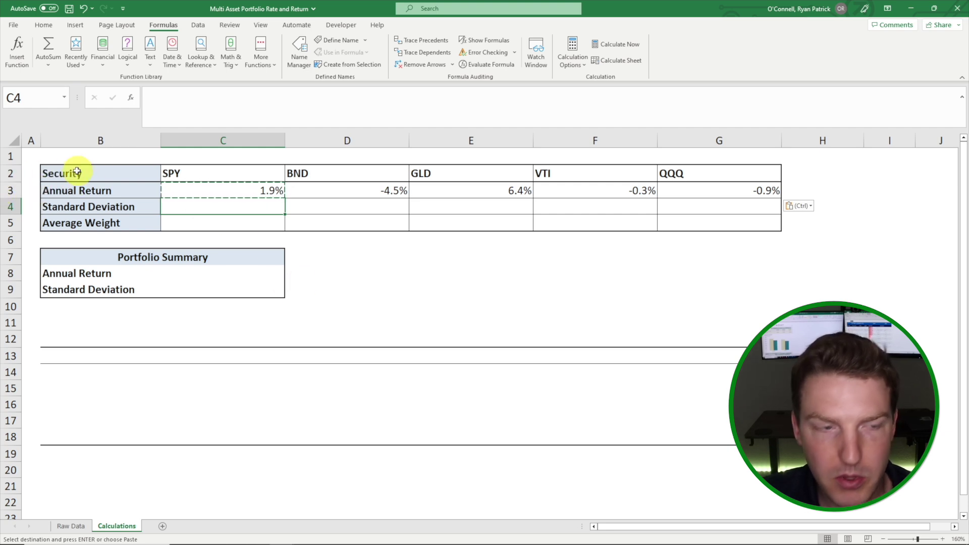
type("=")
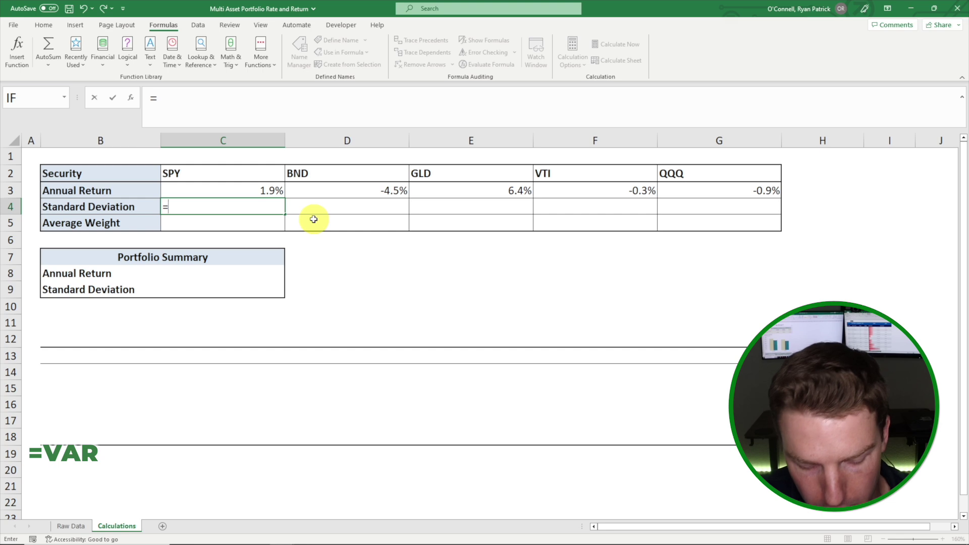
type("var")
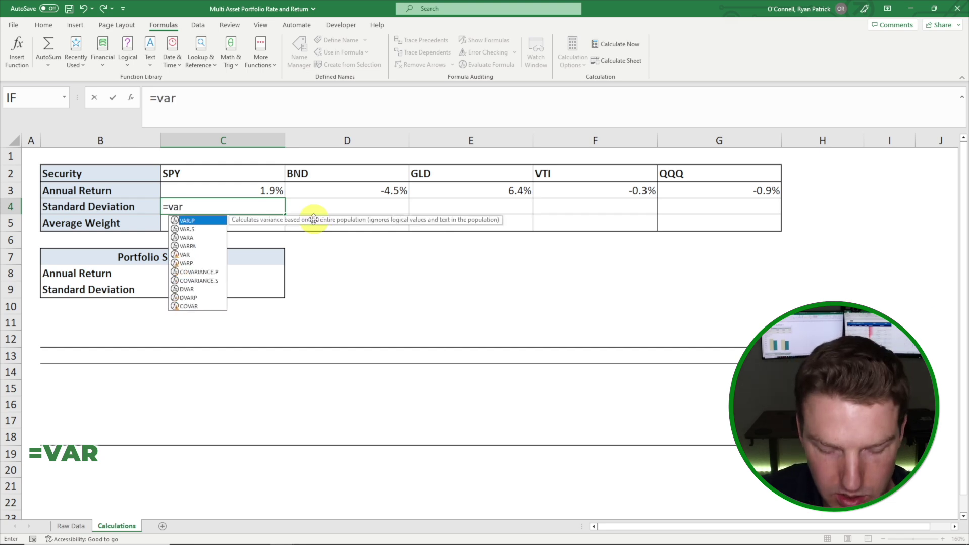
type(".s")
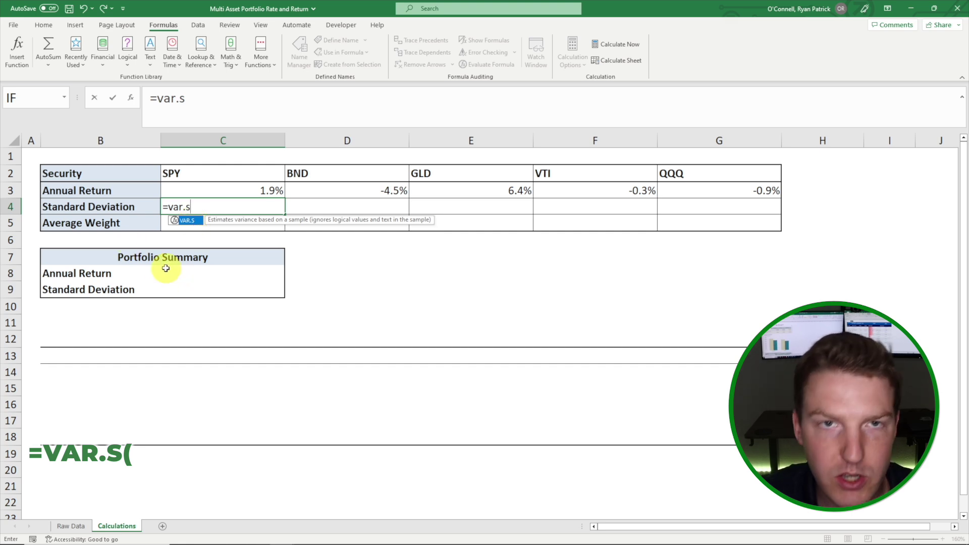
type("(")
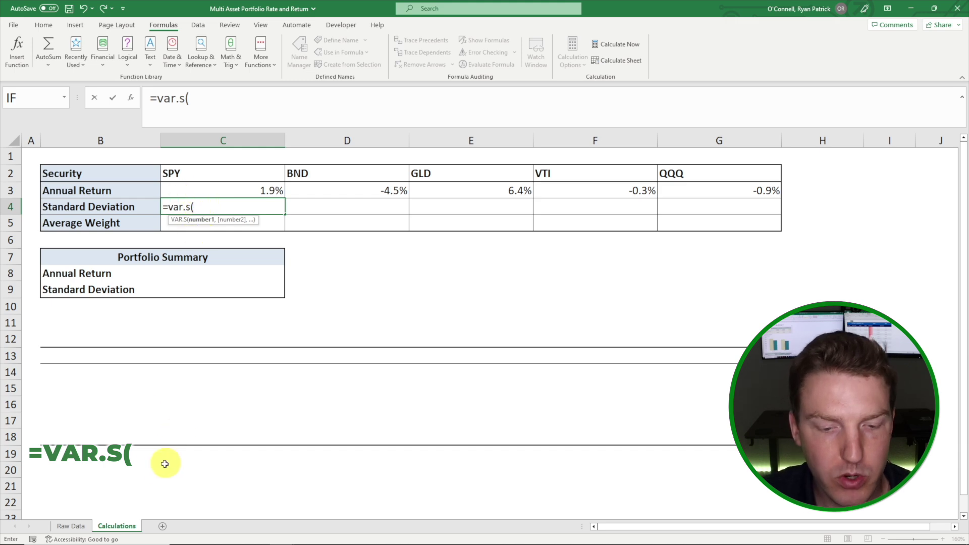
left_click(71, 526)
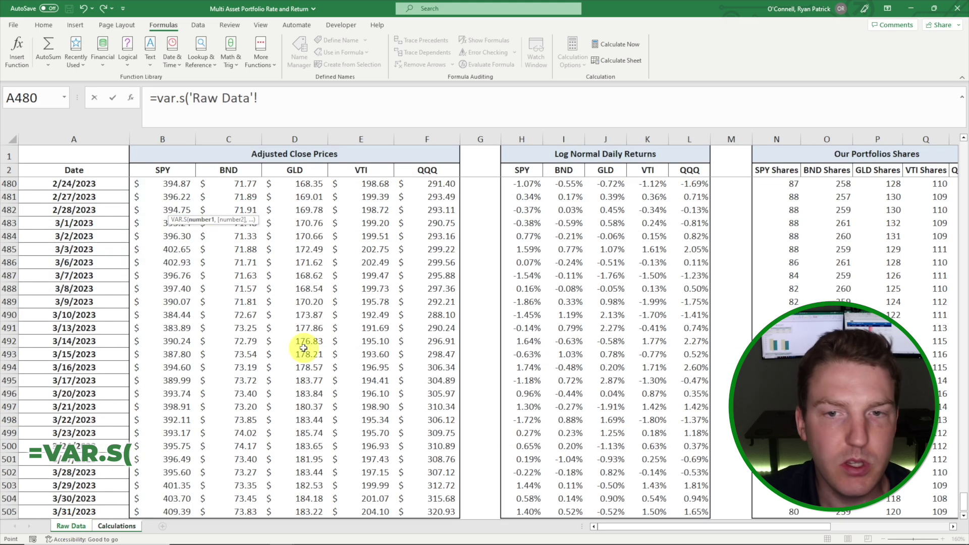
left_click(527, 197)
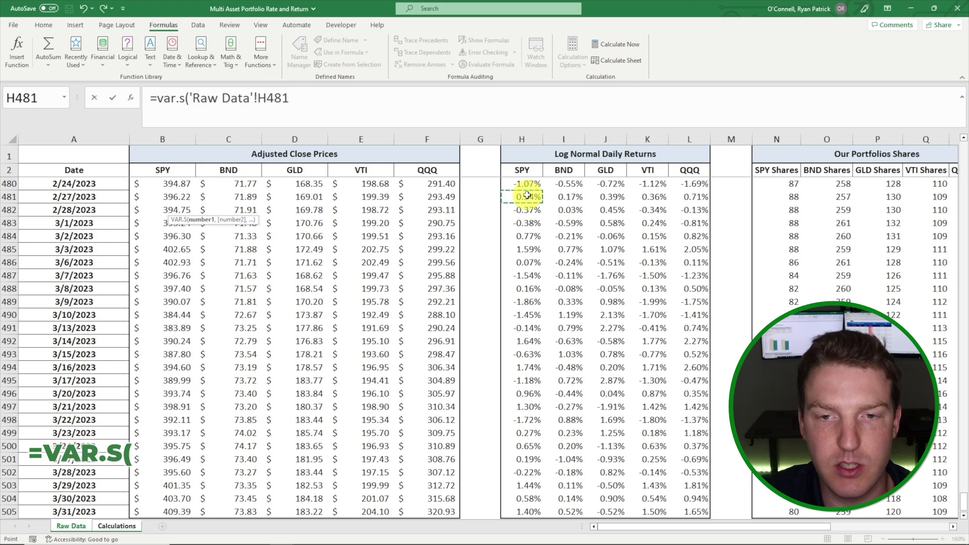
key("ctrl+Up")
scroll(525, 202, "up", 1)
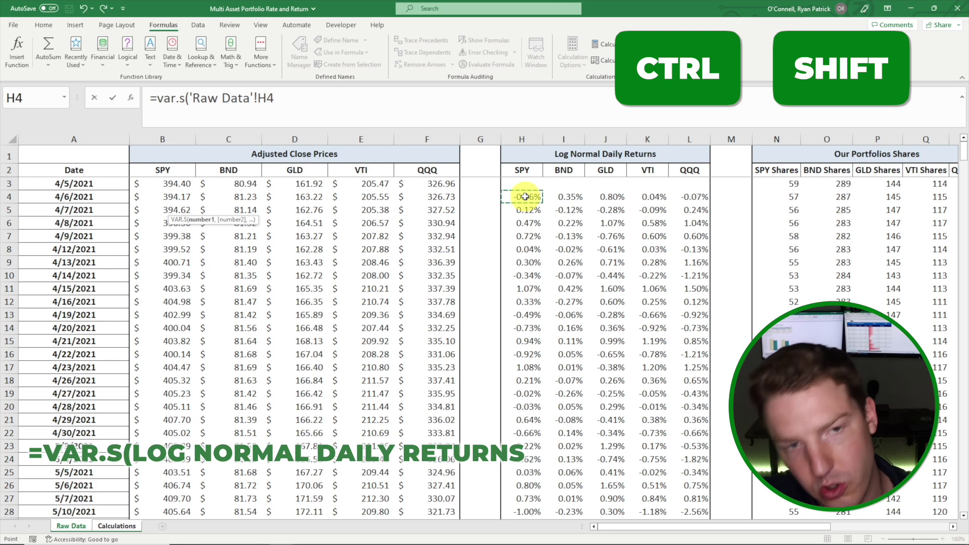
key("ctrl+shift+Down")
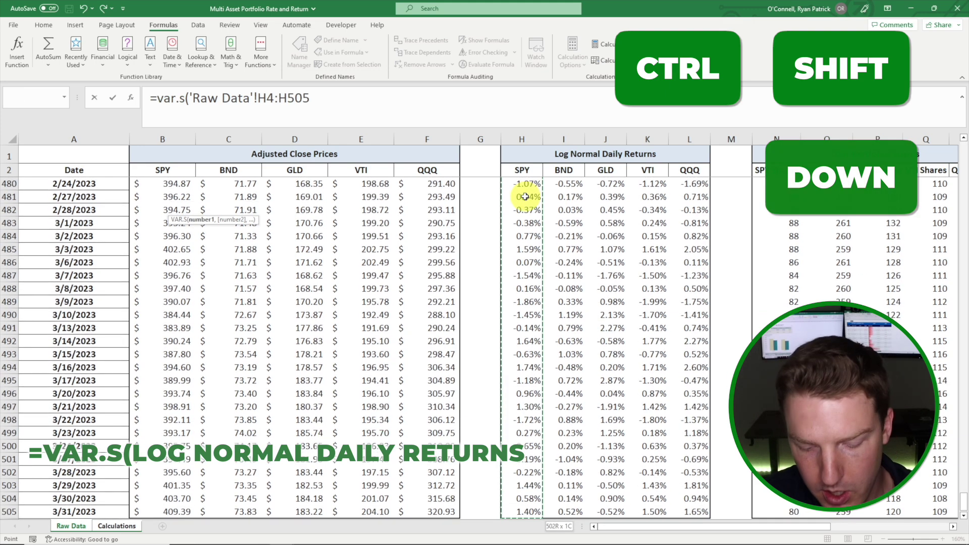
type(")")
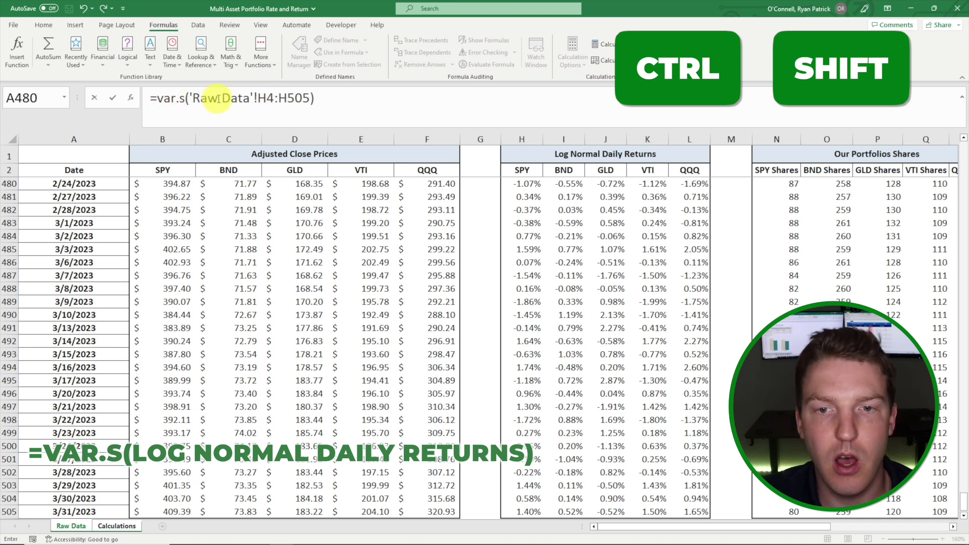
- Multiply the variance by 252, wrap the expression in SQRT and enter the completed Standard Deviation formula
left_click(335, 100)
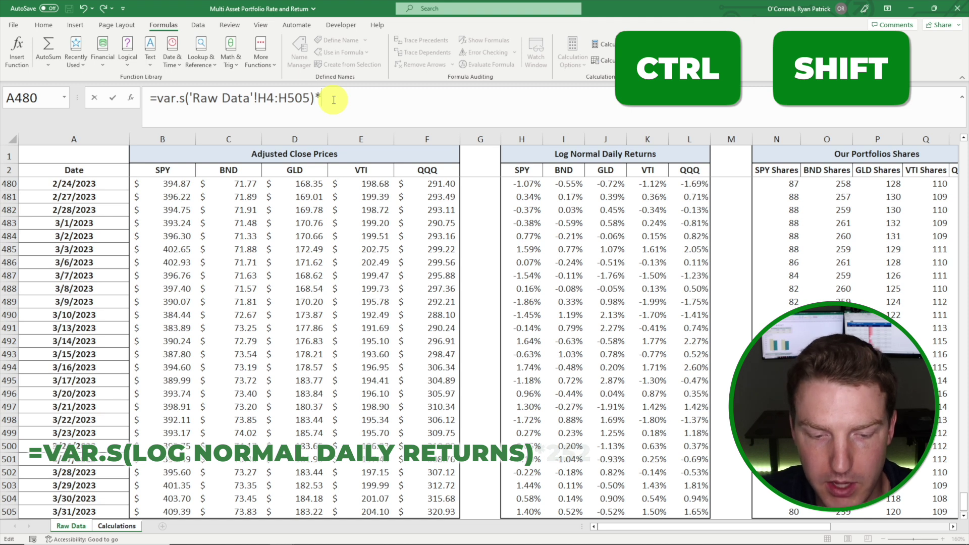
type("*2")
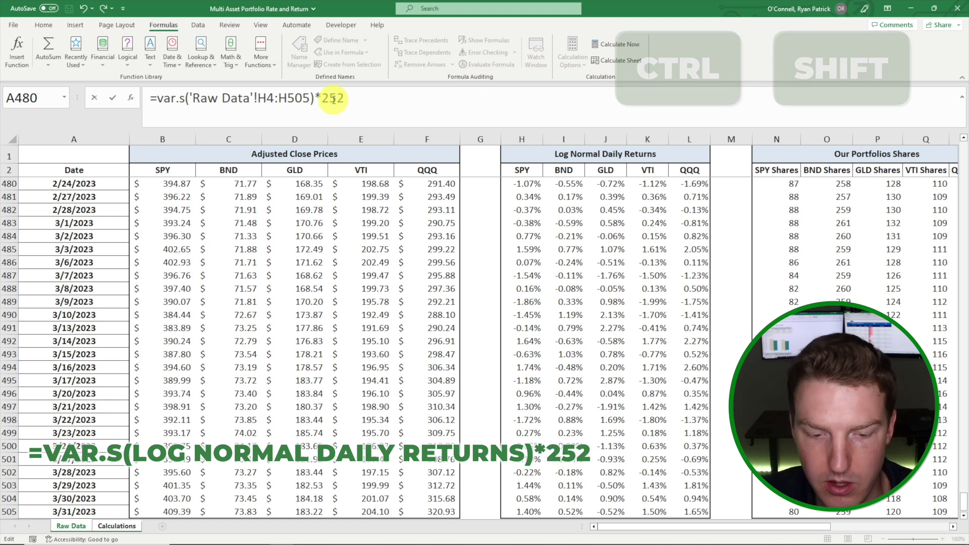
type("52")
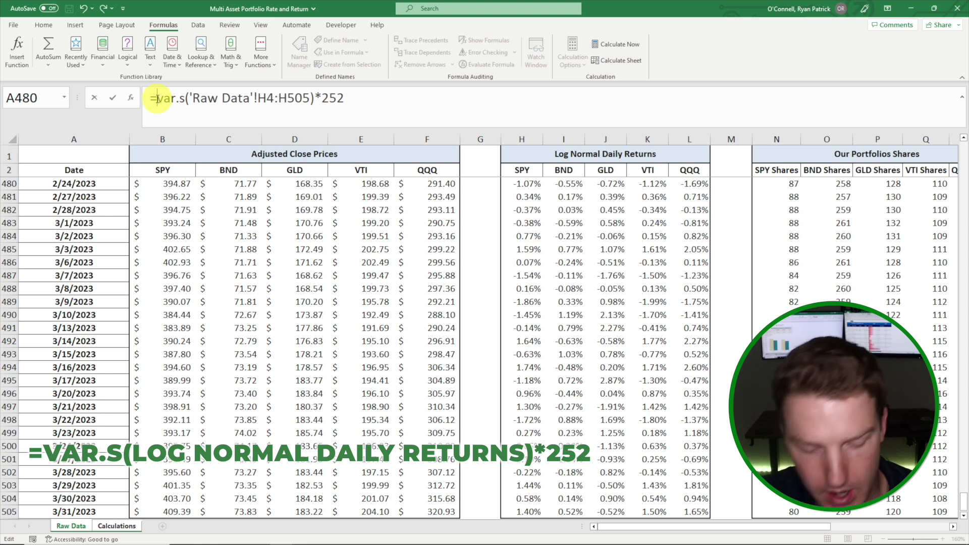
type("sqrt(")
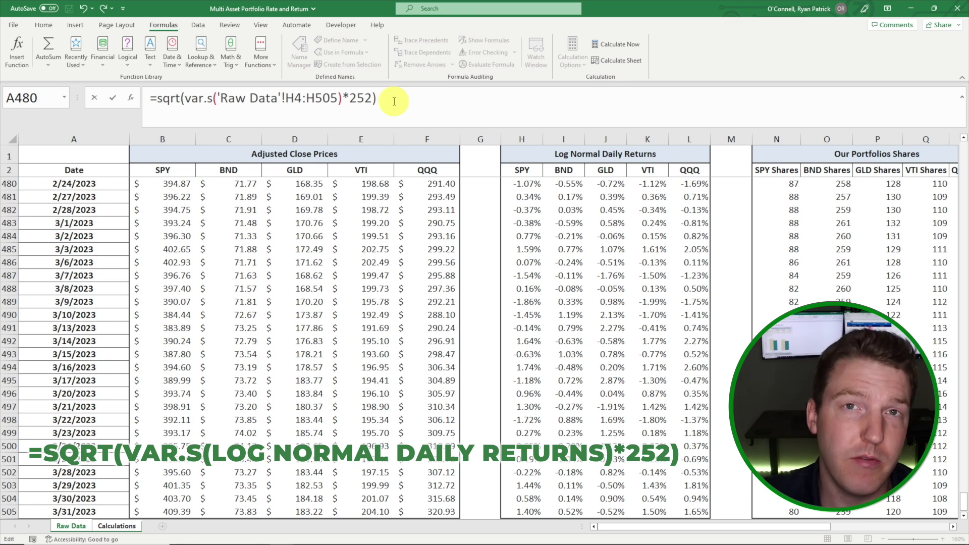
key("Return")
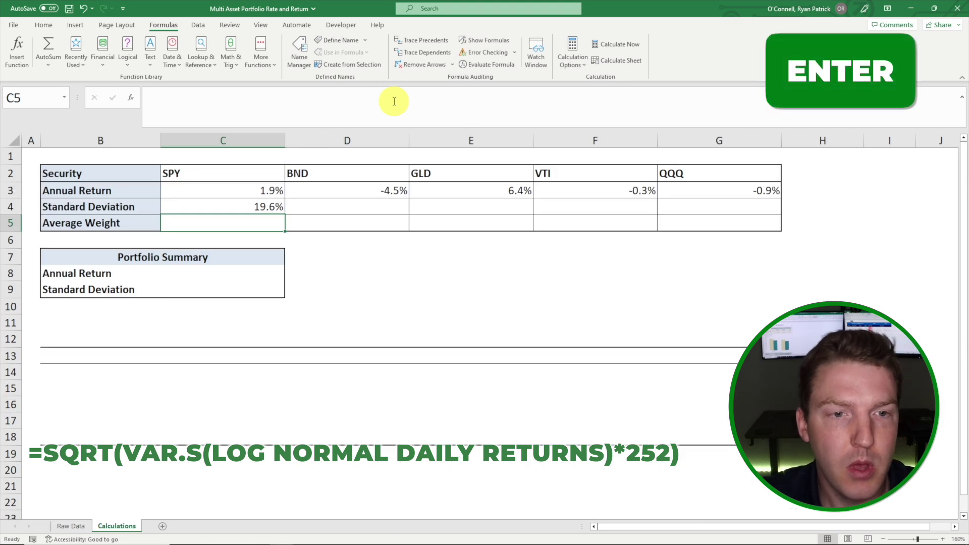
- Copy SPY's Standard Deviation formula to D4:G4 as formulas only, covering BND, GLD, VTI and QQQ
left_click(246, 206)
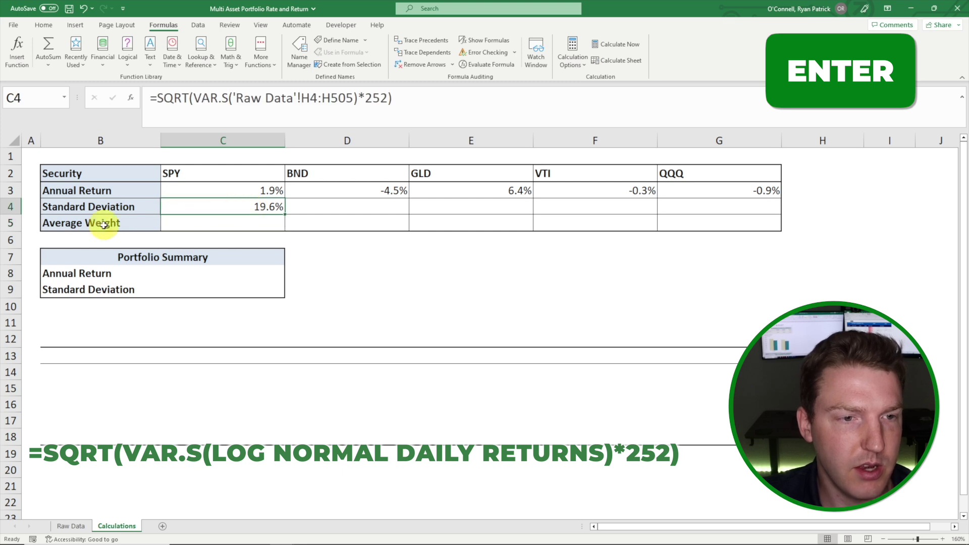
key("ctrl+c")
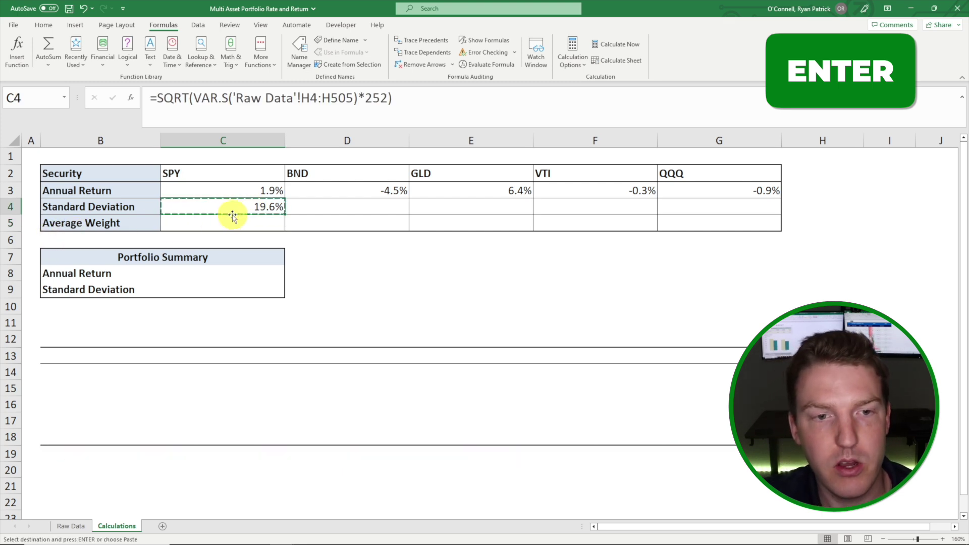
left_click_drag(335, 206, 699, 207)
right_click(700, 207)
left_click(754, 274)
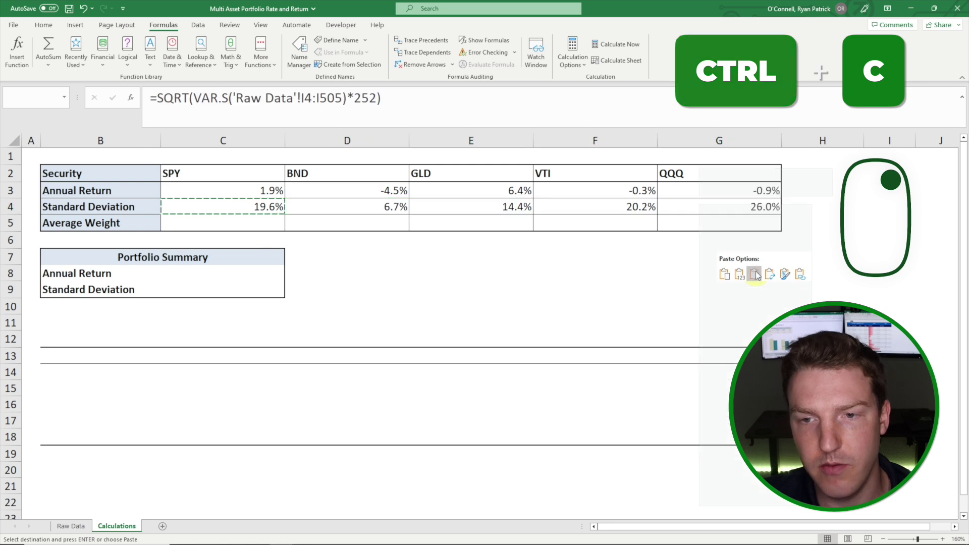
- Switch to the Raw Data sheet and examine the Our Portfolios Shares, Total Portfolio Value and Weights columns for the Average Weight row
left_click(234, 218)
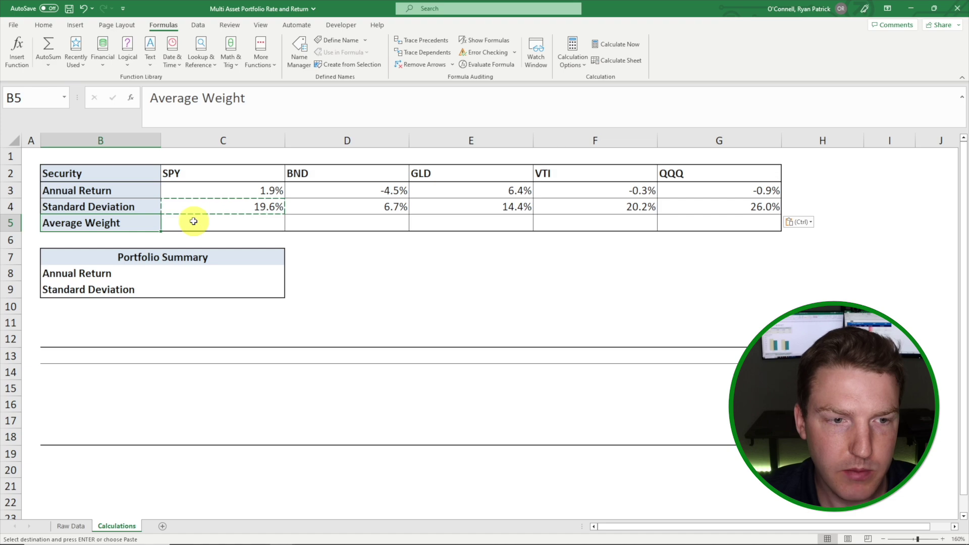
left_click(81, 528)
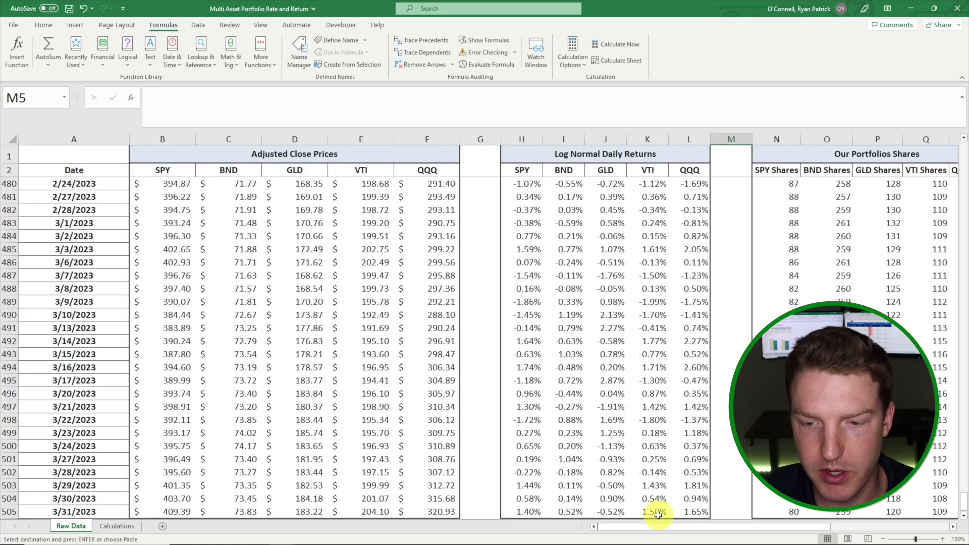
left_click_drag(662, 525, 800, 511)
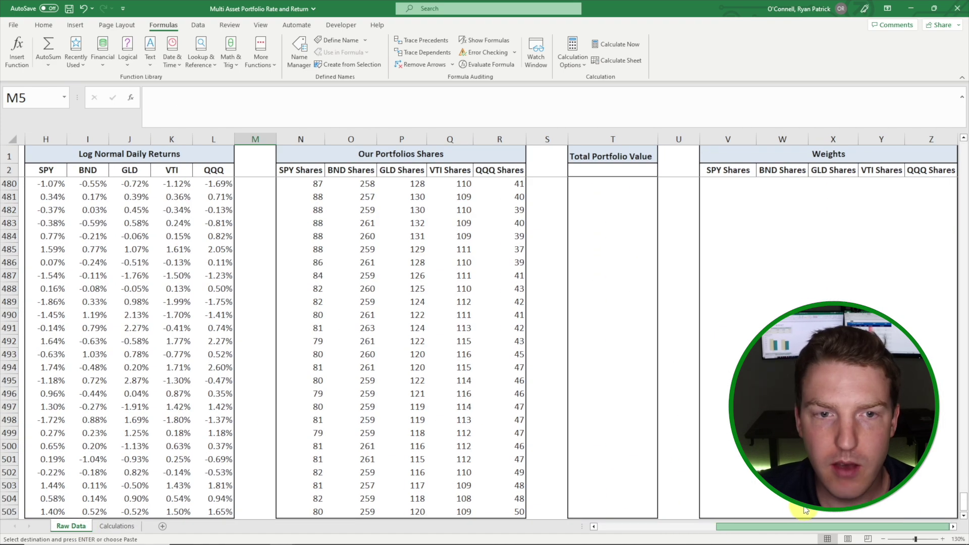
- Return to the first rows and review the daily share counts of the five ETFs under Our Portfolios Shares
scroll(315, 217, "up", 6)
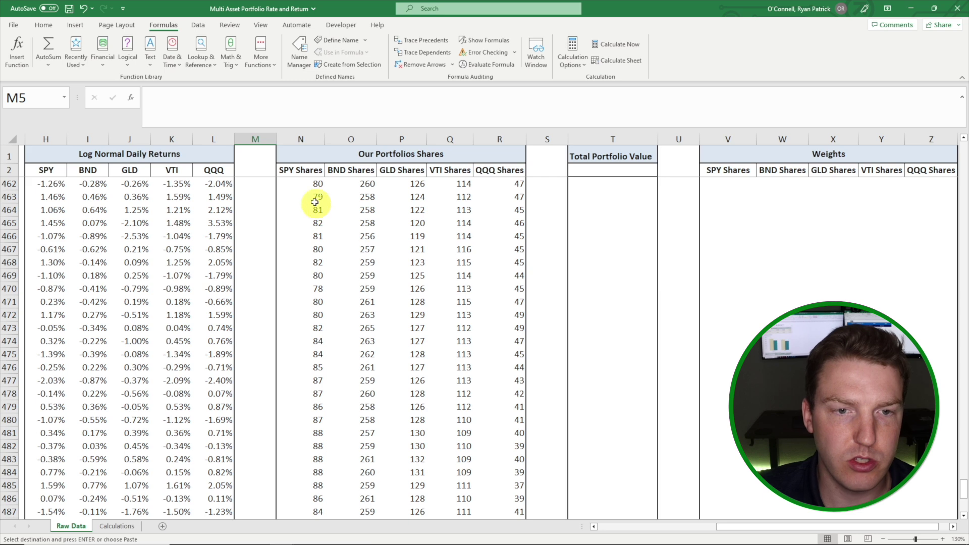
left_click_drag(966, 487, 931, 136)
left_click(353, 197)
left_click_drag(315, 184, 504, 212)
left_click(446, 196)
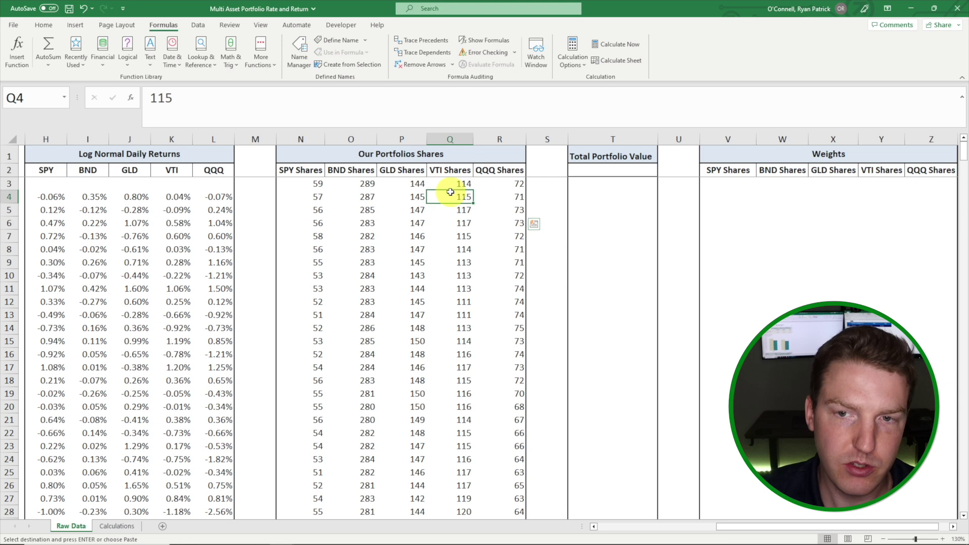
left_click(319, 184)
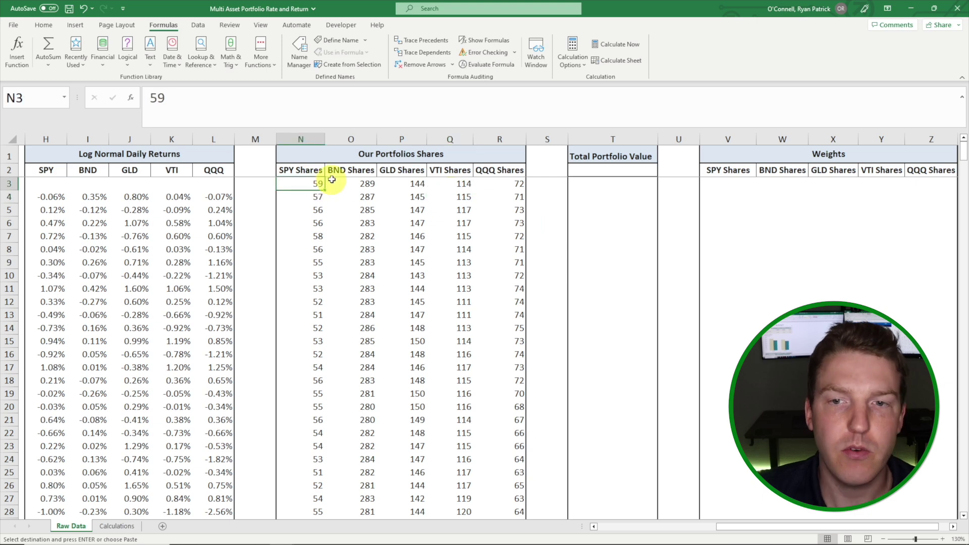
- Enter the first Total Portfolio Value in T3 as the SUMPRODUCT of the adjusted close prices B3:F3 and the share counts N3:R3
left_click(601, 185)
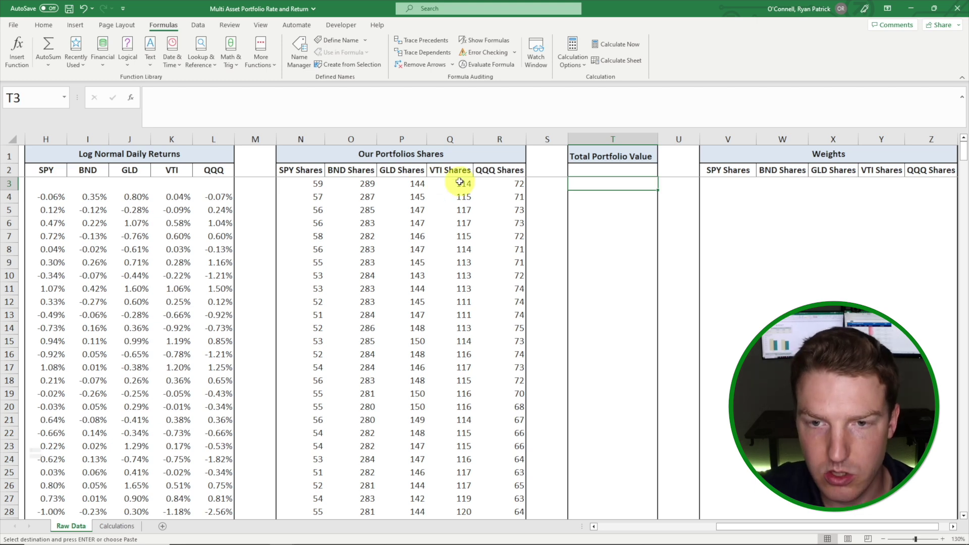
type("=")
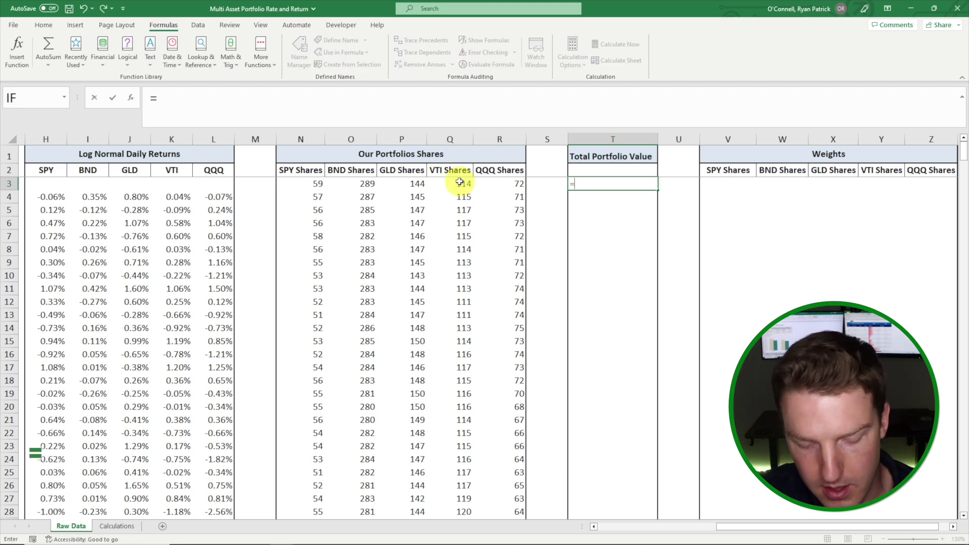
type("sumpr")
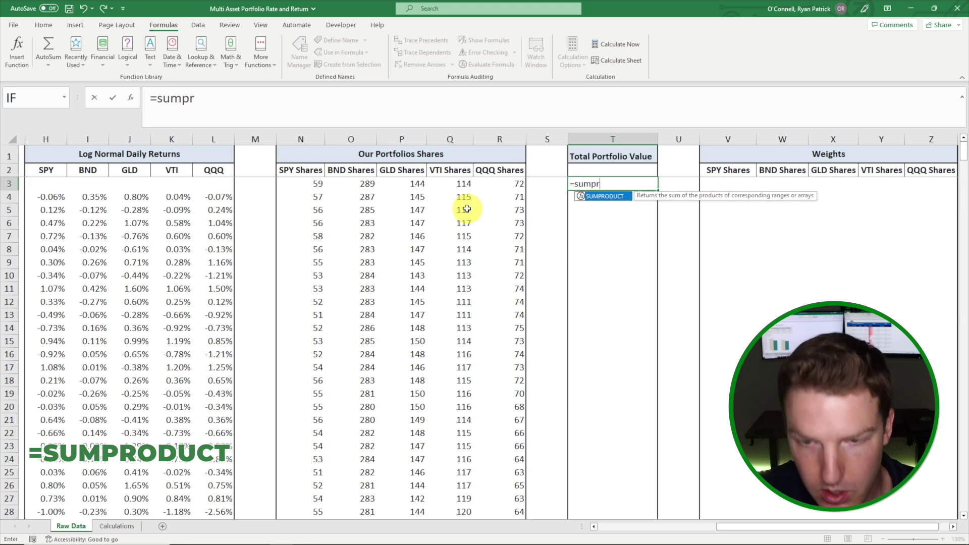
key("Tab")
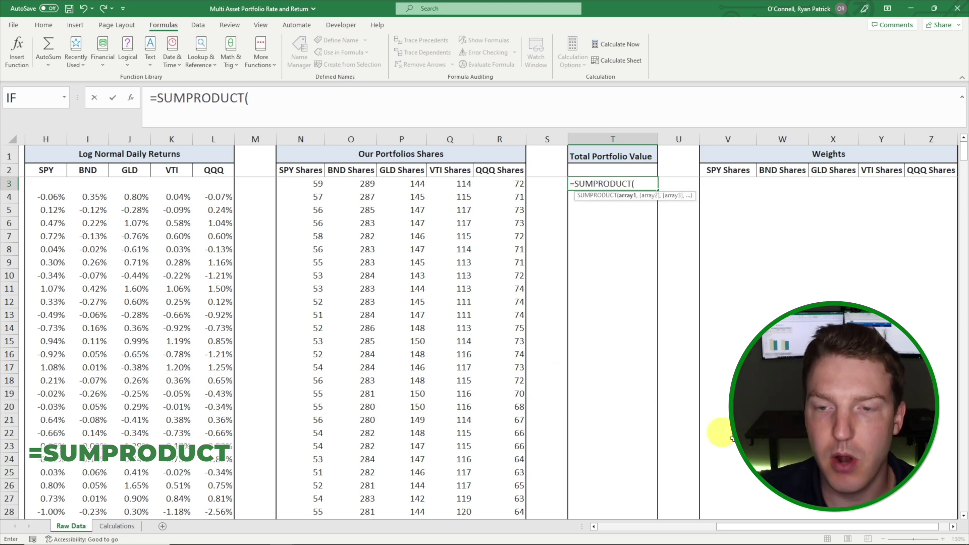
left_click_drag(762, 526, 586, 508)
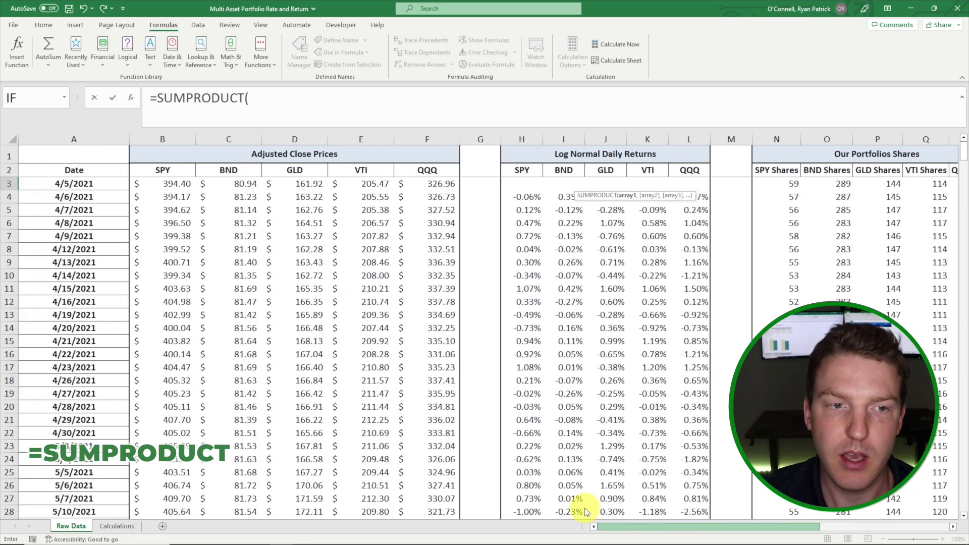
left_click_drag(173, 184, 427, 185)
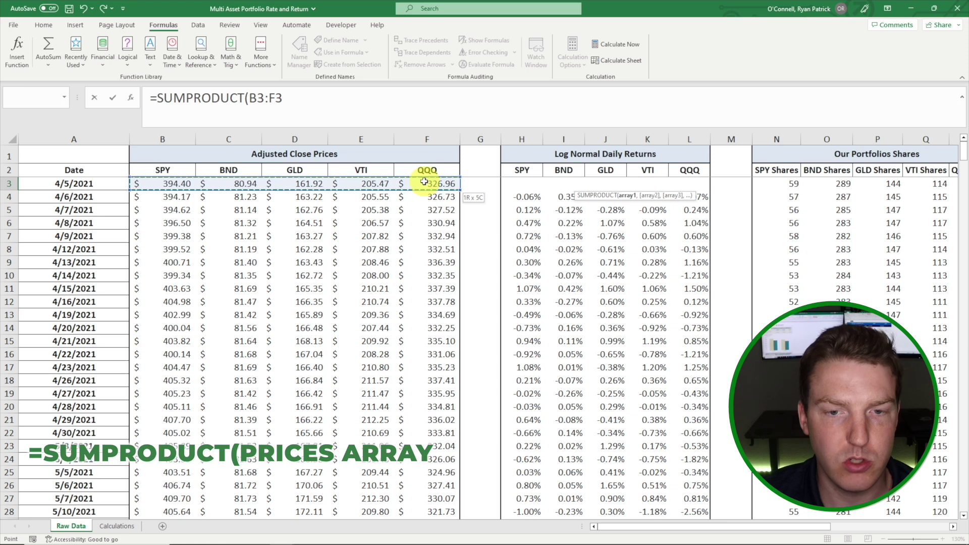
type(",")
left_click_drag(663, 519, 764, 505)
left_click_drag(394, 189, 583, 184)
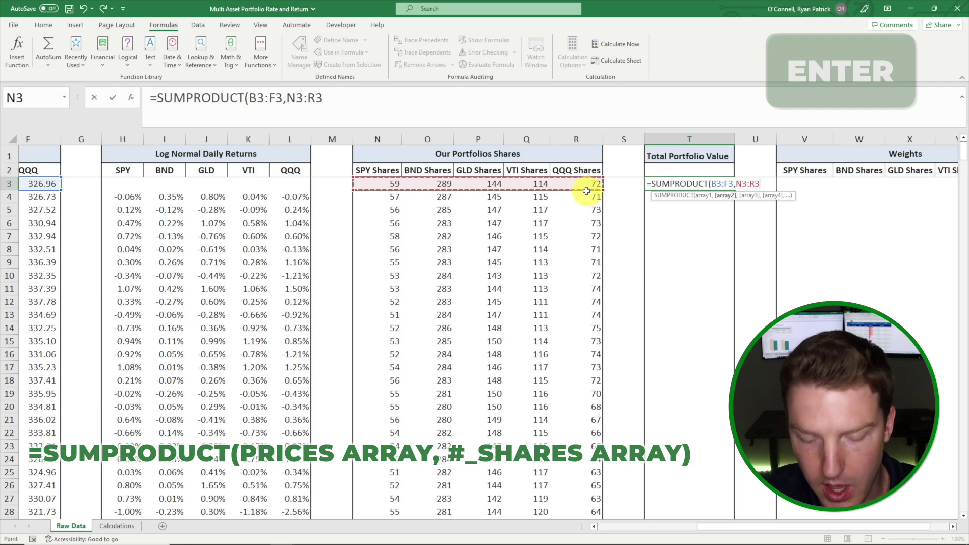
key("Return")
left_click(652, 210)
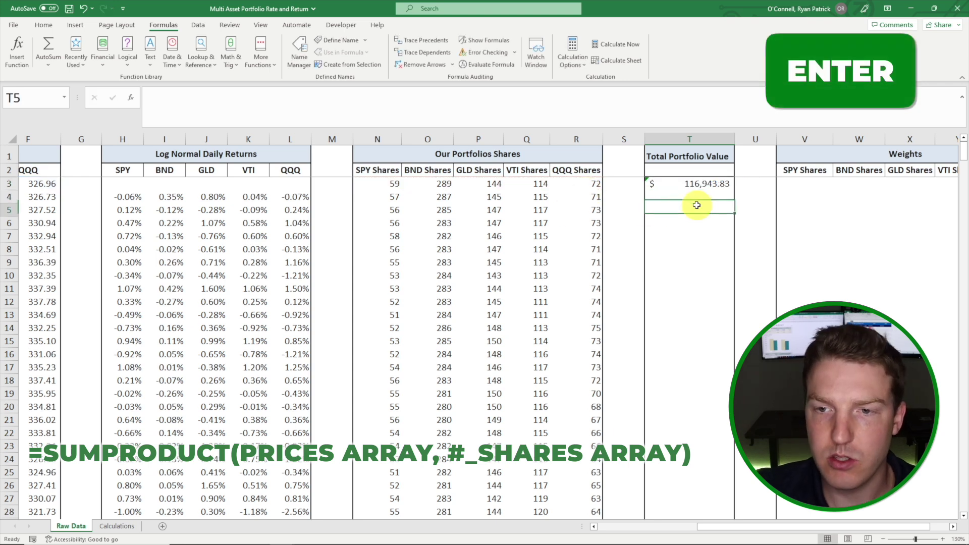
- Copy the Total Portfolio Value formula from T3 down the whole column to T505
left_click(692, 185)
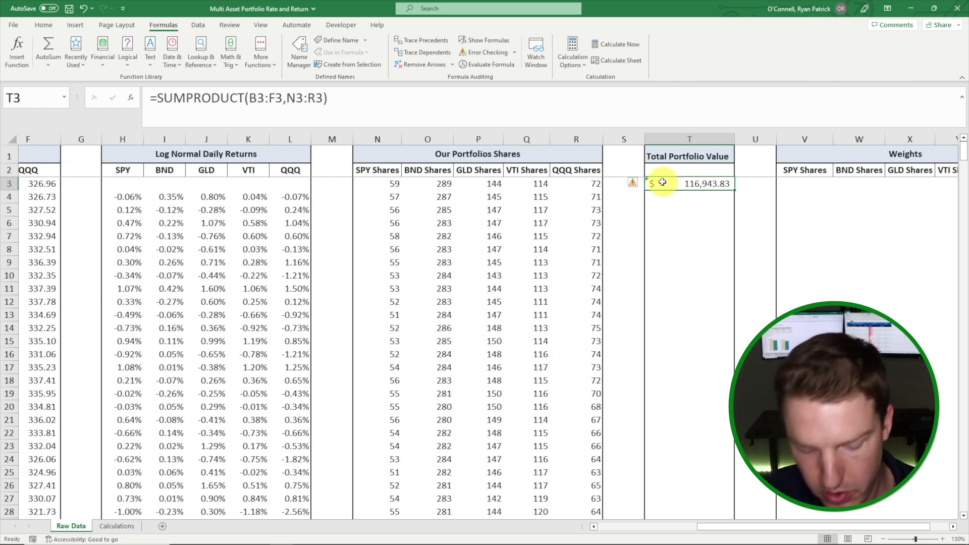
key("ctrl+c")
key("Left")
key("Left")
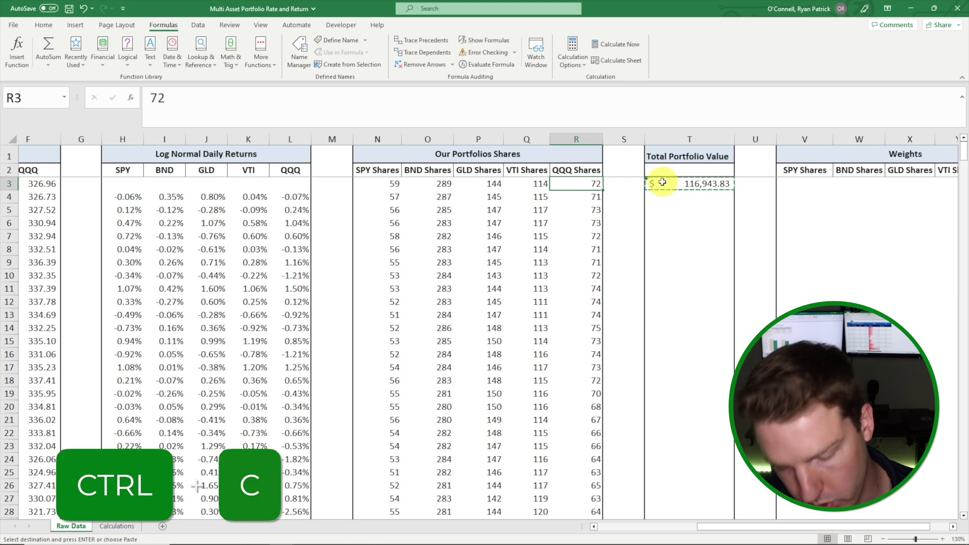
key("ctrl+Down")
key("Right")
key("Right")
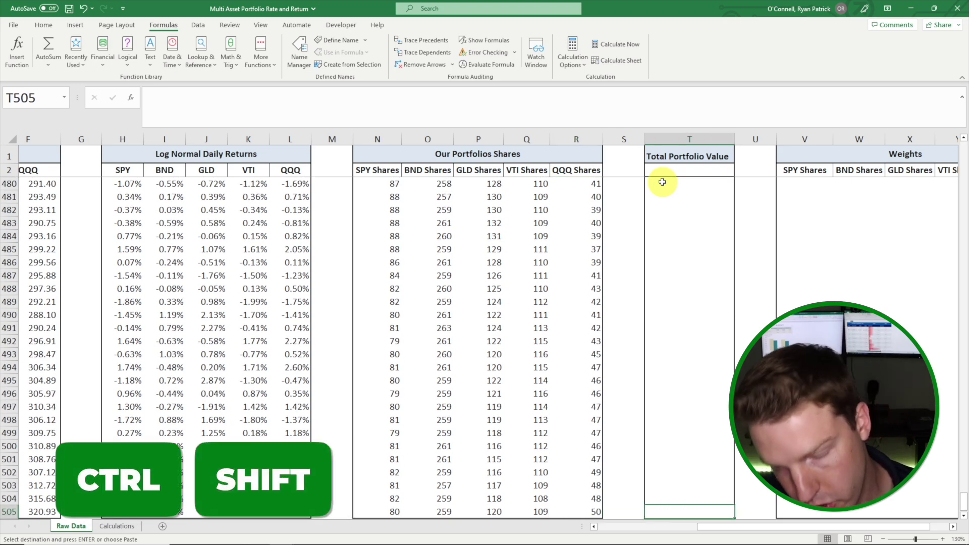
key("ctrl+shift+Up")
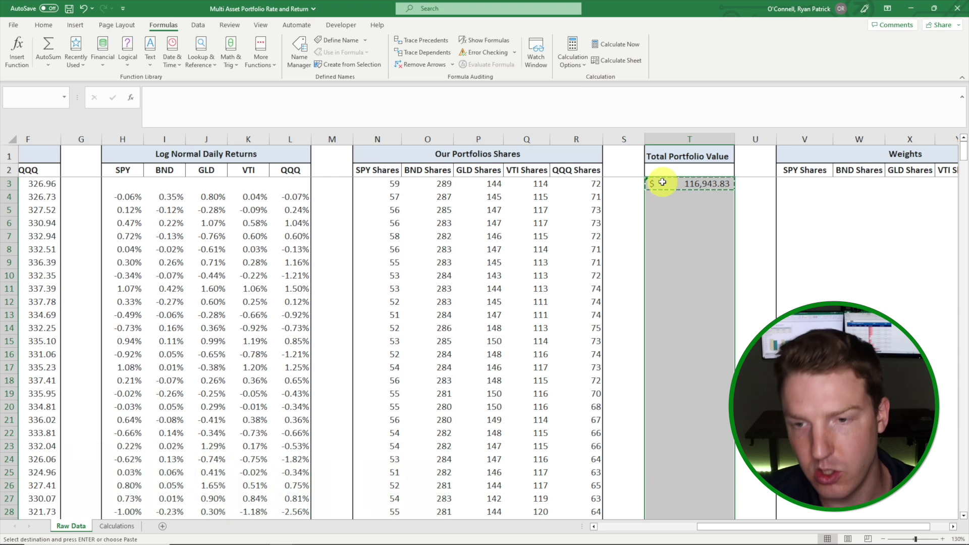
key("ctrl+v")
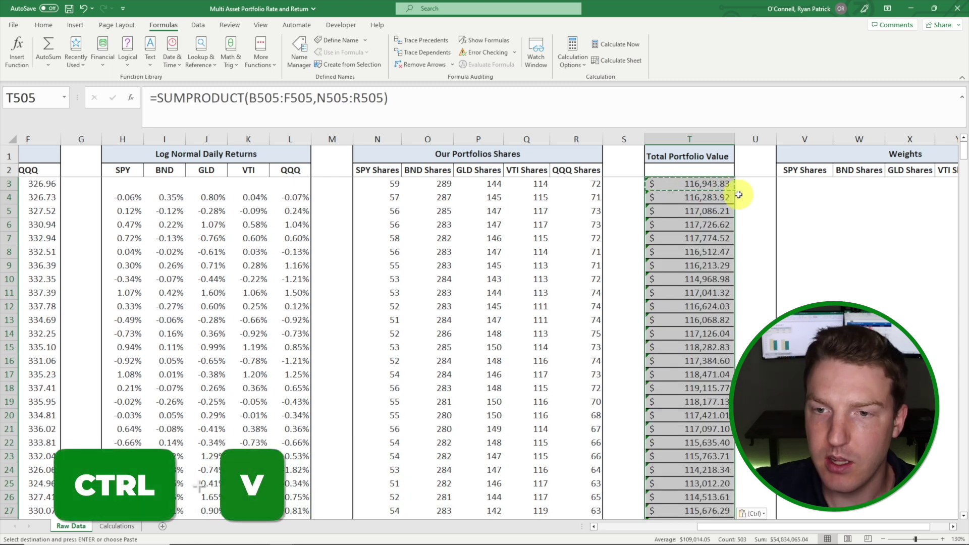
- Review the filled Total Portfolio Value column and the Weights headings for the five ETFs
left_click(742, 197)
left_click(721, 211)
double_click(749, 201)
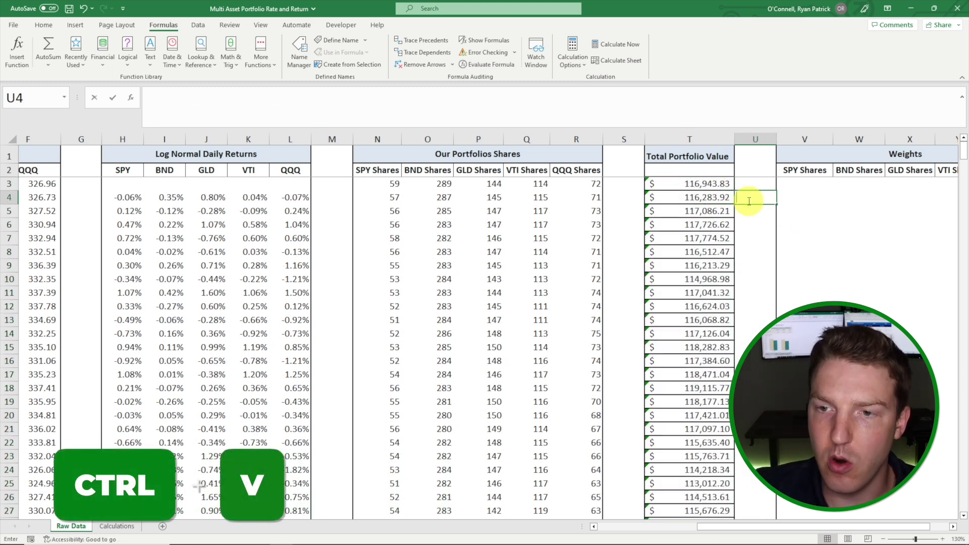
left_click_drag(722, 198, 730, 361)
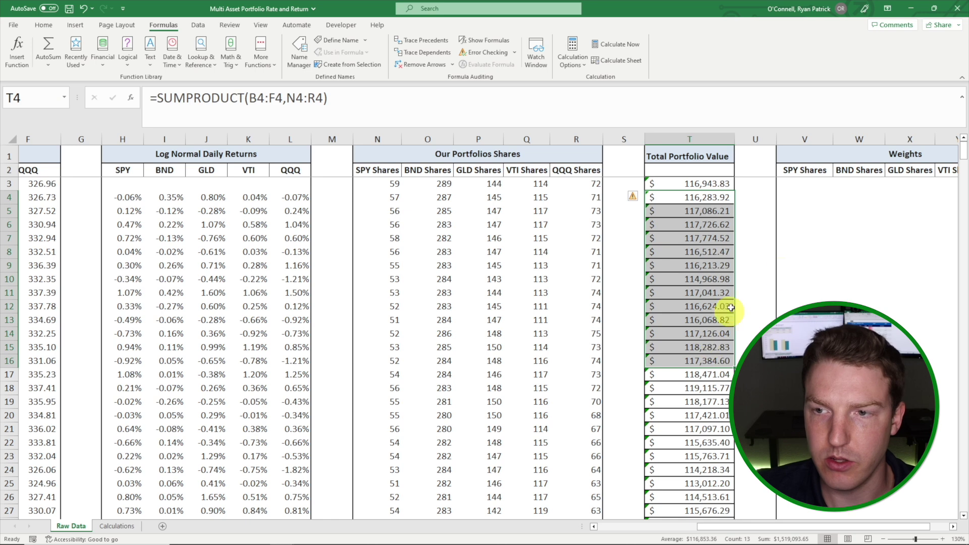
left_click(804, 238)
left_click_drag(783, 525, 803, 525)
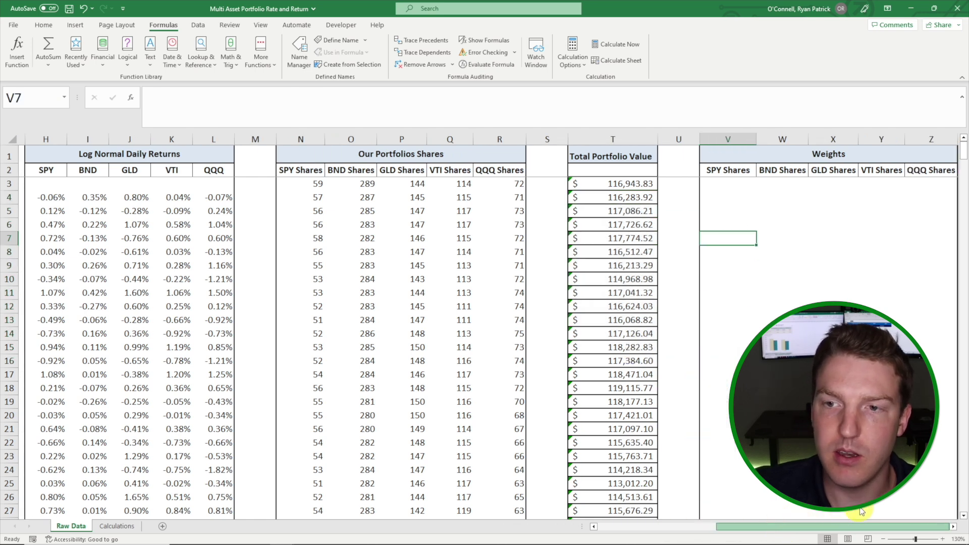
left_click(741, 188)
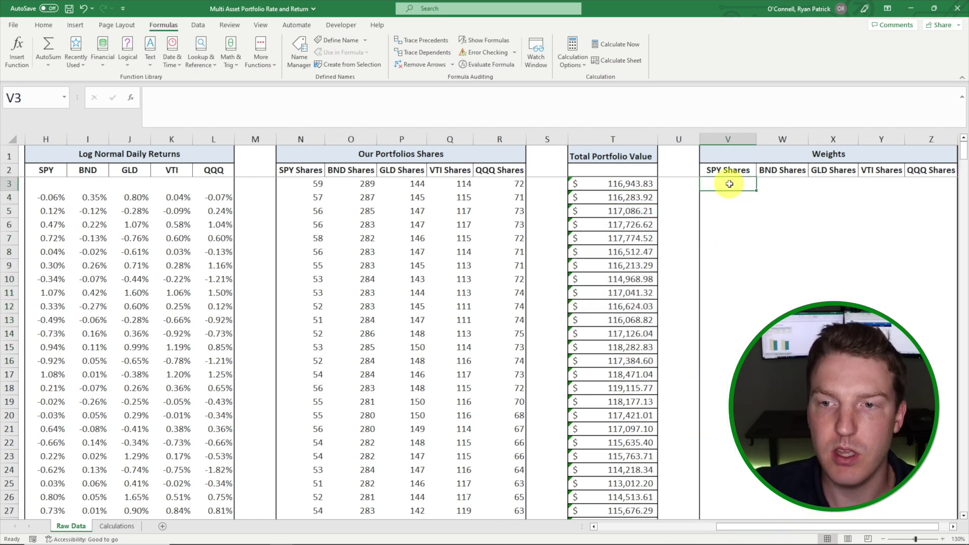
left_click_drag(727, 170, 931, 170)
left_click(705, 184)
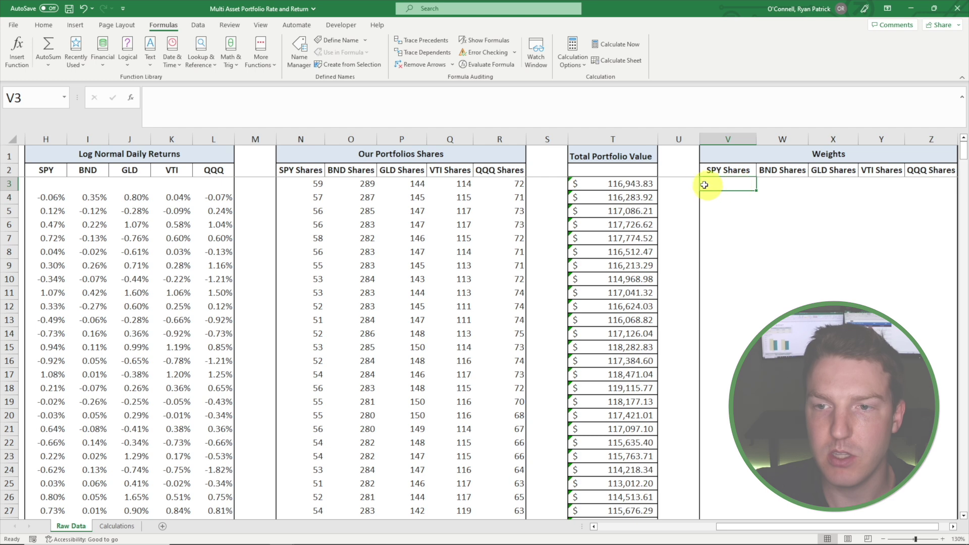
left_click(954, 526)
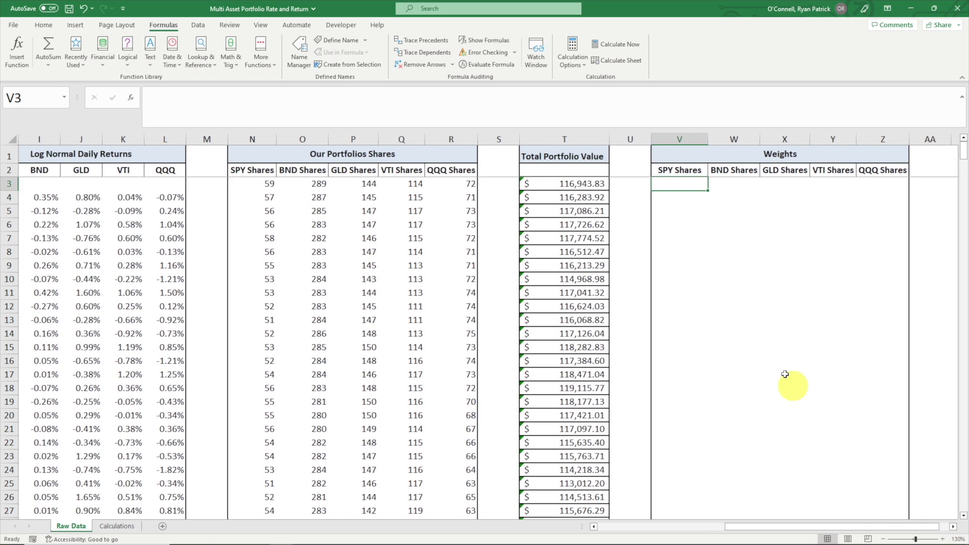
left_click(581, 185)
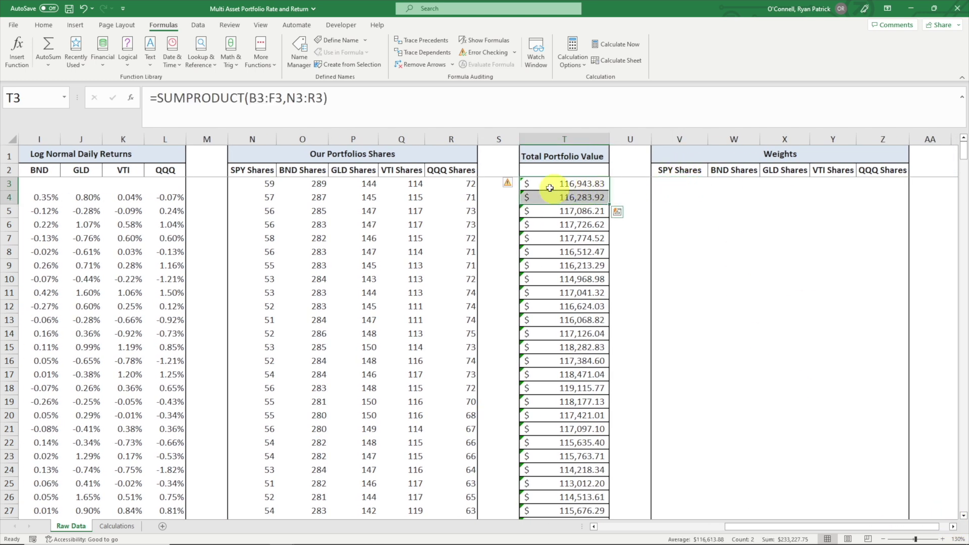
- Enter SPY's first weight in V3 as shares times price over total portfolio value, =(N3*B3)/$T3, with column T locked
left_click(687, 183)
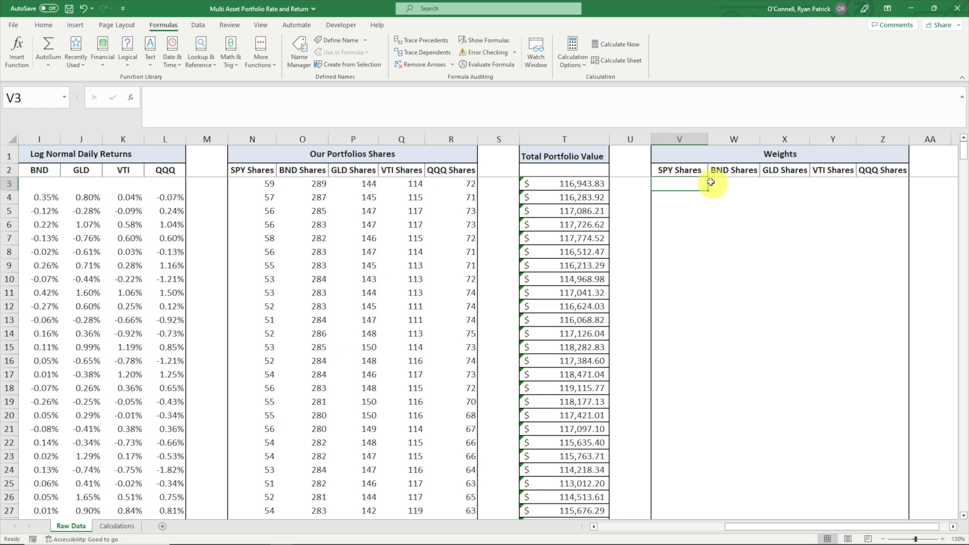
type("=(")
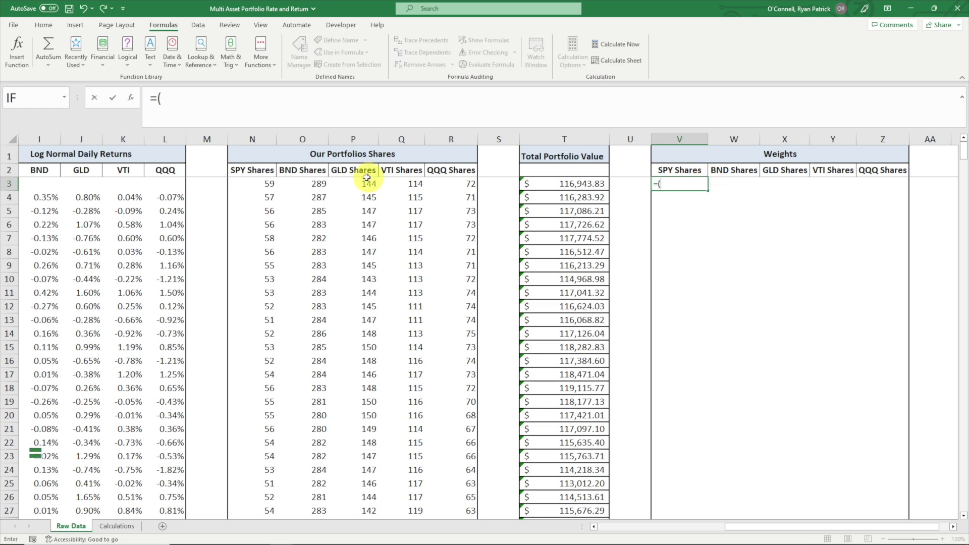
left_click(249, 183)
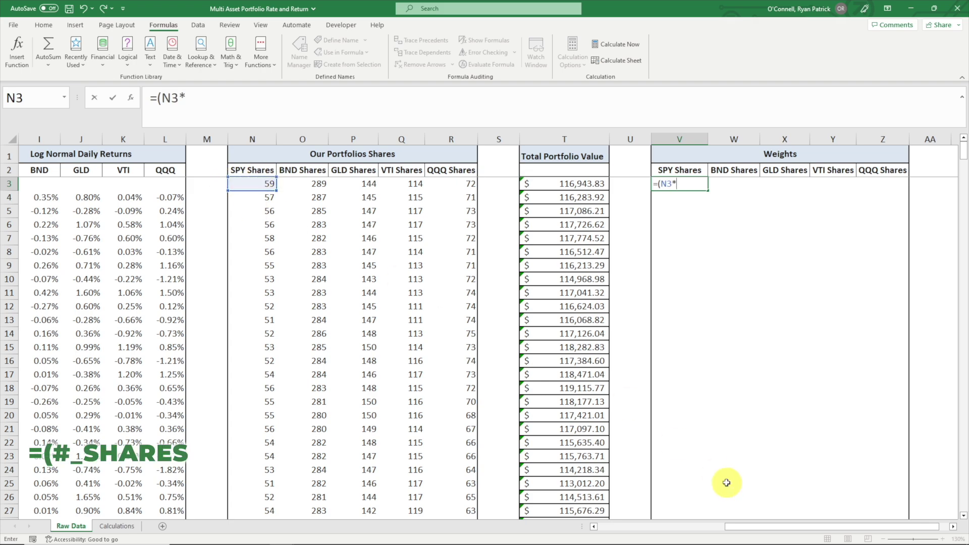
left_click_drag(736, 527, 605, 526)
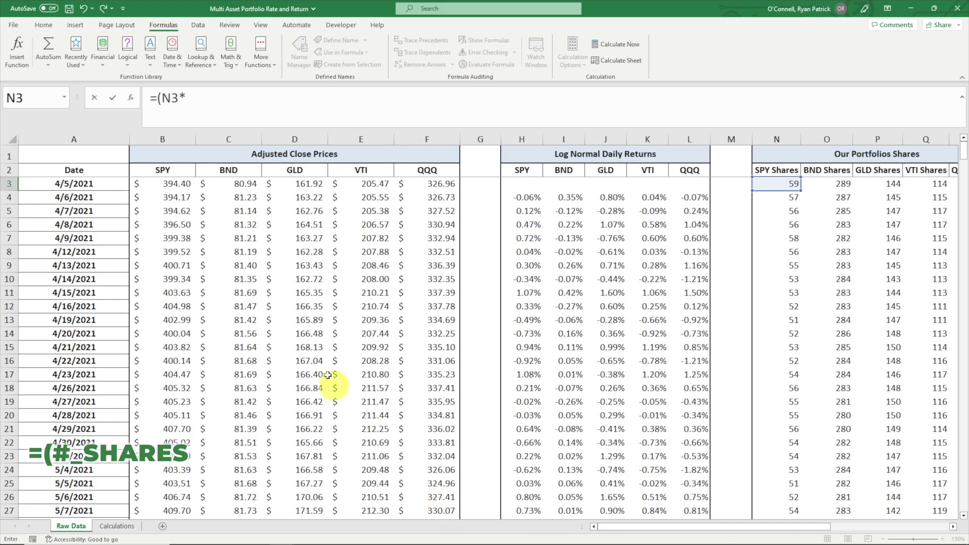
left_click(164, 182)
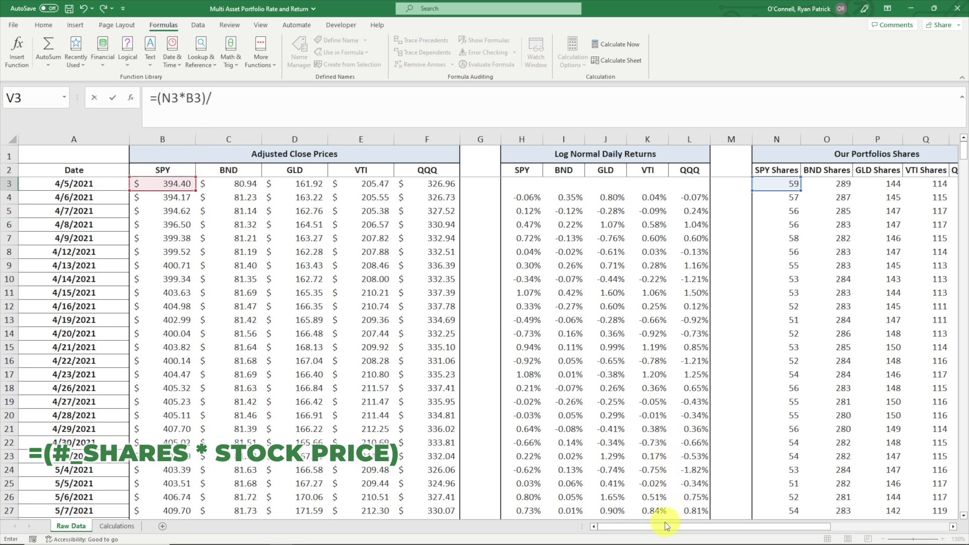
left_click_drag(666, 526, 948, 480)
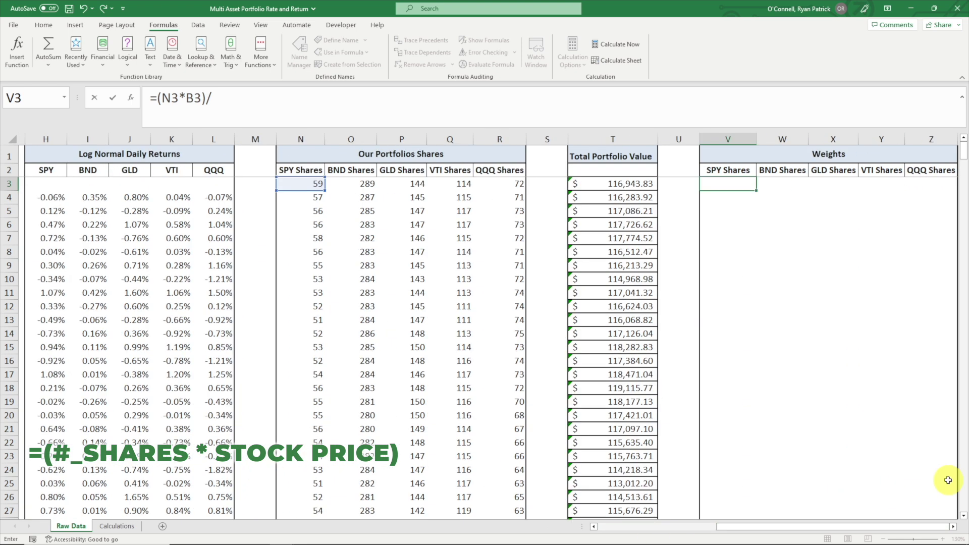
left_click(604, 184)
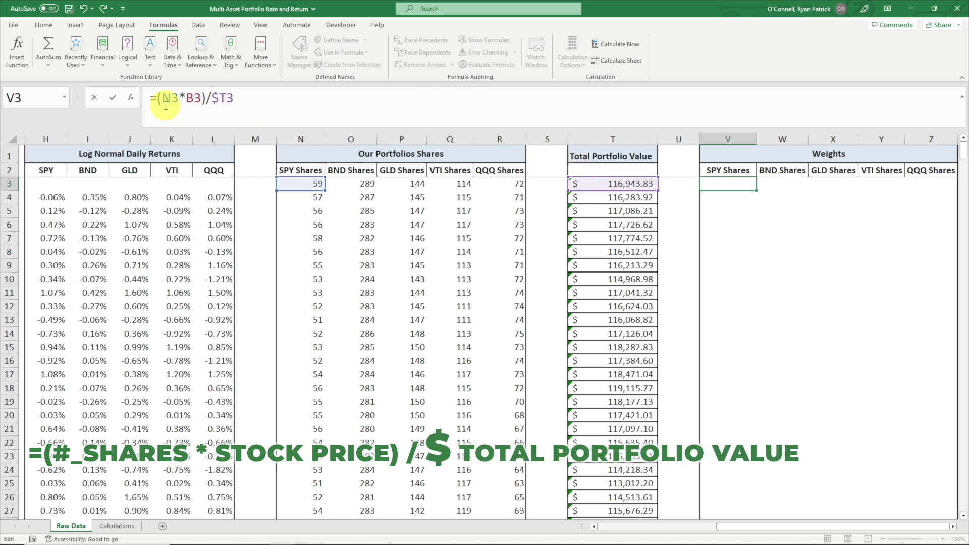
key("Return")
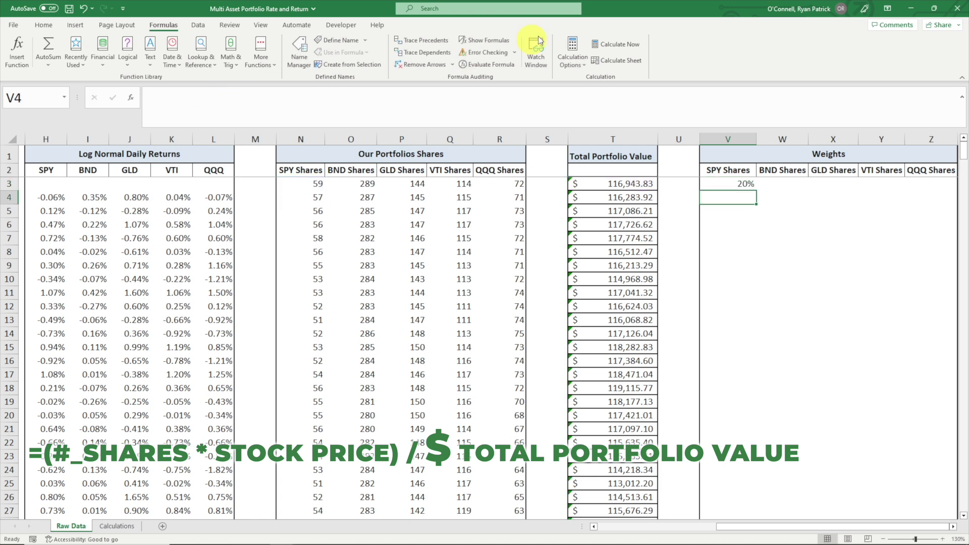
- Copy SPY's weight formula from V3 across to W3:Z3 for BND, GLD, VTI and QQQ
left_click(722, 182)
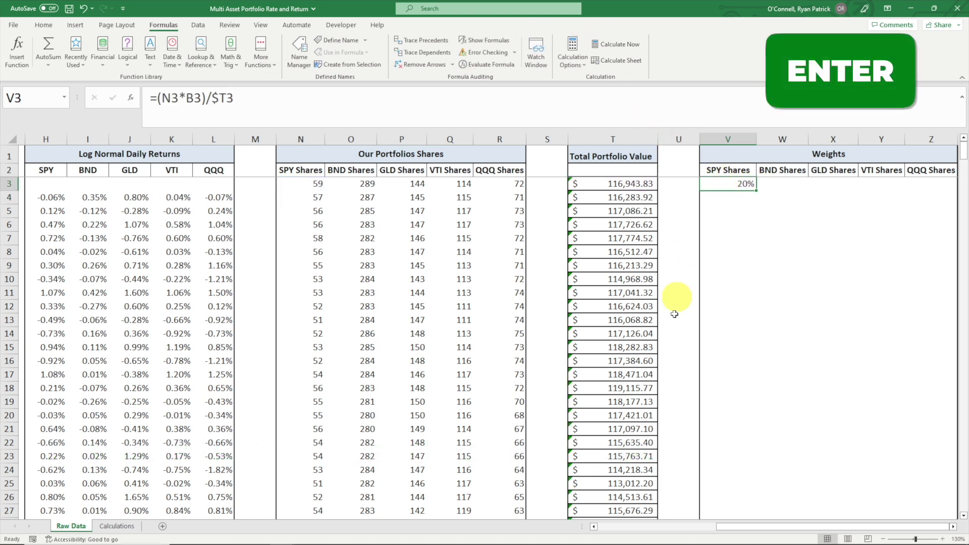
left_click(952, 527)
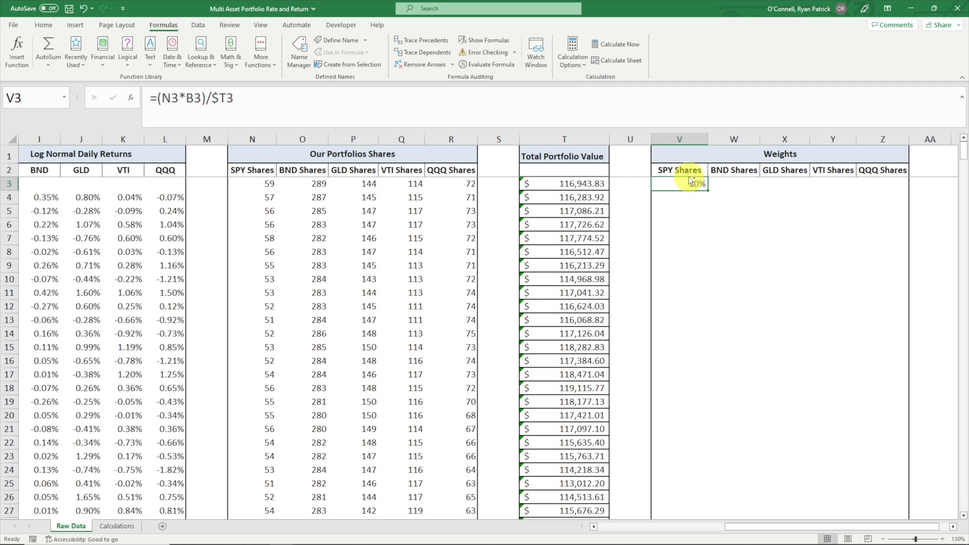
left_click_drag(698, 183, 879, 184)
key("ctrl+c")
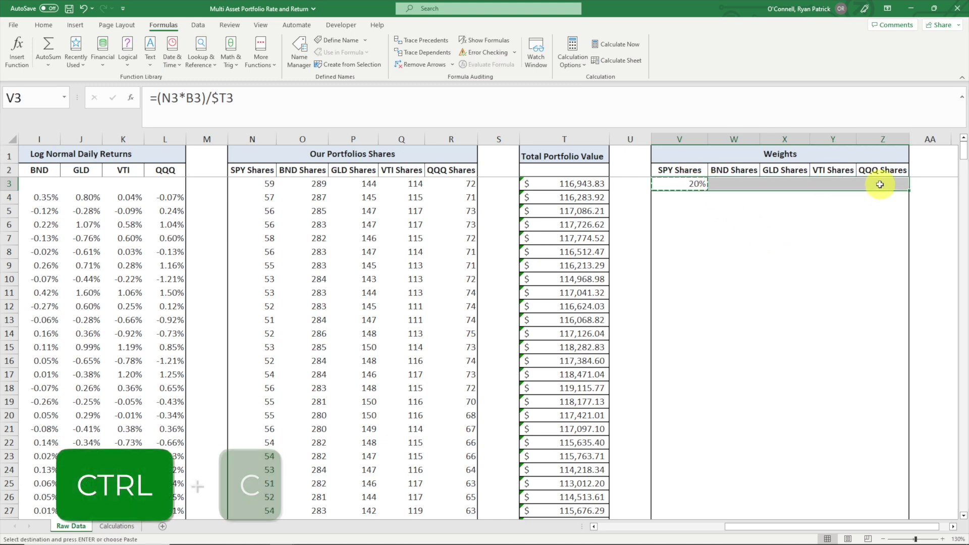
right_click(880, 184)
left_click(823, 255)
left_click(828, 237)
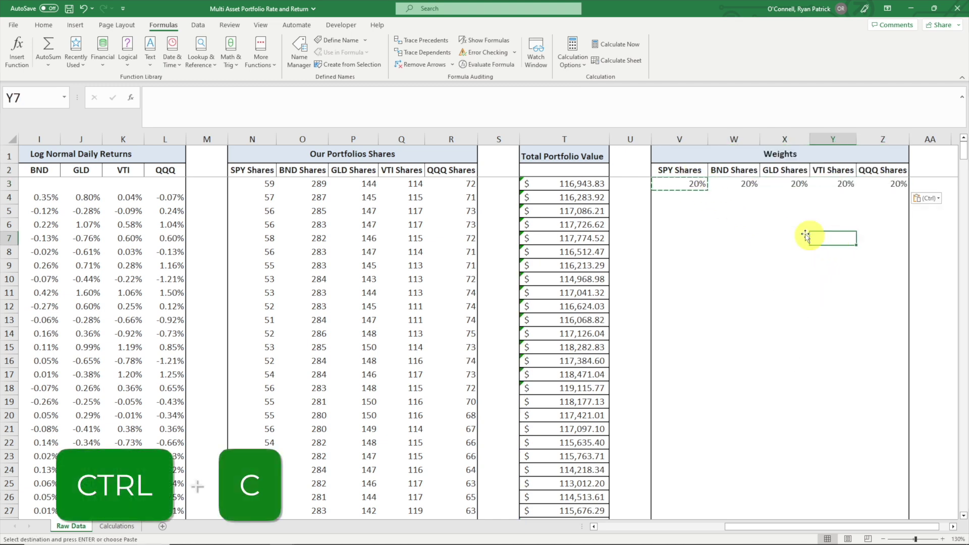
- Copy the weight formula from V3 into the whole Weights range V3:Z505 for all five ETFs
left_click_drag(688, 184, 903, 186)
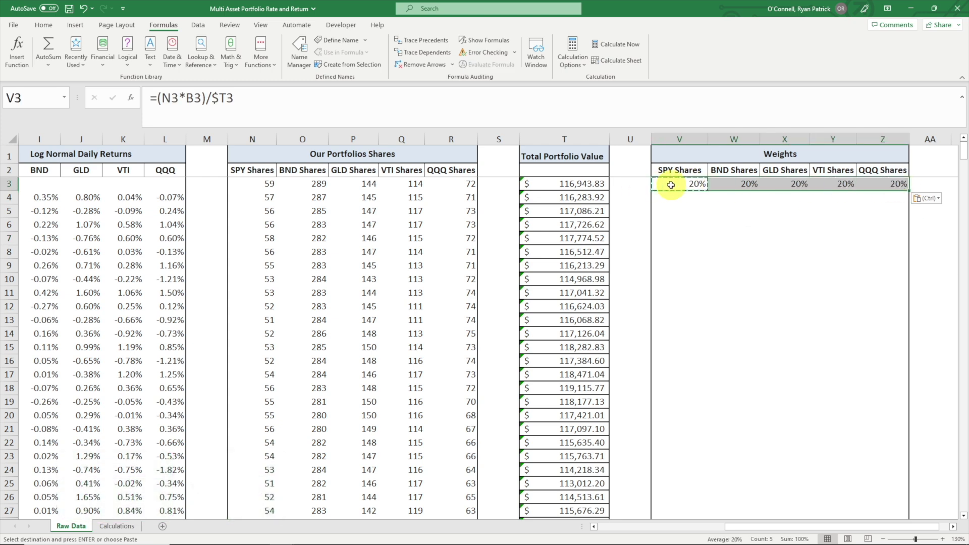
mouse_move(682, 180)
left_mouse_down()
mouse_move(848, 183)
mouse_move(690, 184)
left_mouse_up()
key("ctrl+c")
key("Left")
key("Left")
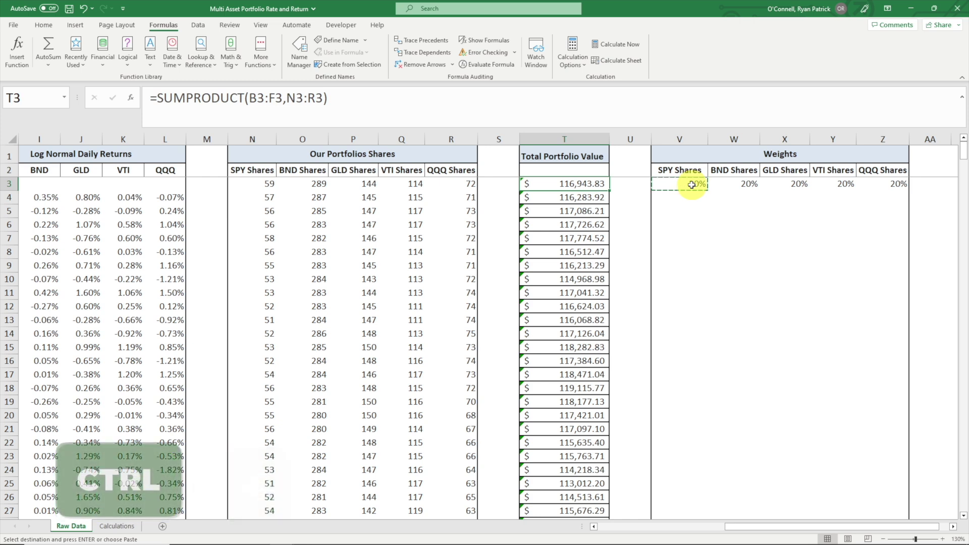
key("ctrl+Down")
key("Right")
key("Right")
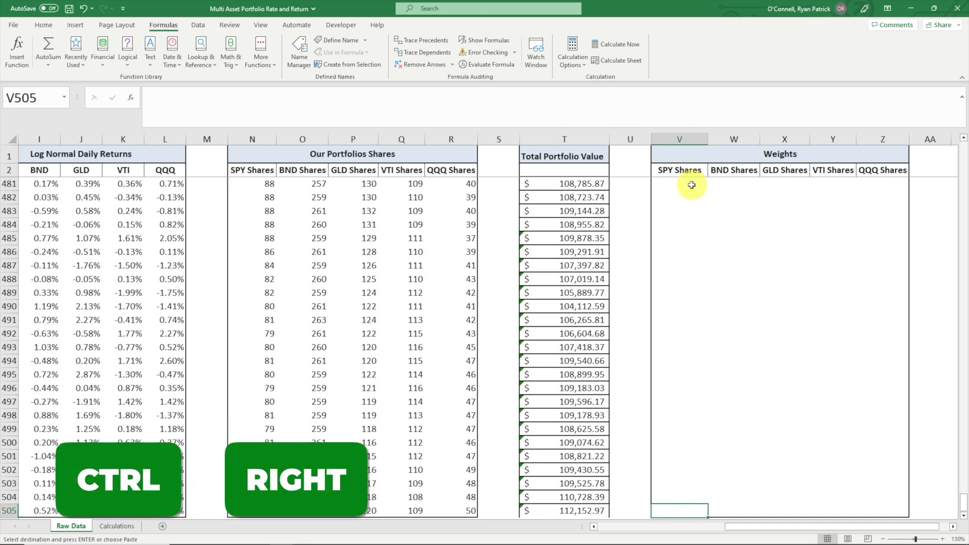
key("shift+Right")
key("shift+Right")
key("shift+Right")
key("shift+Right")
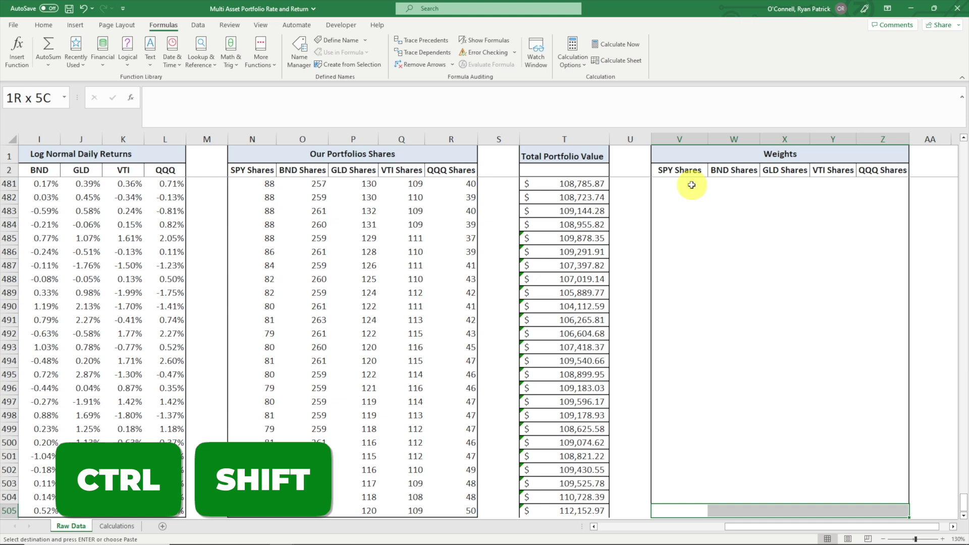
key("ctrl+shift+Up")
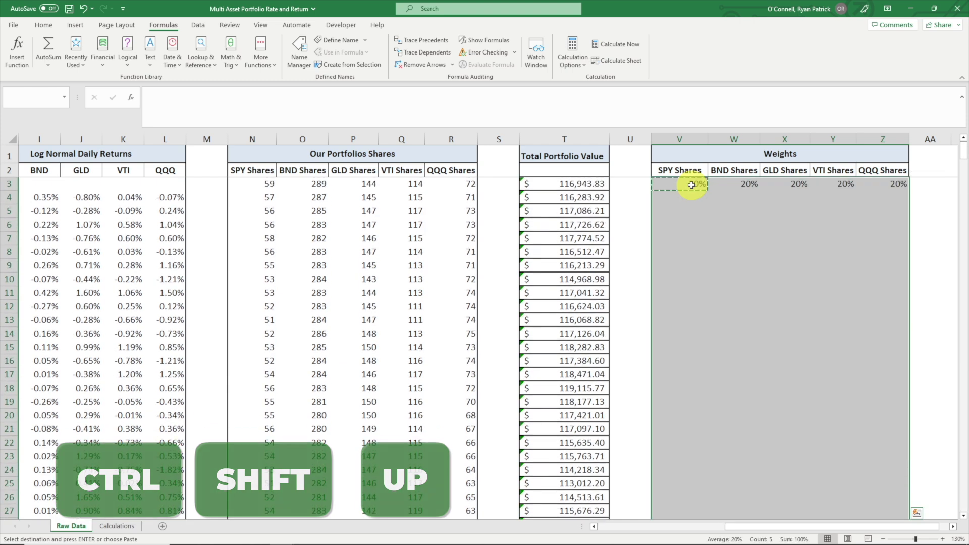
key("ctrl+v")
key("ctrl+v")
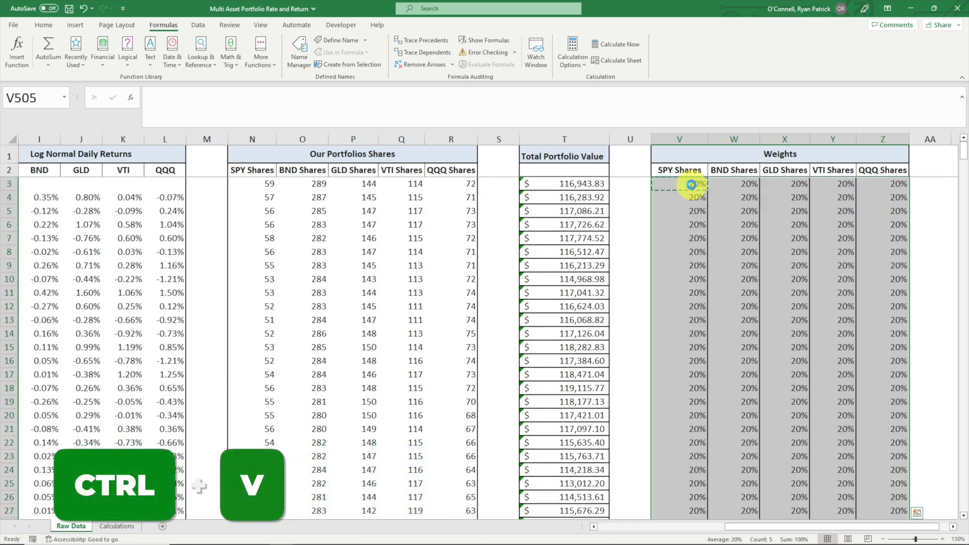
- Check the filled Weights columns from the first rows down to row 505, including SPY's final weights
left_click(828, 223)
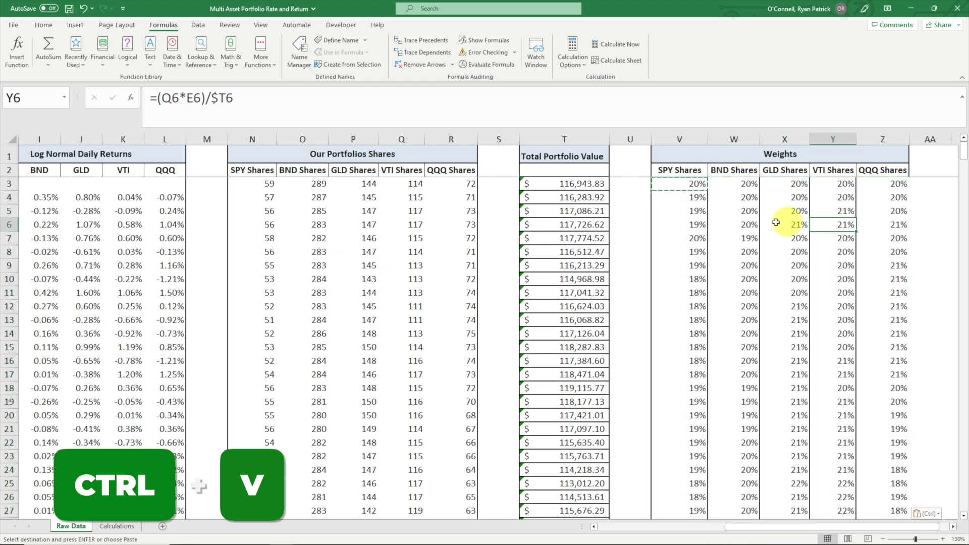
scroll(964, 170, "down", 1)
left_click_drag(963, 171, 961, 516)
scroll(800, 450, "down", 1)
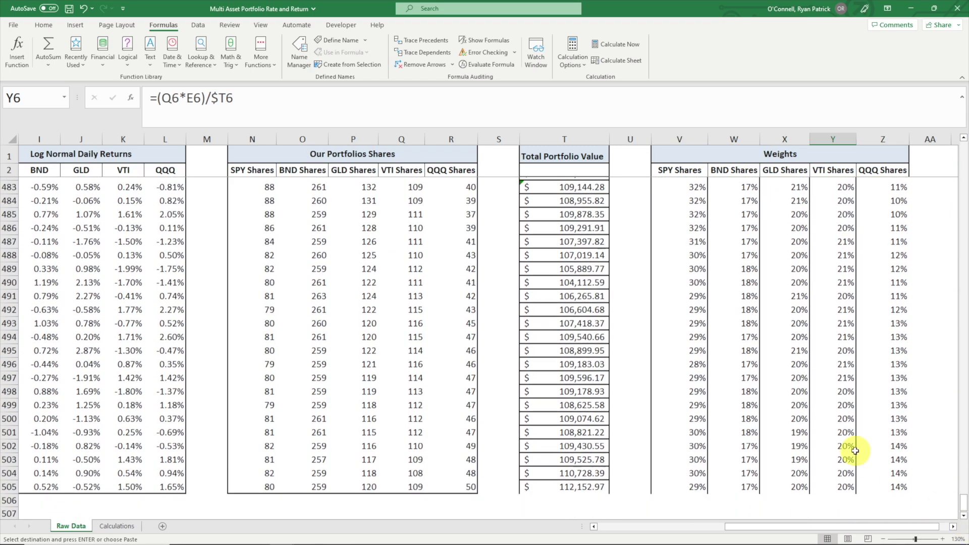
left_click(694, 476)
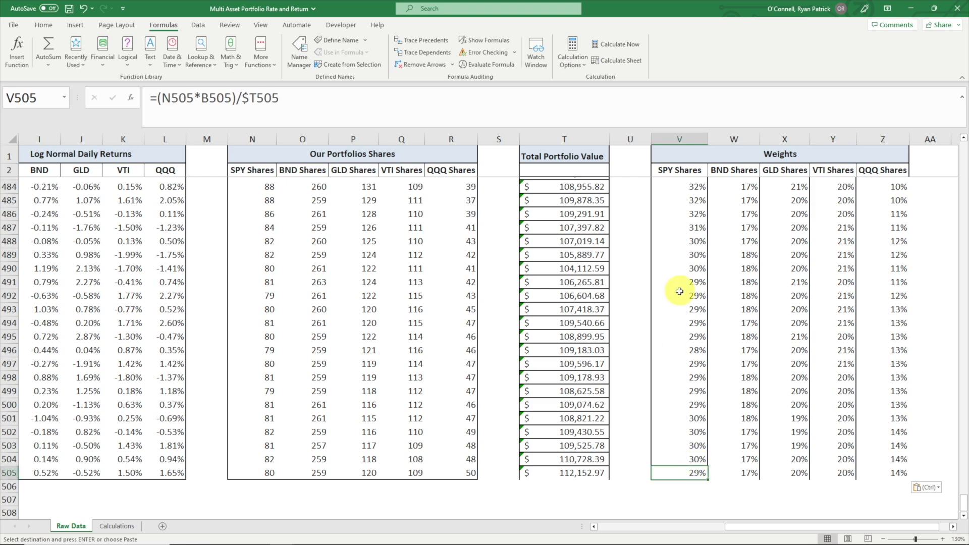
left_click_drag(679, 295, 687, 474)
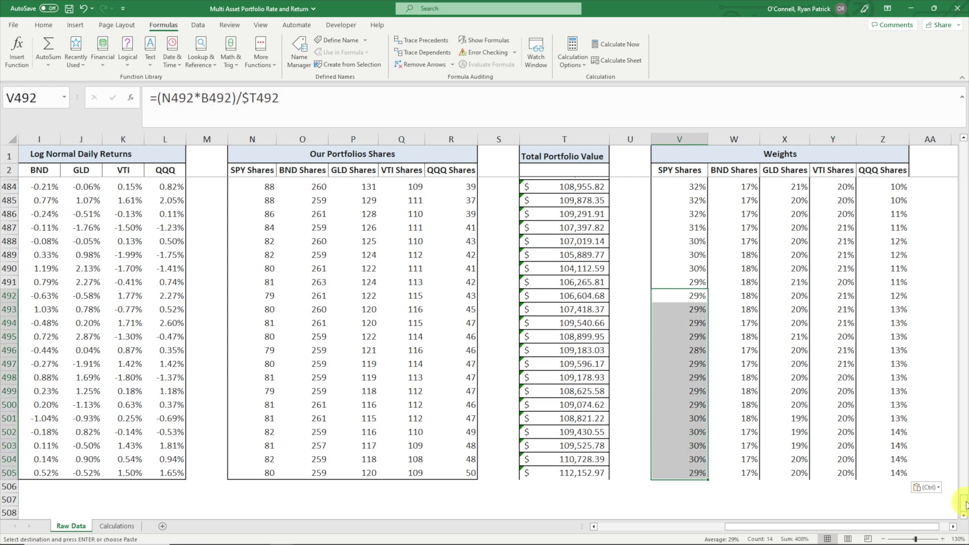
left_click_drag(965, 505, 964, 149)
left_click(679, 225)
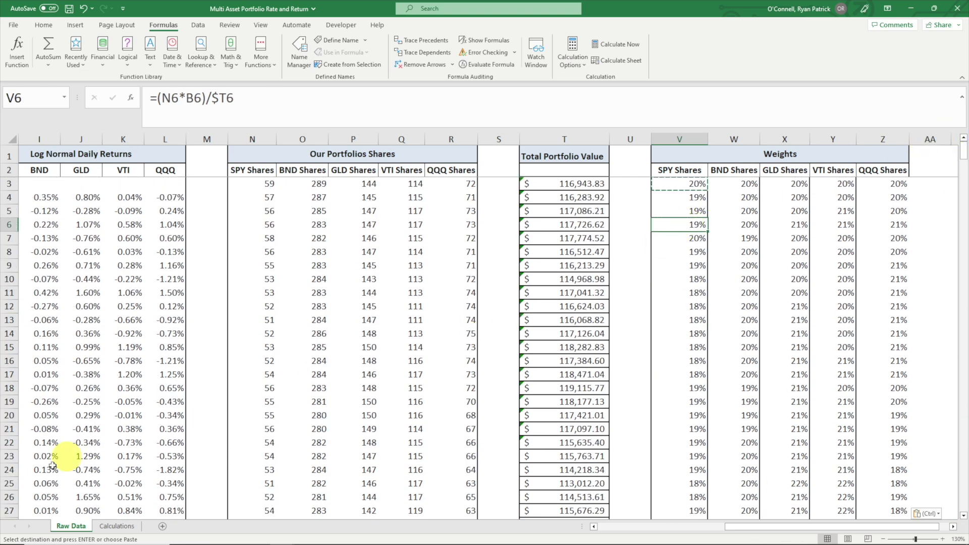
- On the Calculations sheet, enter SPY's average weight in C5 as =AVERAGE('Raw Data'!V3:V505)
left_click(126, 484)
left_click(116, 526)
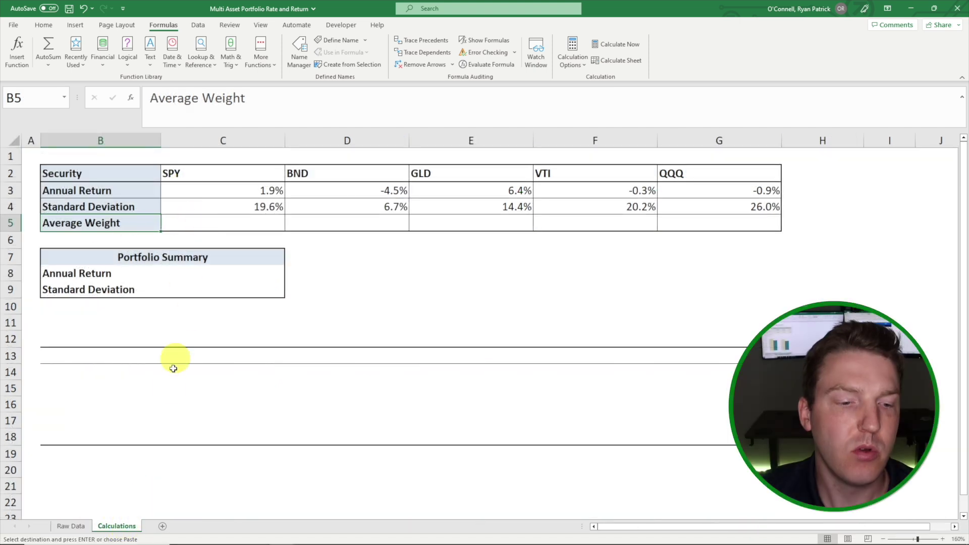
left_click(192, 225)
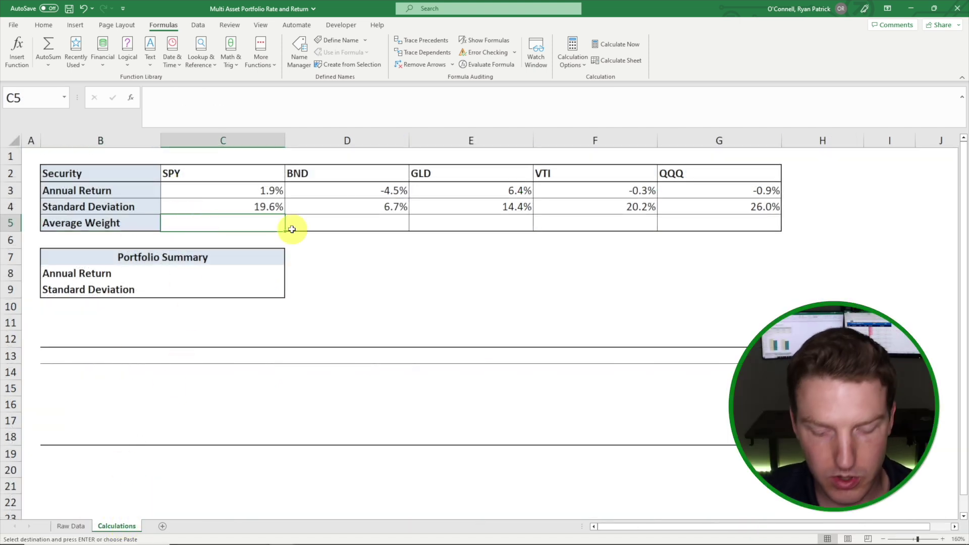
type("=aver")
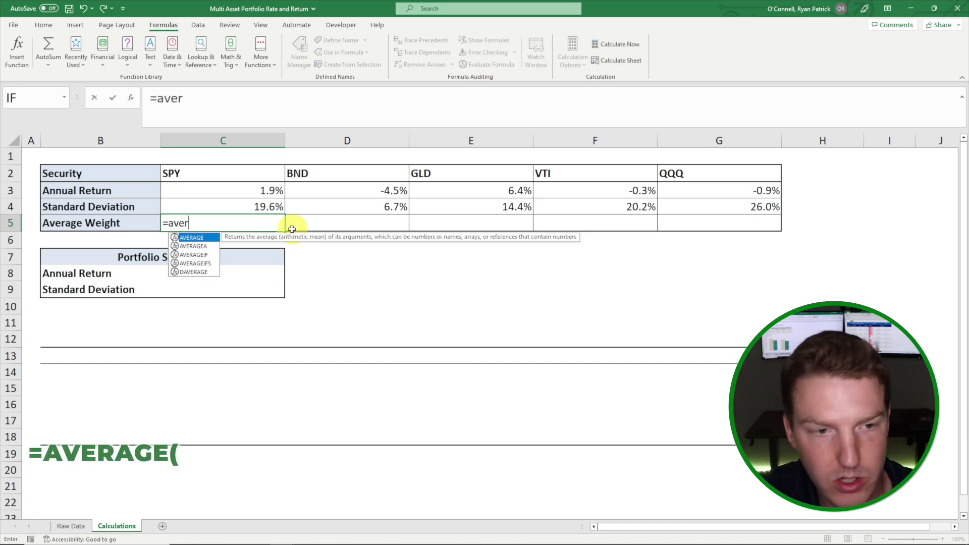
key("Tab")
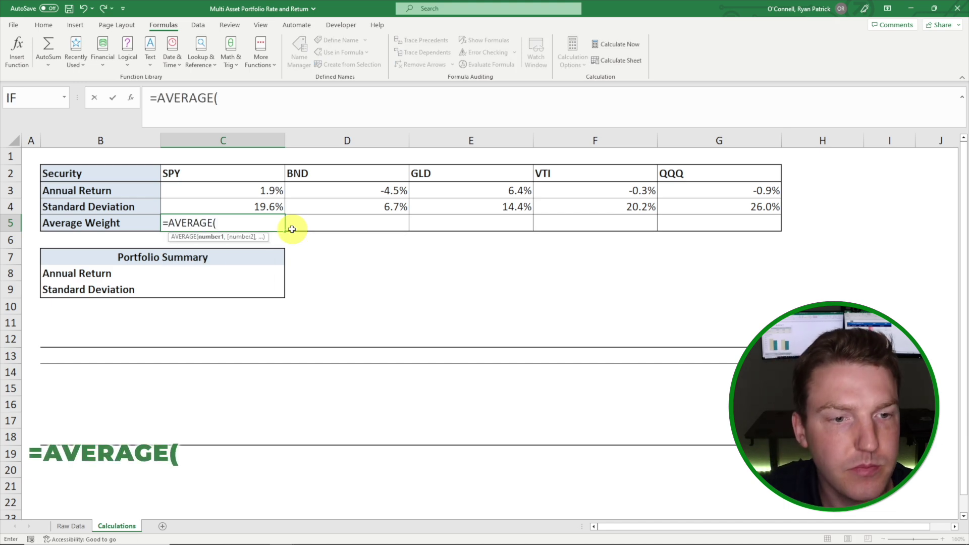
left_click(79, 526)
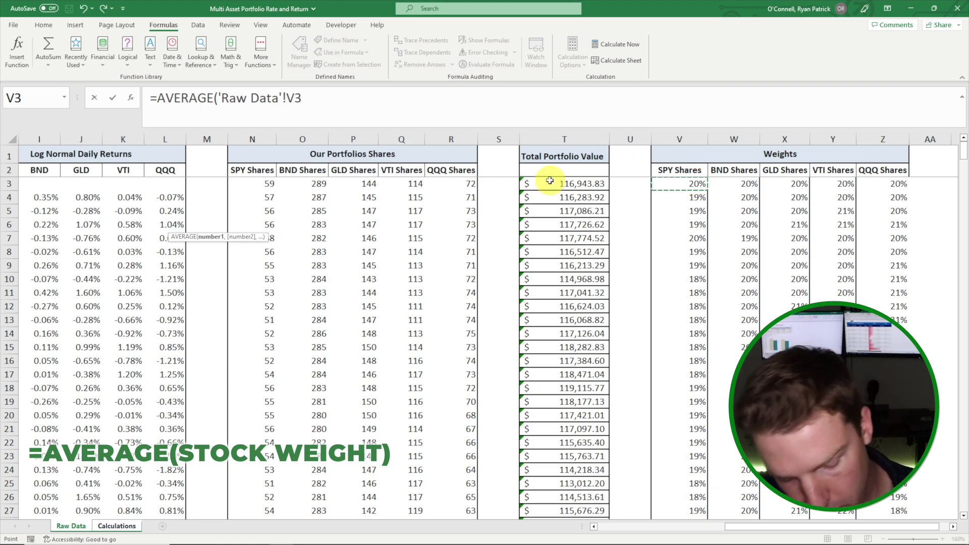
key("ctrl+shift+Down")
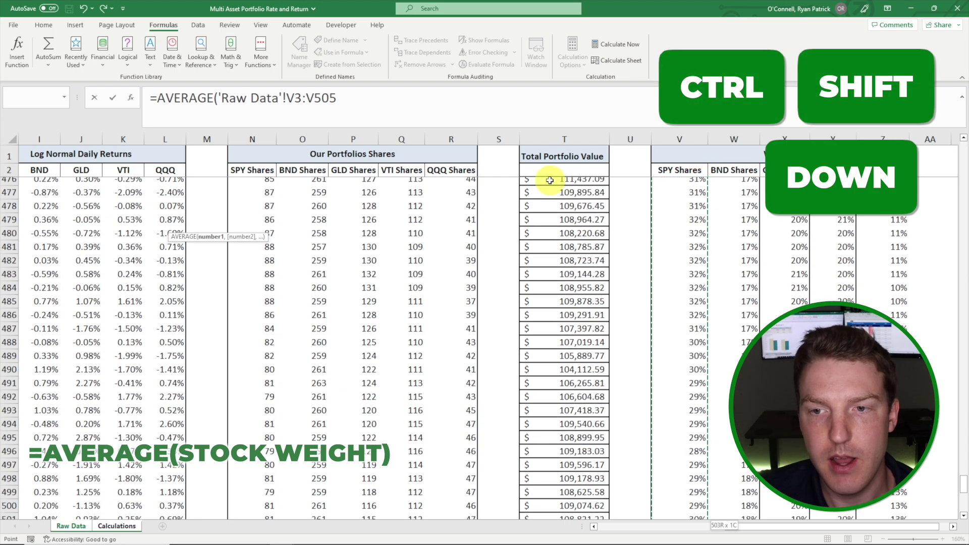
key("Return")
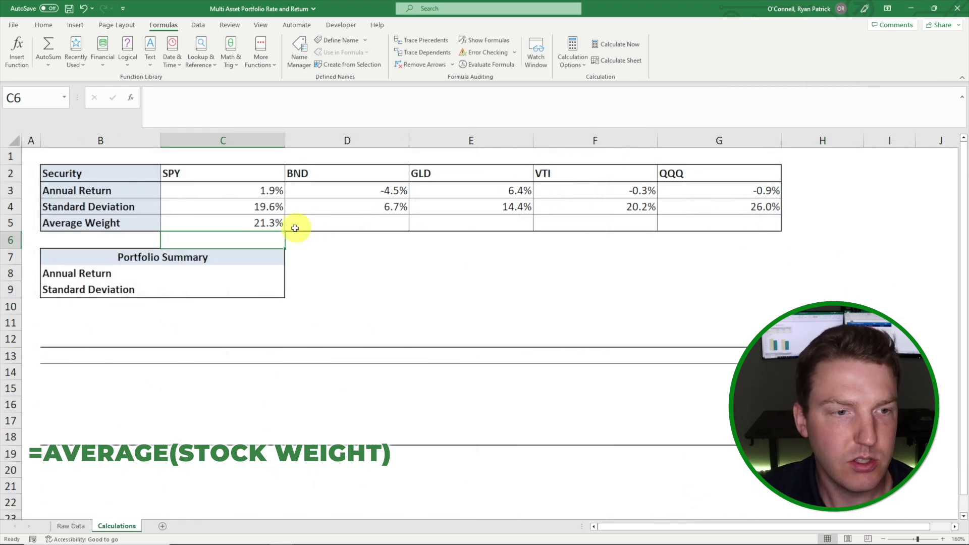
- Copy SPY's average weight formula from C5 across to D5:G5 for BND, GLD, VTI and QQQ
left_click(249, 225)
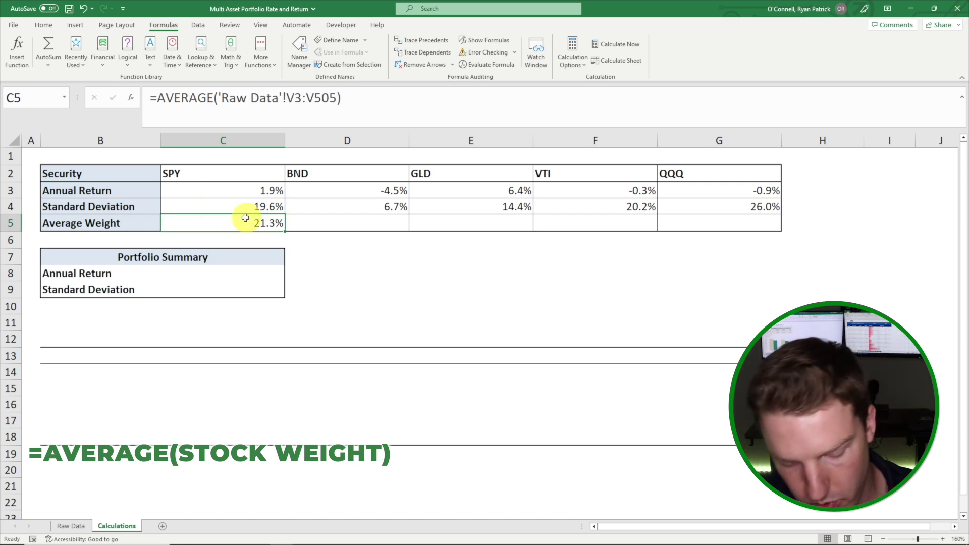
left_click_drag(271, 225, 698, 223)
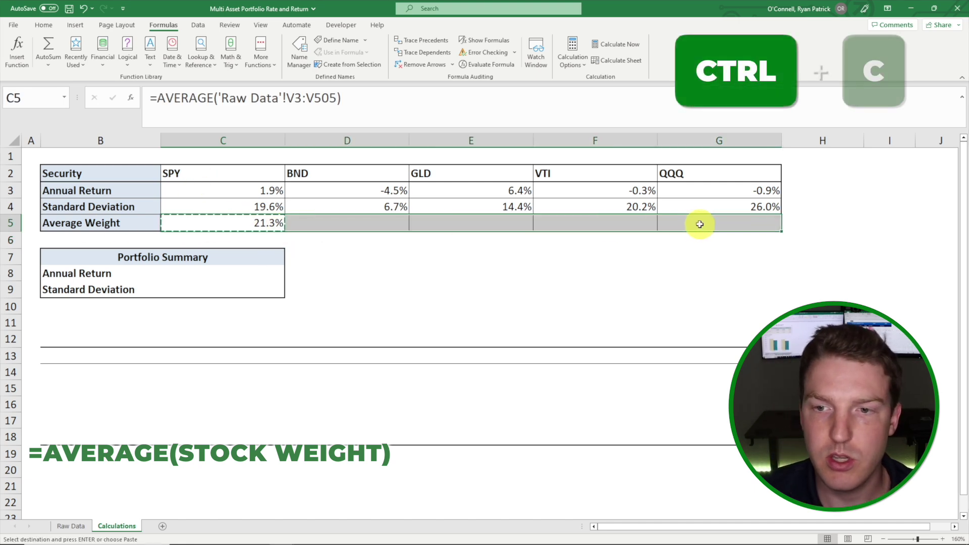
right_click(700, 228)
left_click(755, 295)
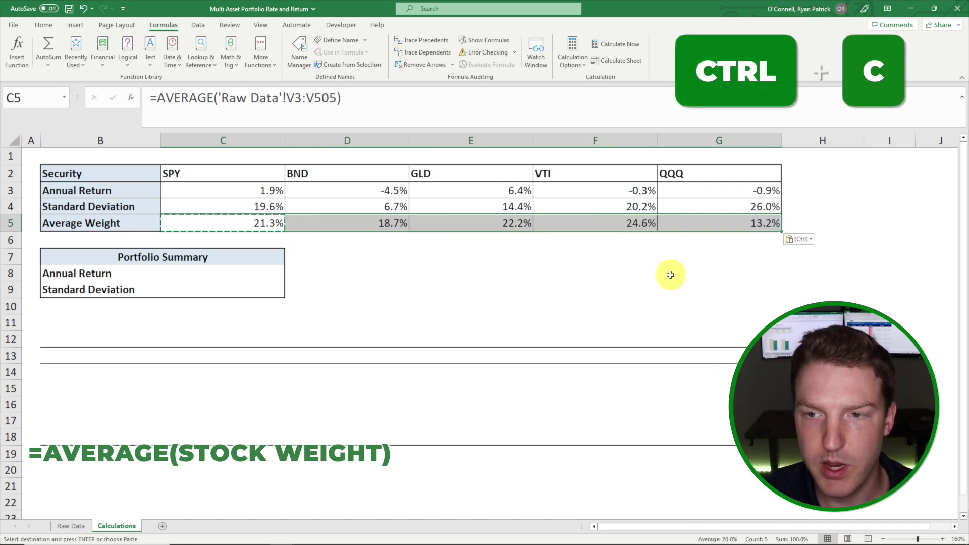
left_click(616, 253)
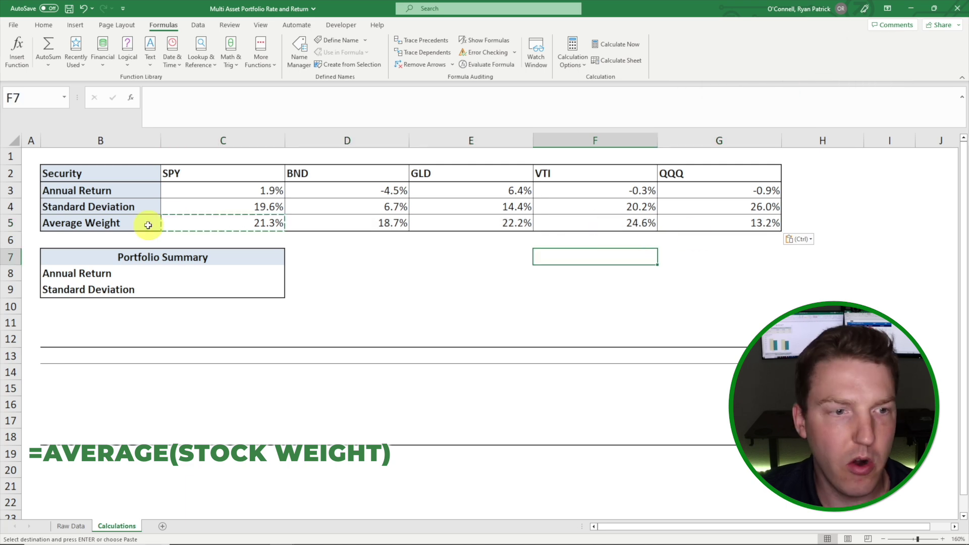
- Compare the average weights in C5:G5 with the last day's weights in V505:Z505 on the Raw Data sheet
left_click_drag(243, 222, 707, 222)
left_click(429, 239)
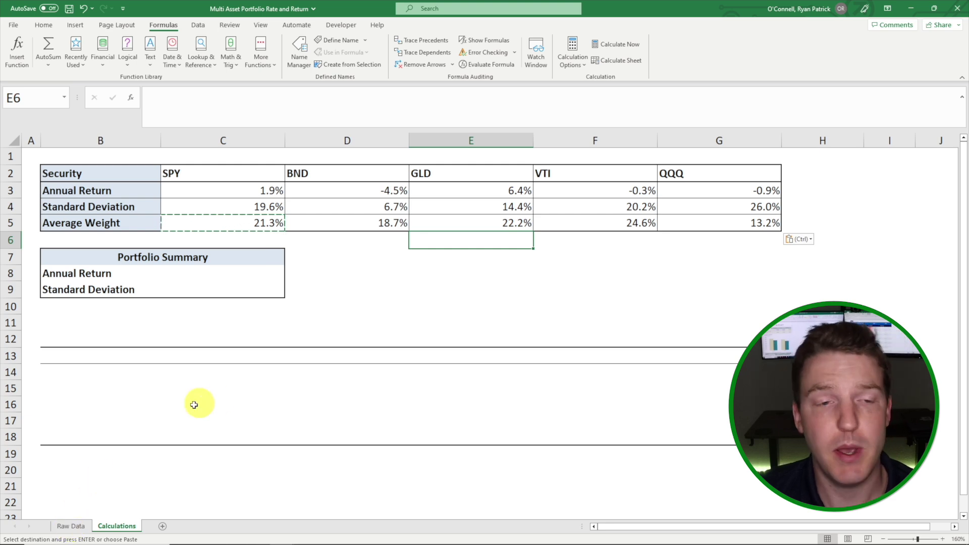
left_click(93, 528)
scroll(688, 381, "down", 3)
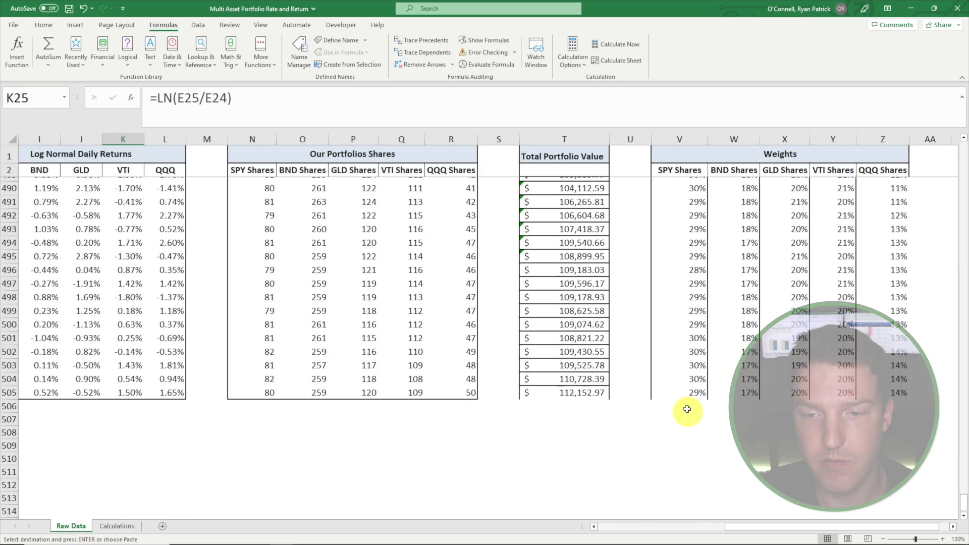
left_click_drag(681, 394, 897, 392)
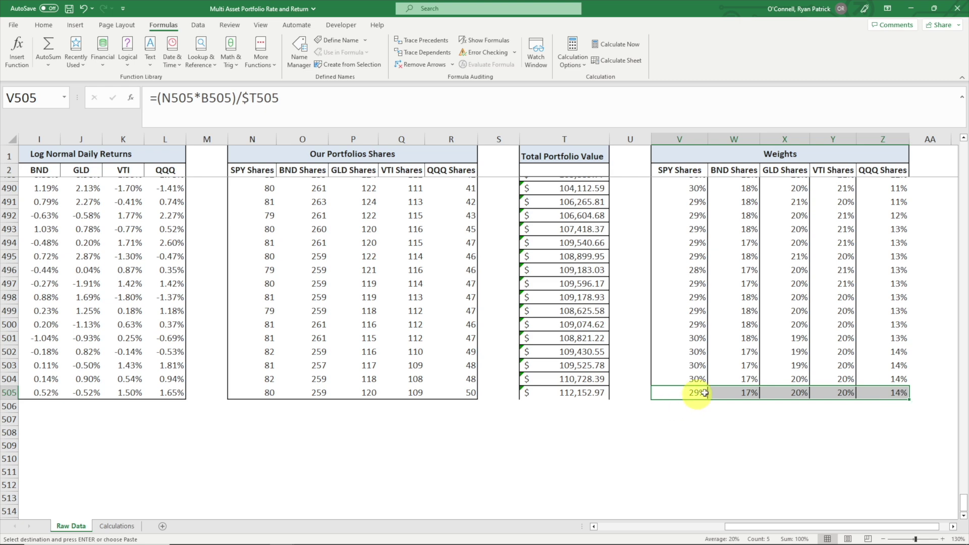
left_click_drag(696, 394, 903, 393)
scroll(251, 484, "up", 4)
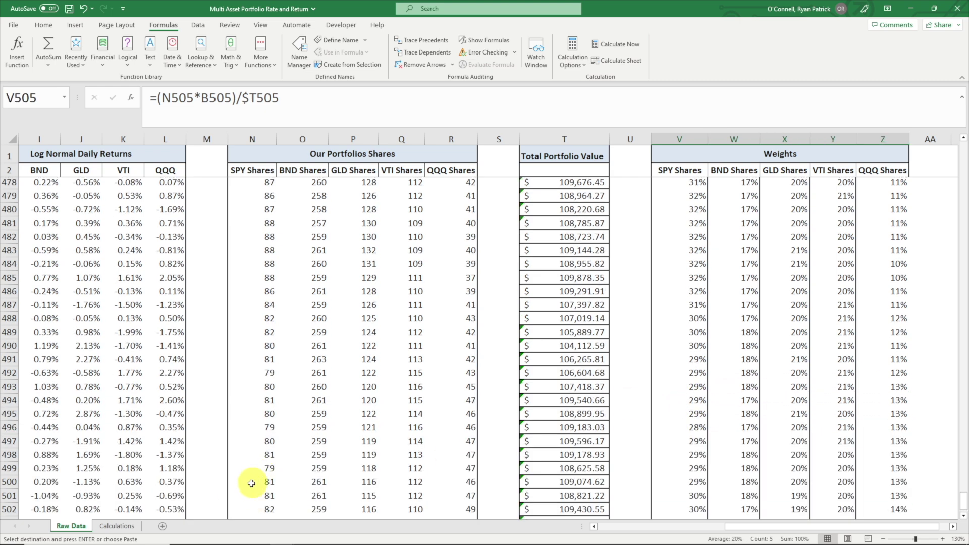
left_click(117, 527)
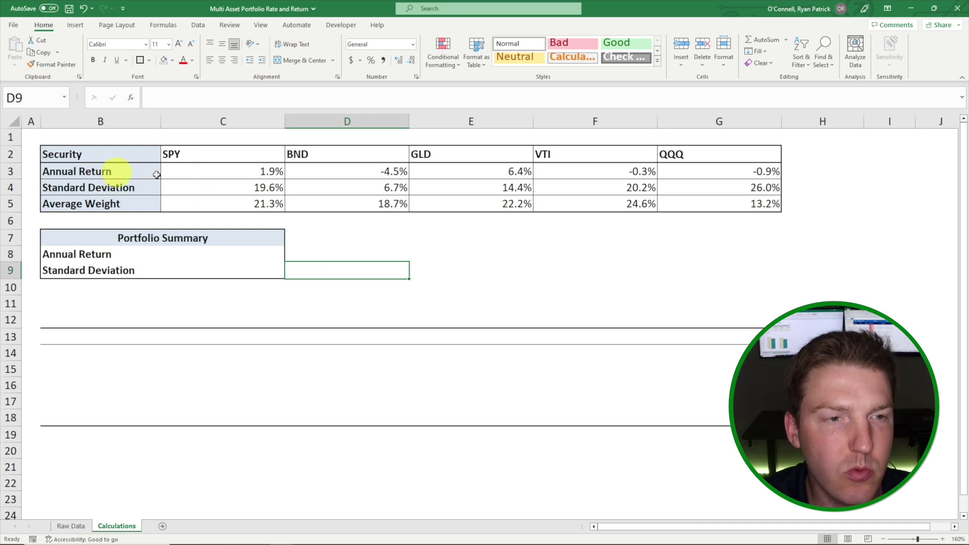
- Review the five ETFs' annual returns and the Portfolio Summary fields, and return to the Raw Data sheet
left_click_drag(205, 168, 714, 171)
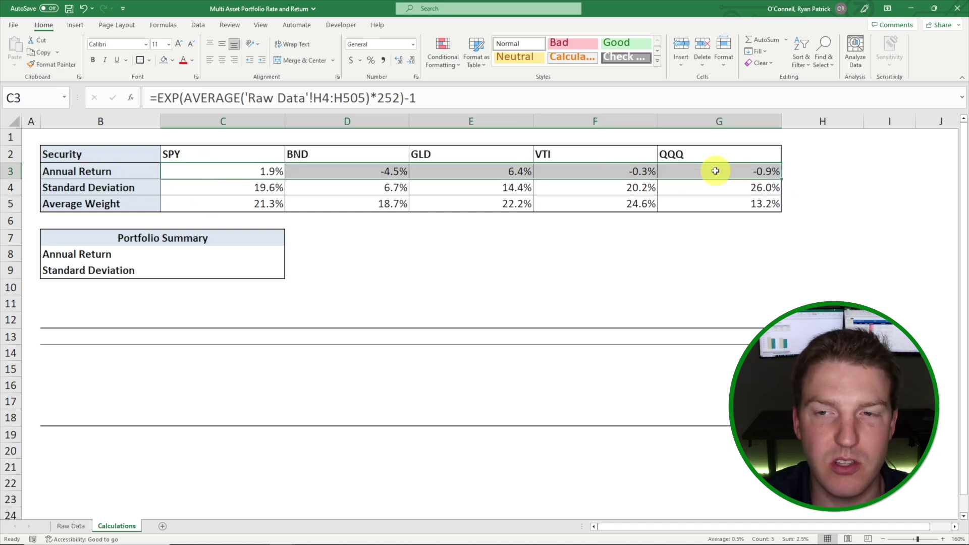
left_click(506, 248)
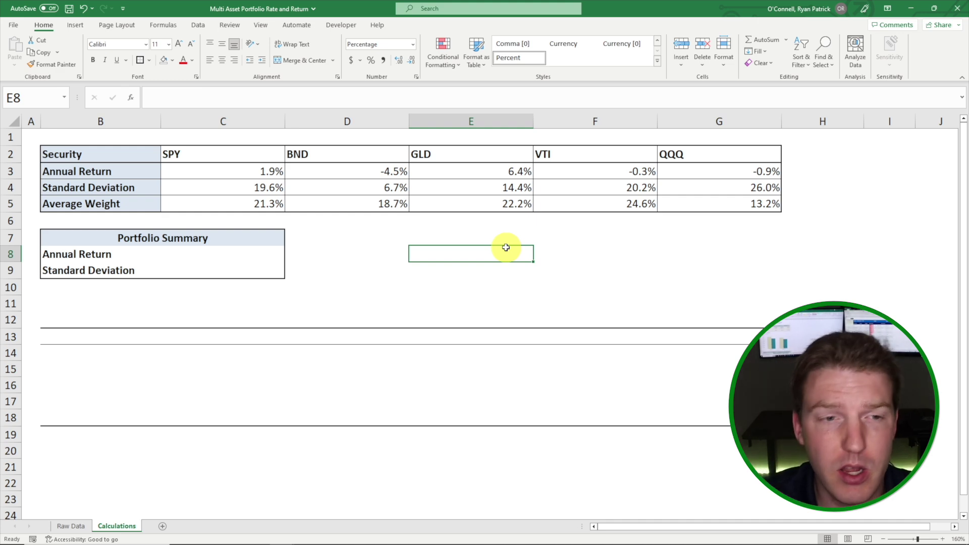
left_click(273, 172)
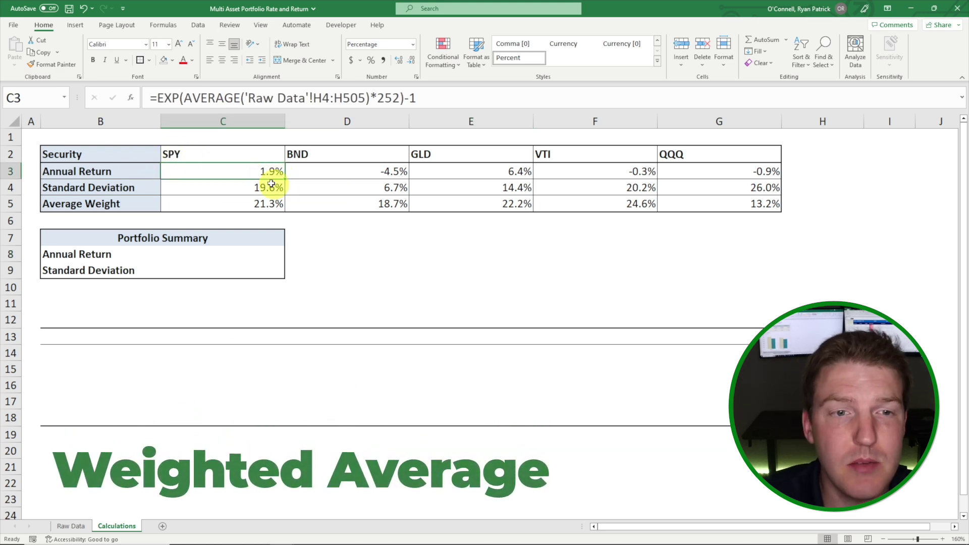
left_click_drag(271, 174, 684, 171)
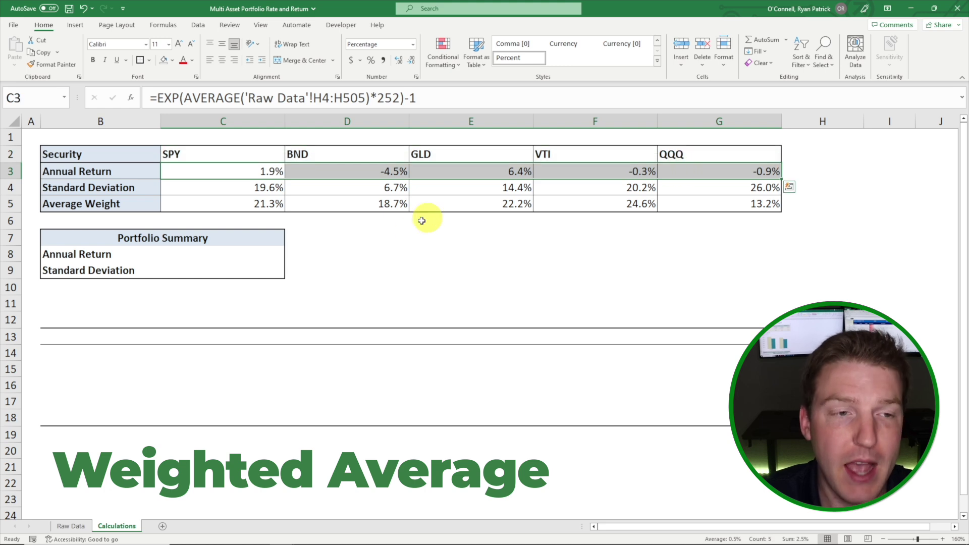
left_click(424, 235)
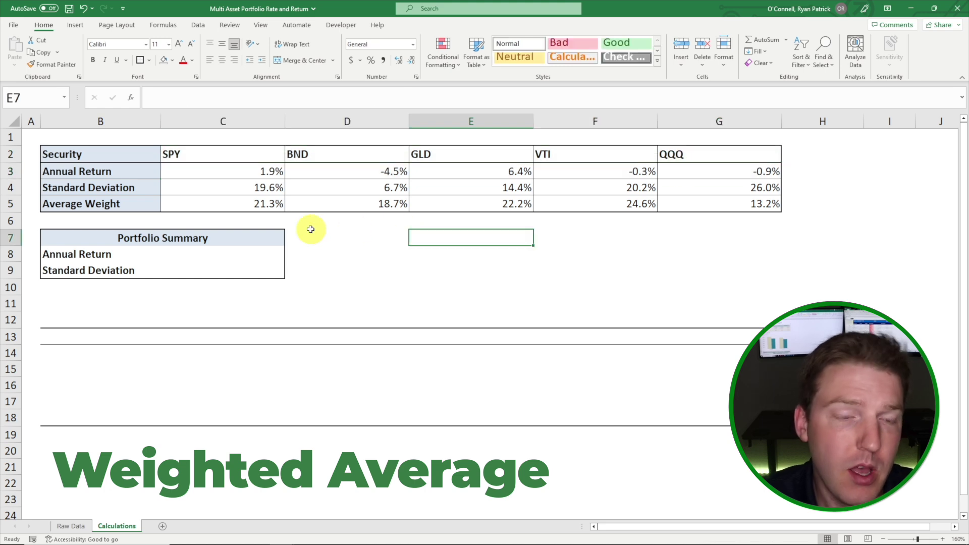
left_click(136, 234)
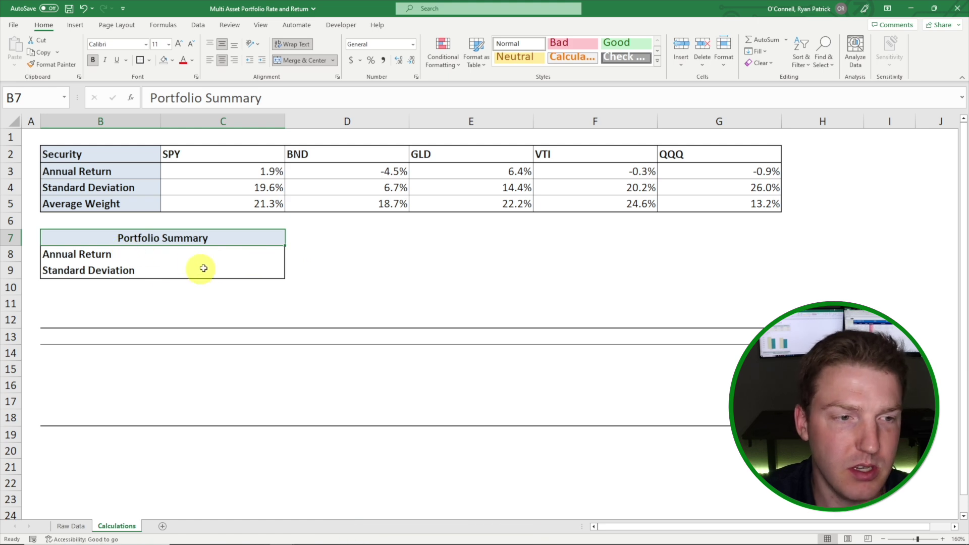
left_click(222, 254)
left_click(95, 257)
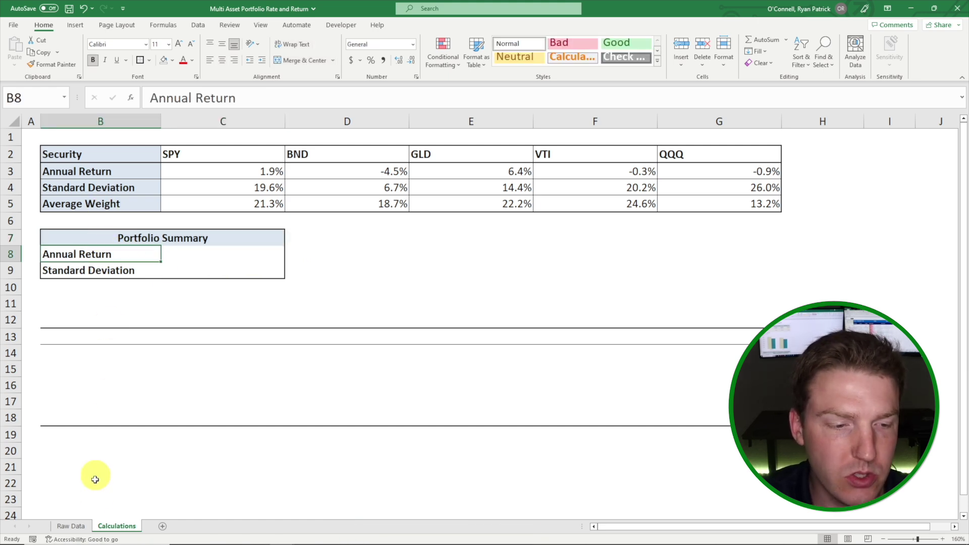
left_click(79, 528)
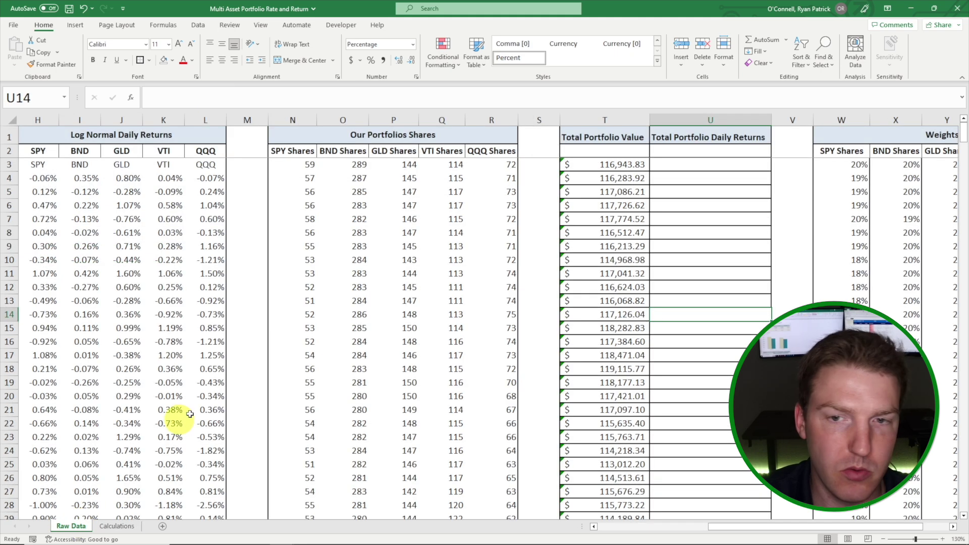
- On the Raw Data sheet, enter the first total portfolio daily return in U4 as =LN(T4/T3)
left_click(704, 205)
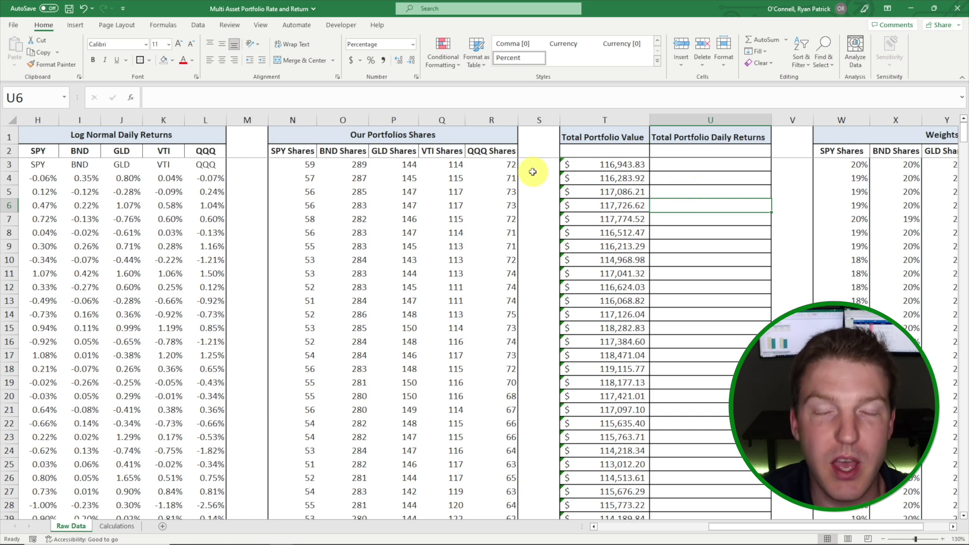
left_click(675, 179)
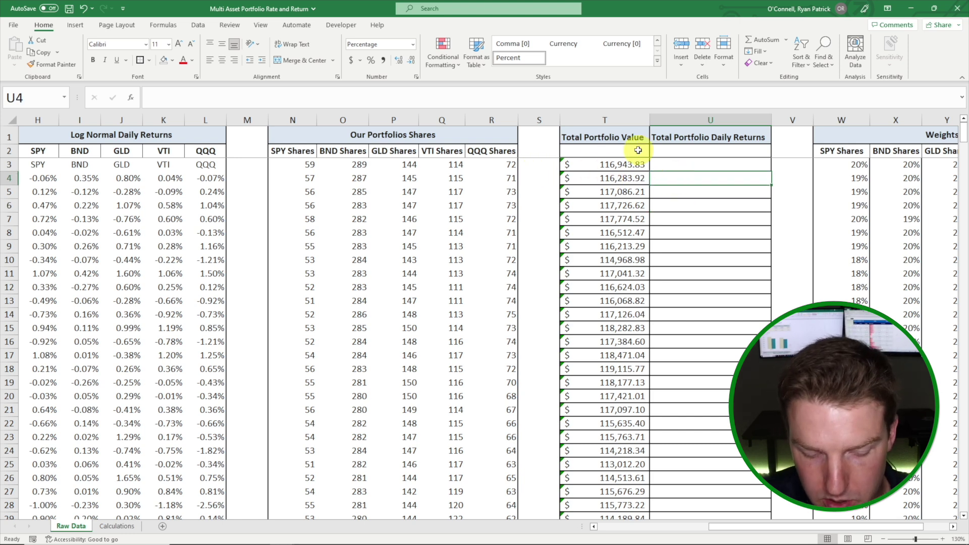
type("=ln(")
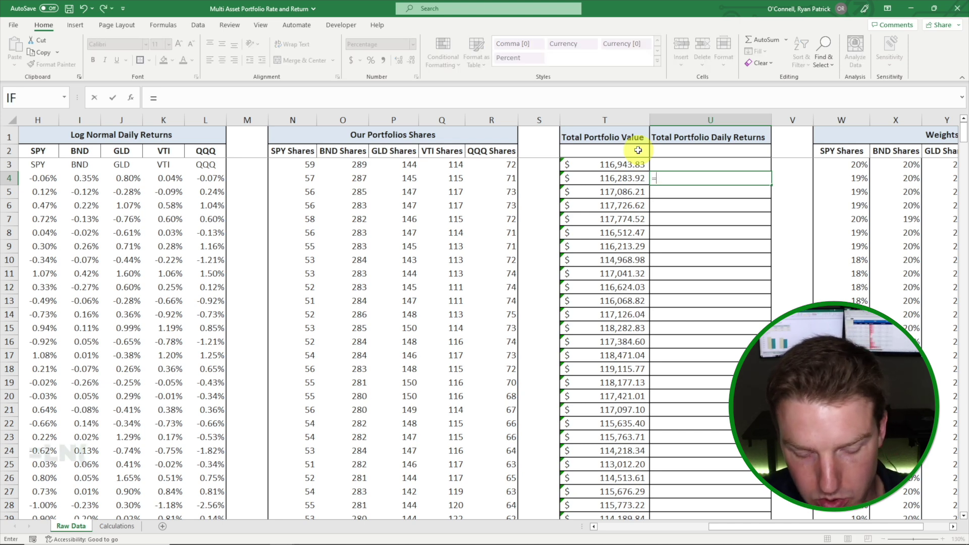
left_click(617, 179)
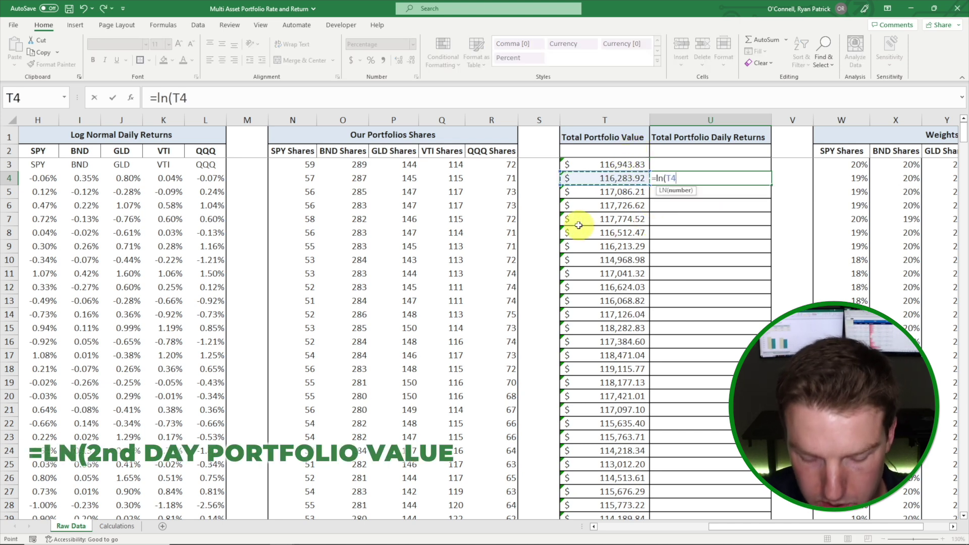
type("/")
left_click(632, 164)
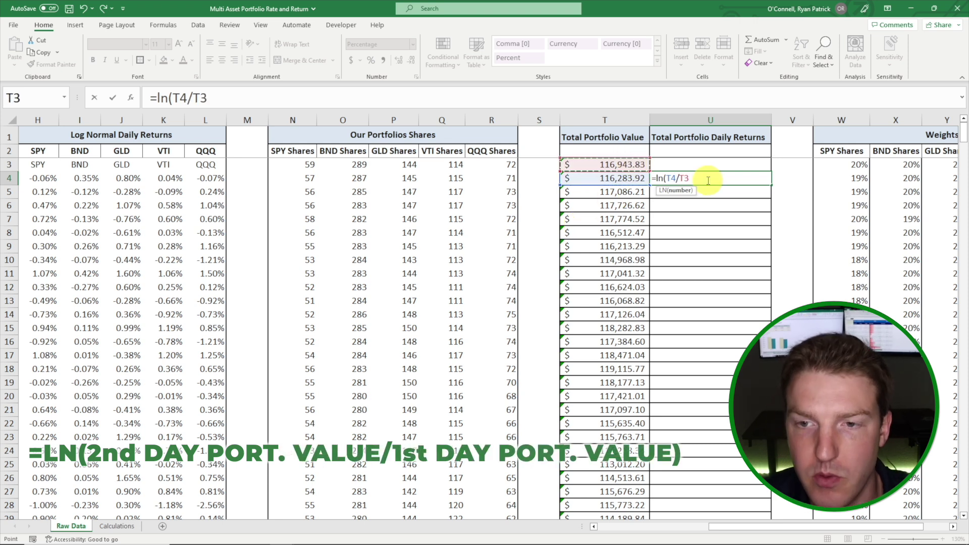
type(")")
key("Return")
- Copy the daily return formula from U4 down the Total Portfolio Daily Returns column to U505
left_click(707, 179)
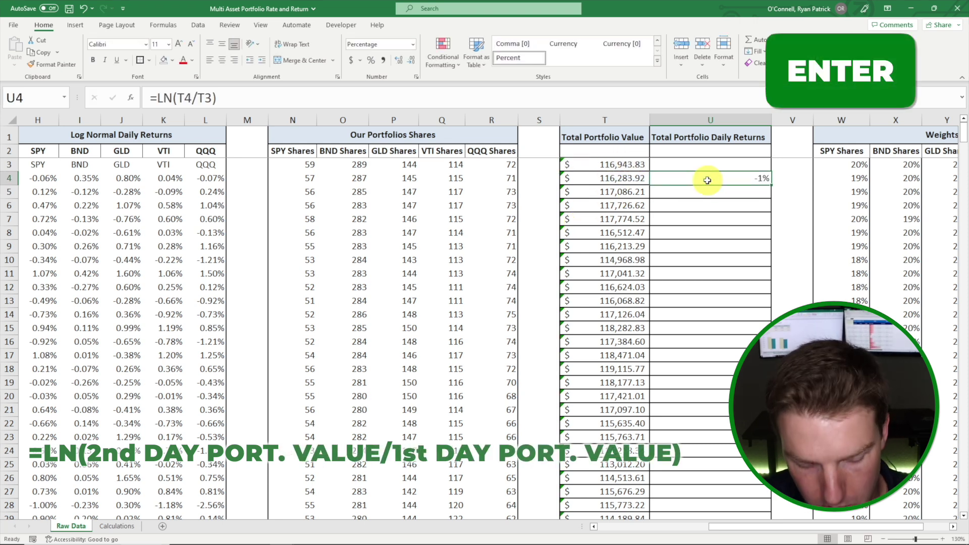
key("ctrl+Left")
key("ctrl+c")
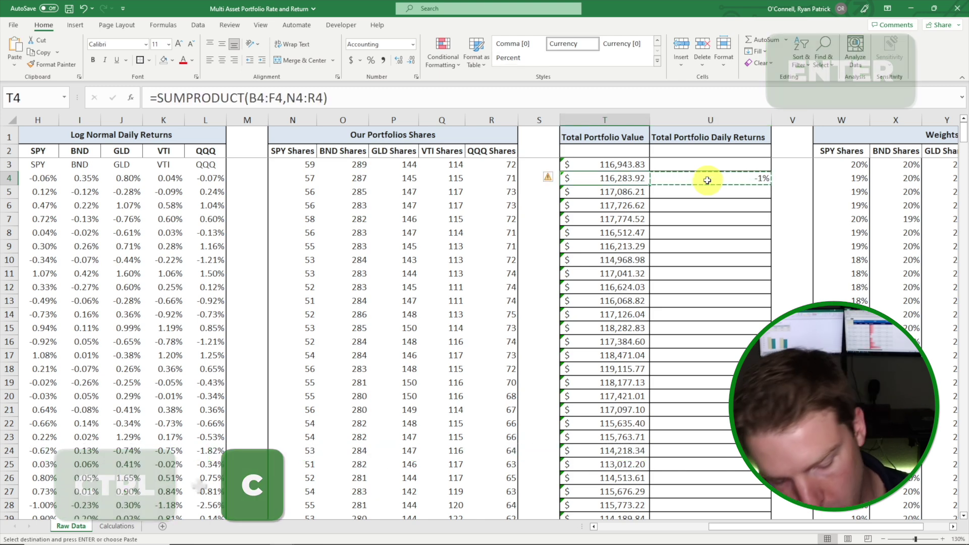
key("ctrl+Down")
key("Right")
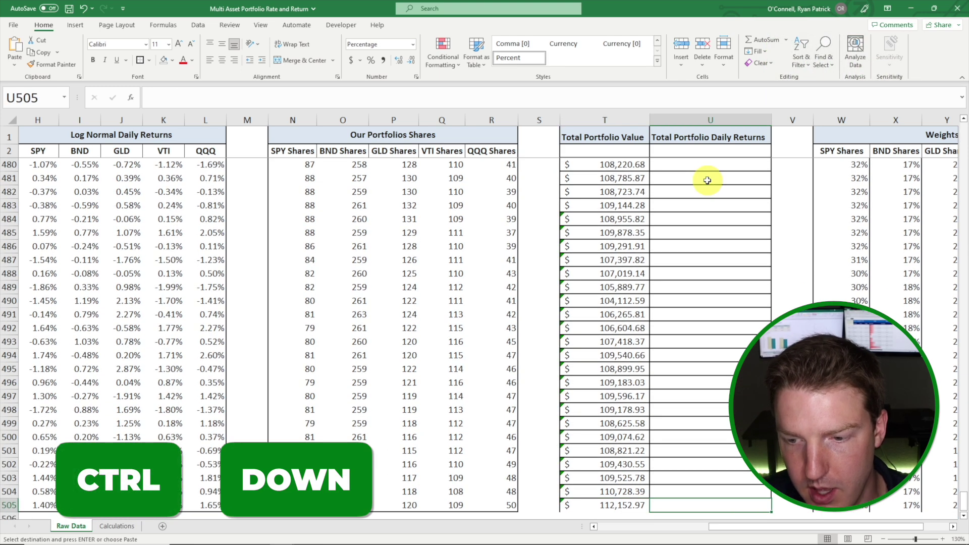
key("ctrl+shift+Up")
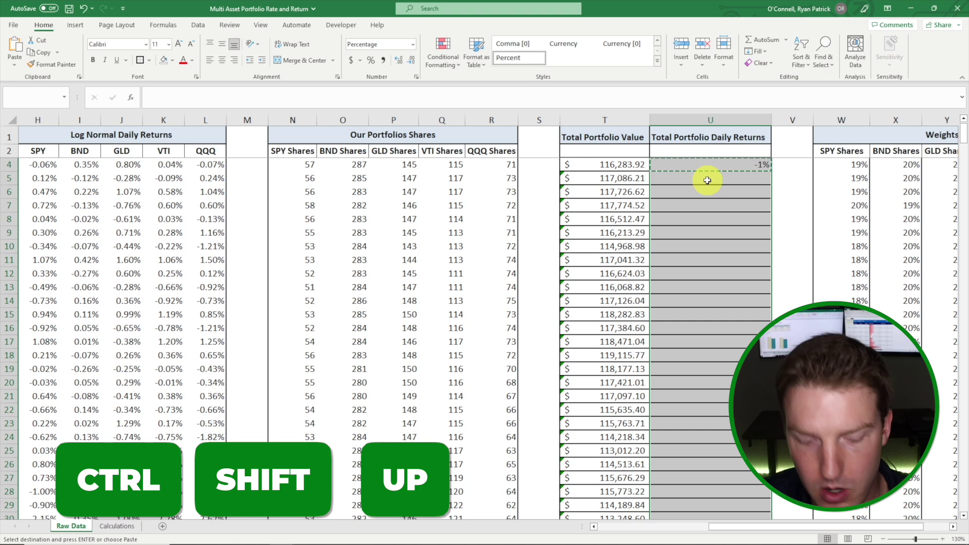
key("ctrl+v")
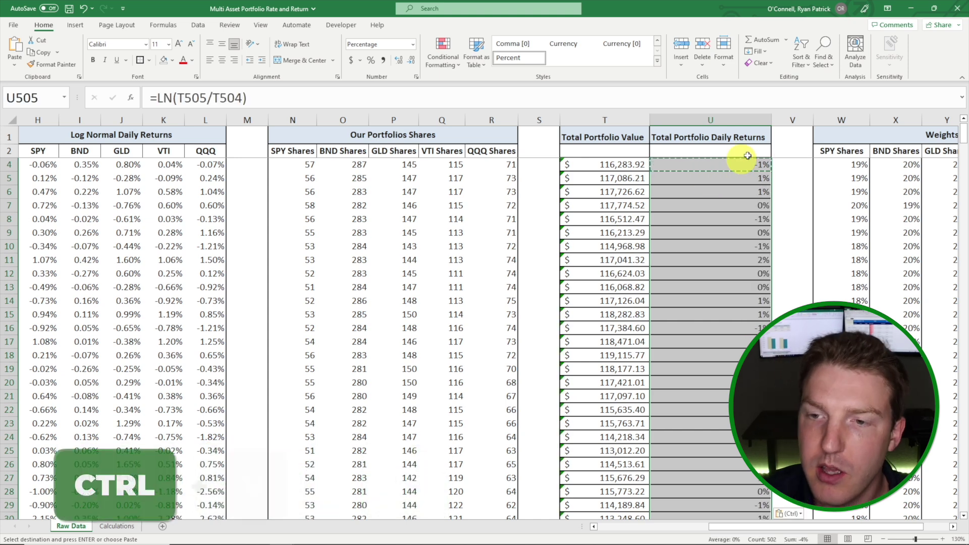
scroll(762, 186, "up", 1)
left_click(754, 179)
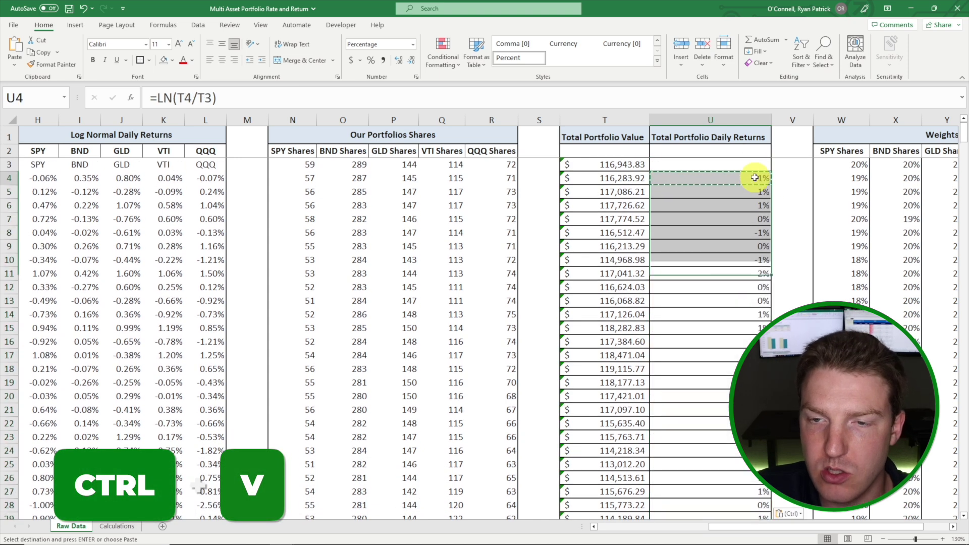
left_click(682, 137)
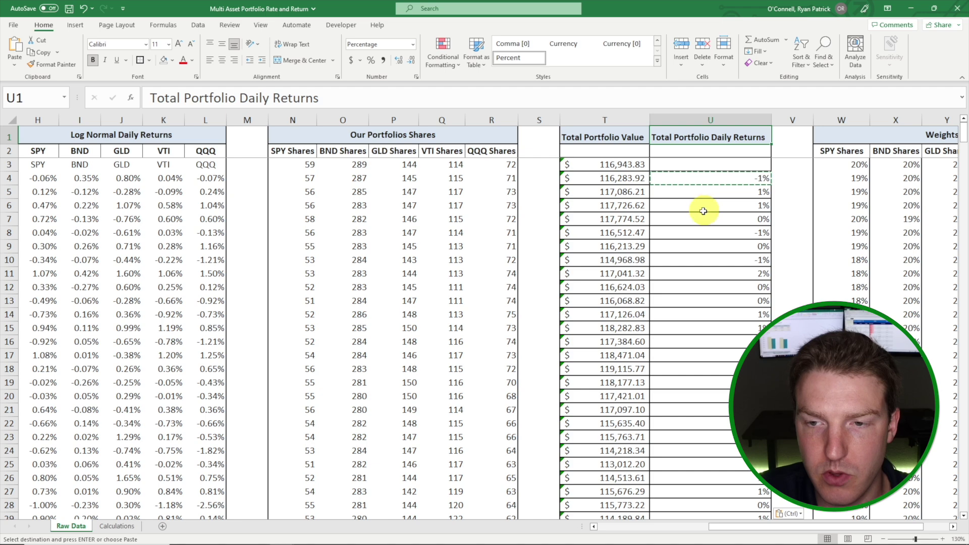
- On the Calculations sheet, reuse SPY's annual return formula from C3 unchanged in the Portfolio Summary's Annual Return cell C8
left_click(116, 526)
left_click(215, 171)
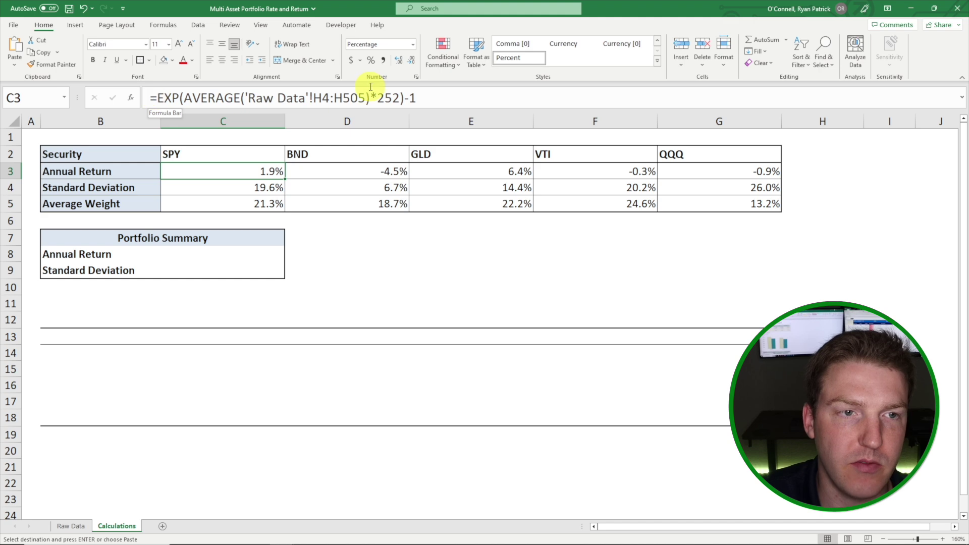
left_click(470, 96)
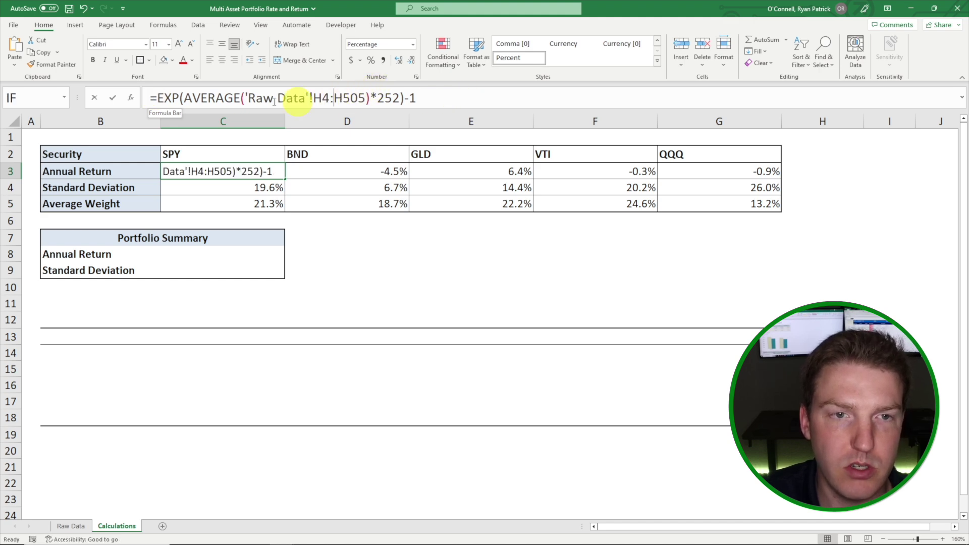
key("Escape")
key("Down")
key("Down")
key("Down")
key("Down")
key("Down")
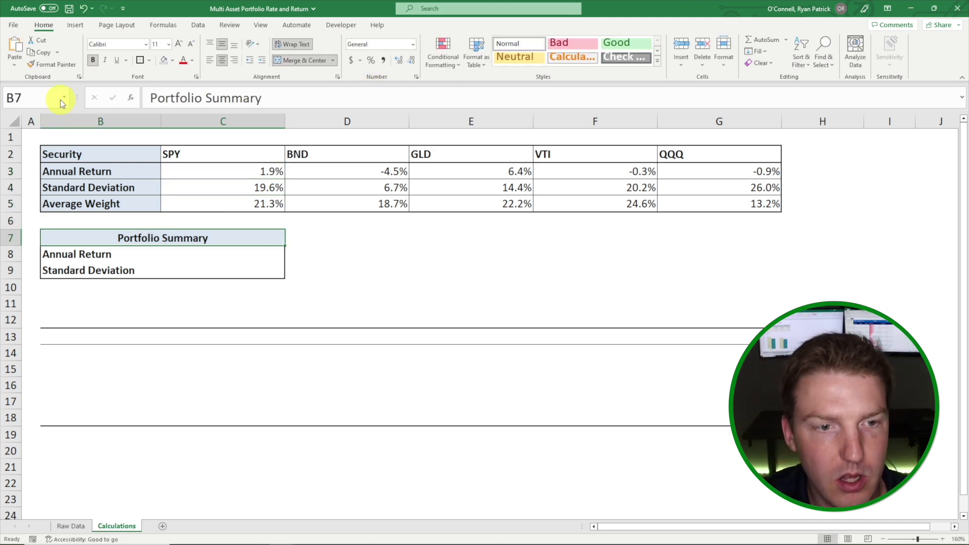
left_click(175, 101)
key("ctrl+v")
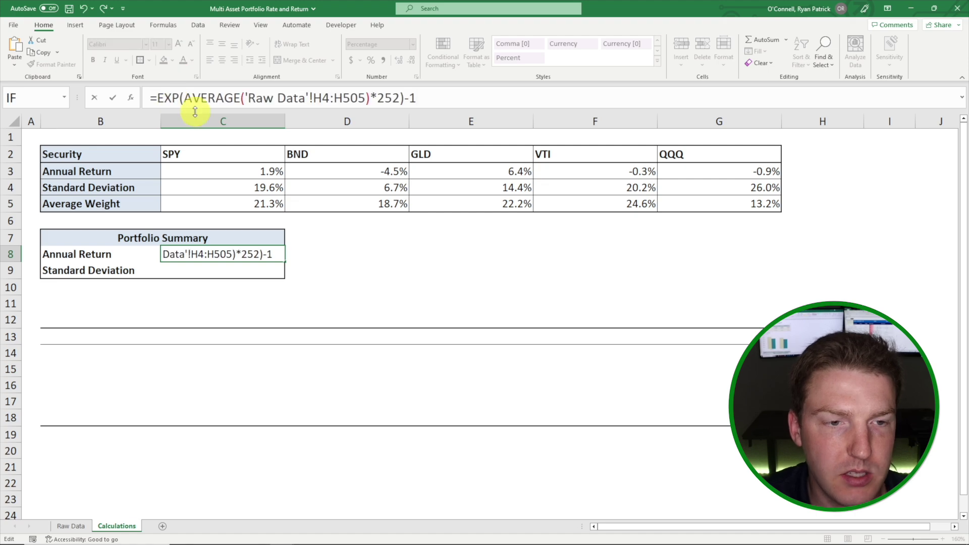
key("Return")
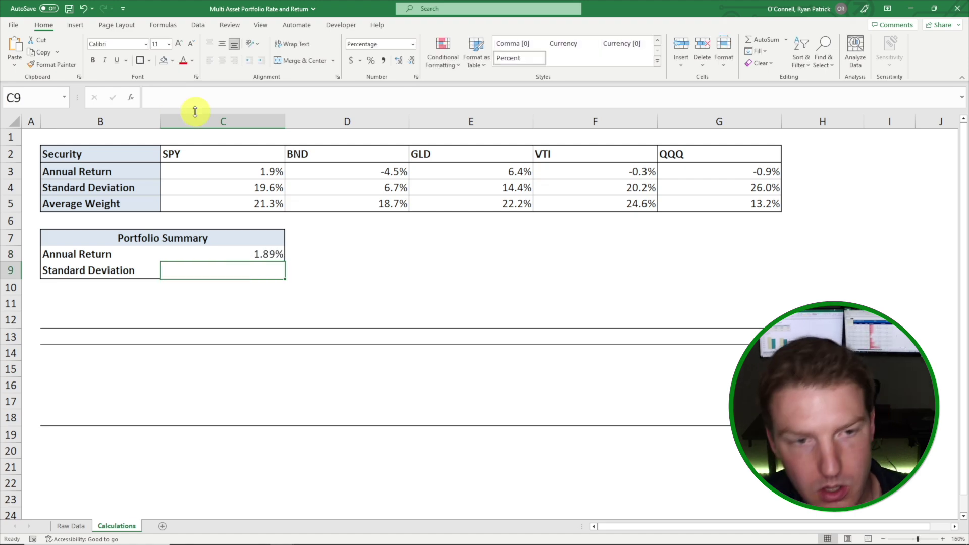
- Change the range in the portfolio's annual return formula in C8 to the total portfolio daily returns, 'Raw Data'!U4:U505
left_click(71, 526)
left_click(119, 526)
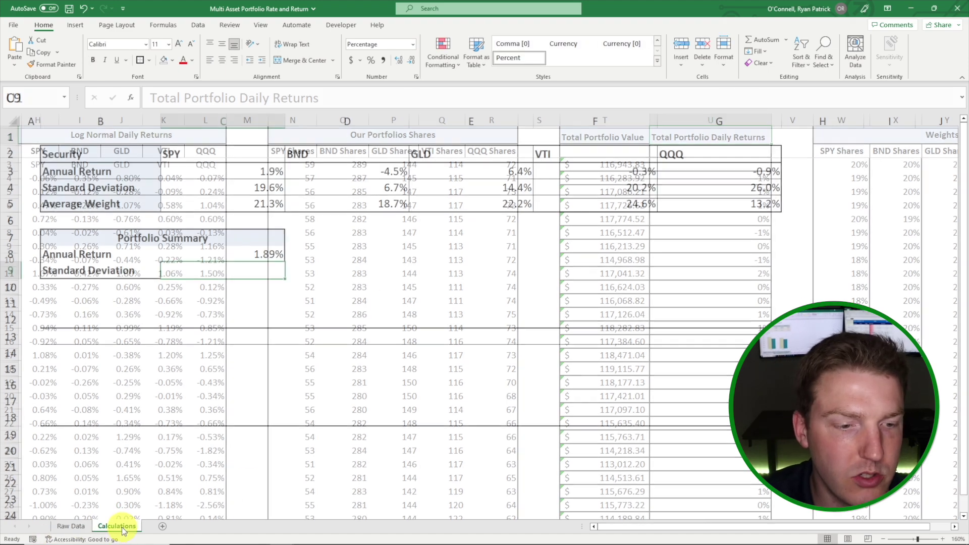
left_click(235, 249)
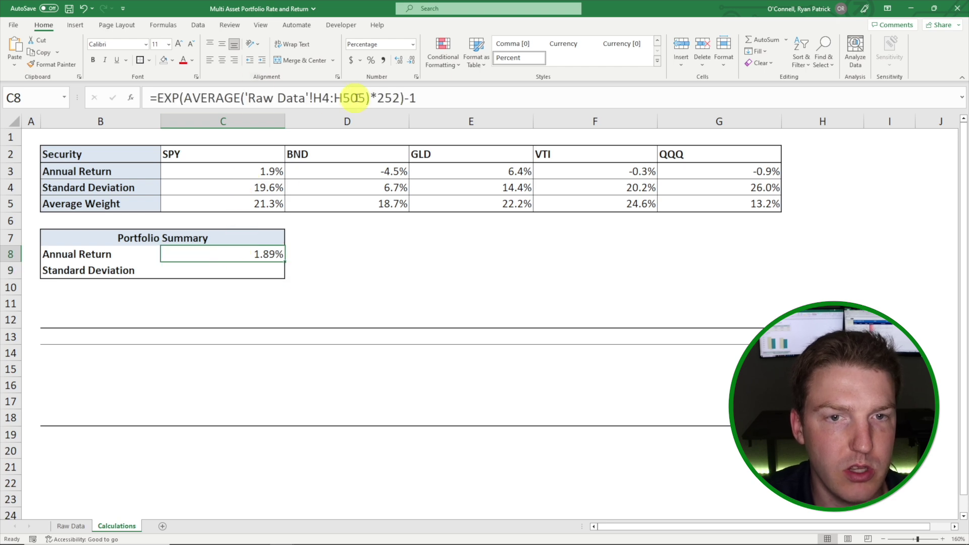
left_click(320, 99)
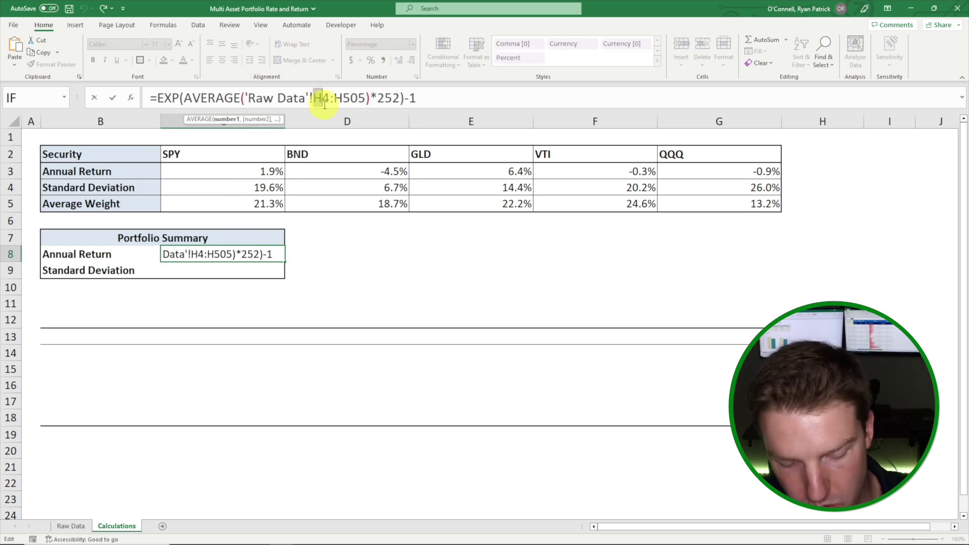
type("u")
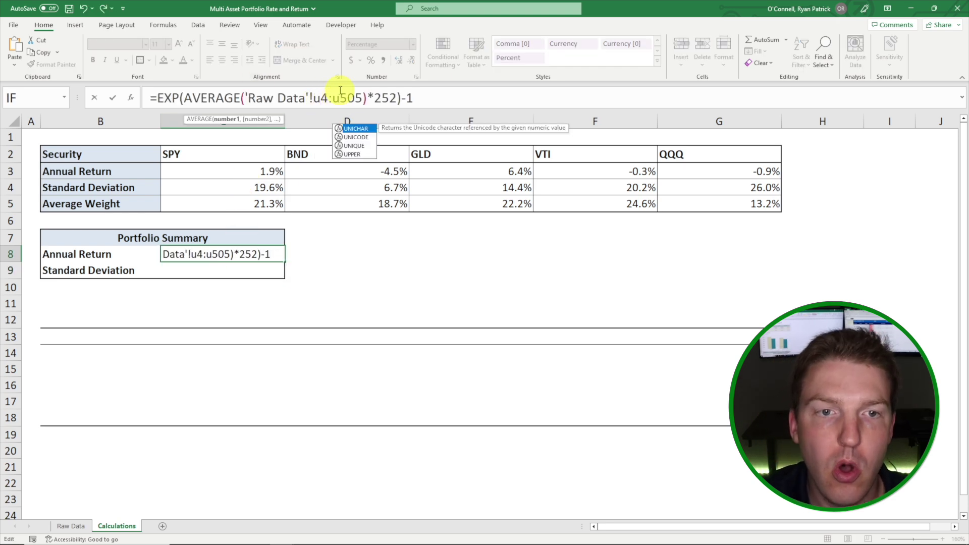
key("Return")
left_click(303, 286)
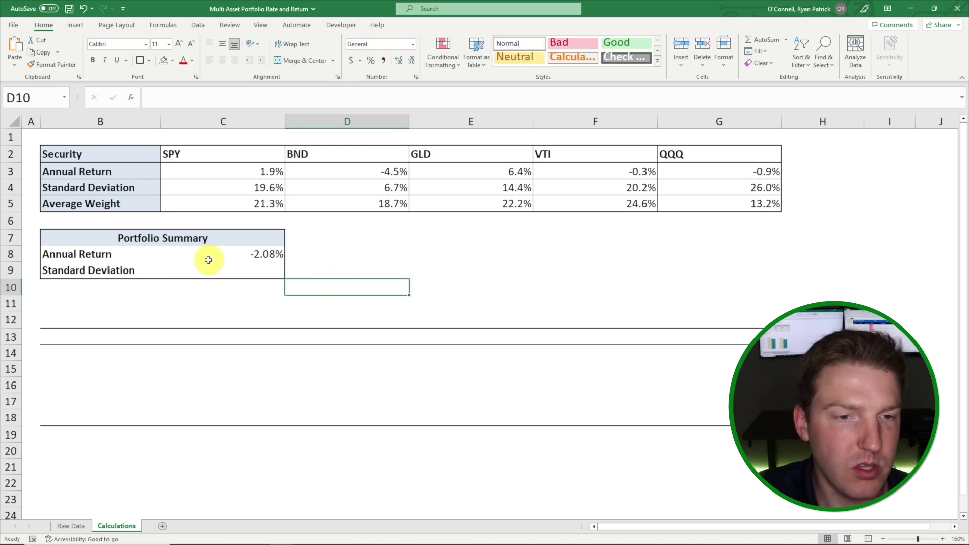
left_click(238, 255)
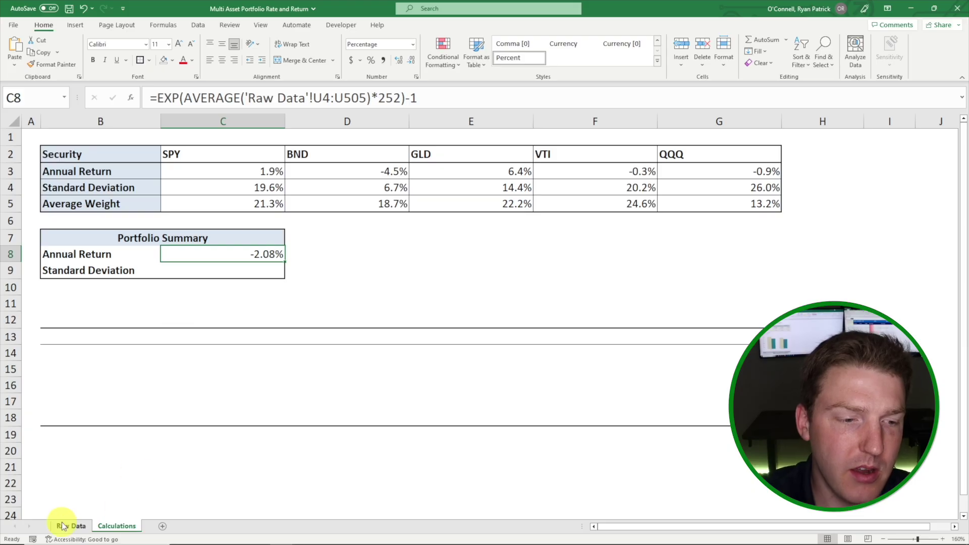
- Examine the headers and ticker labels above the Log Normal Daily Returns on the Raw Data sheet, and return to Calculations
left_click(70, 526)
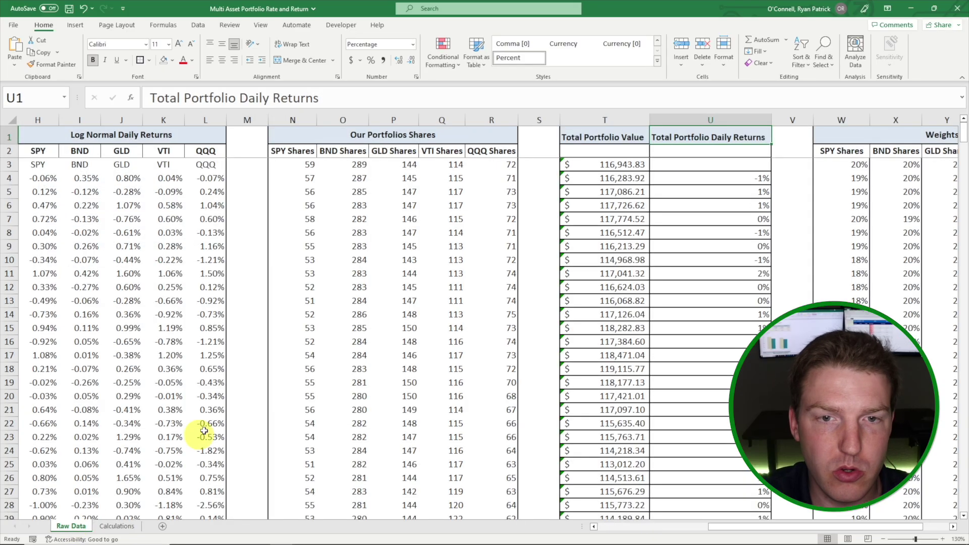
left_click(121, 151)
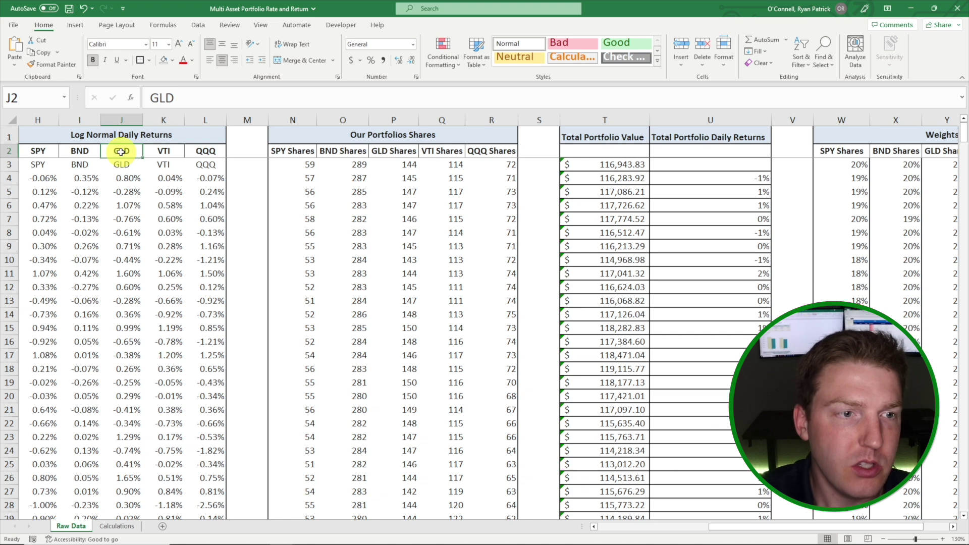
key("Left")
key("Left")
key("Left")
key("Left")
key("Left")
key("Left")
key("Left")
key("Left")
key("Left")
left_click(600, 173)
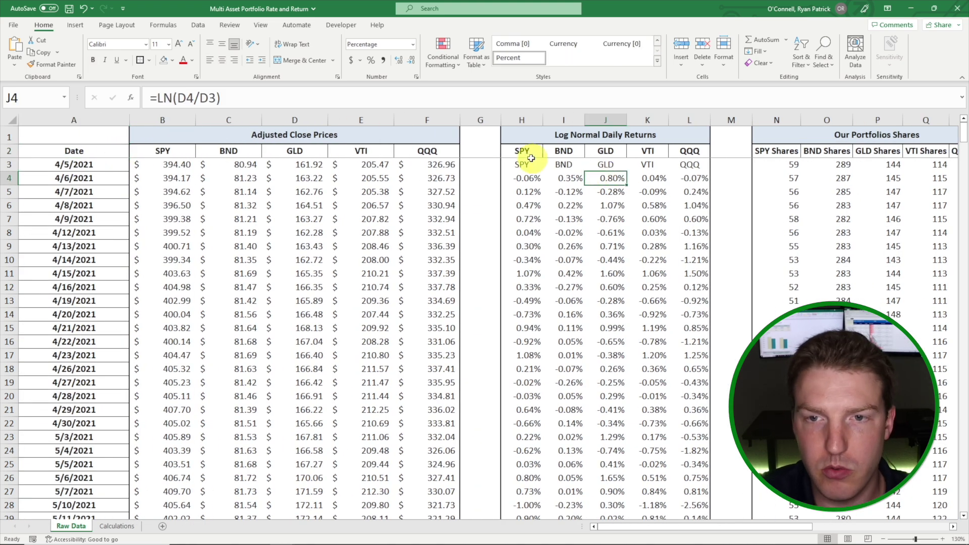
left_click_drag(519, 149, 688, 149)
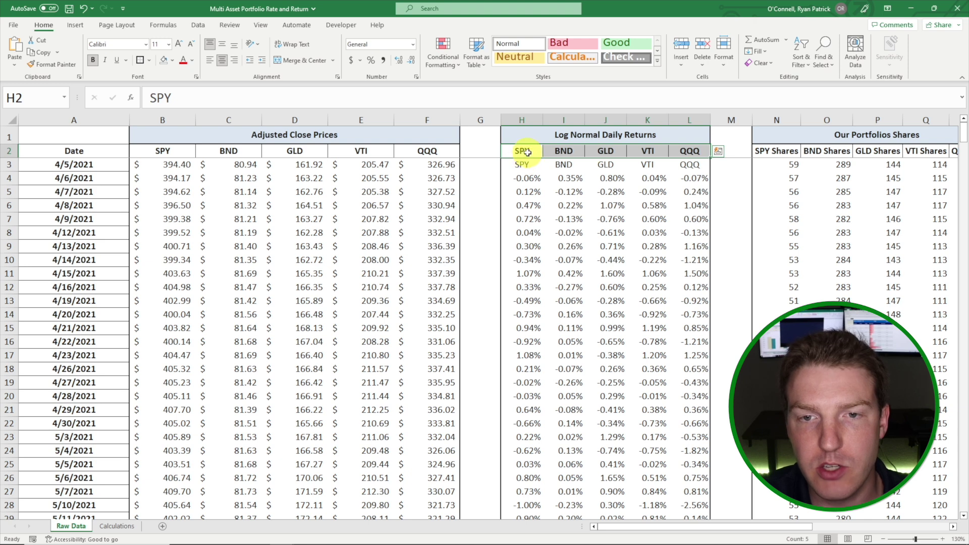
left_click_drag(522, 165, 688, 164)
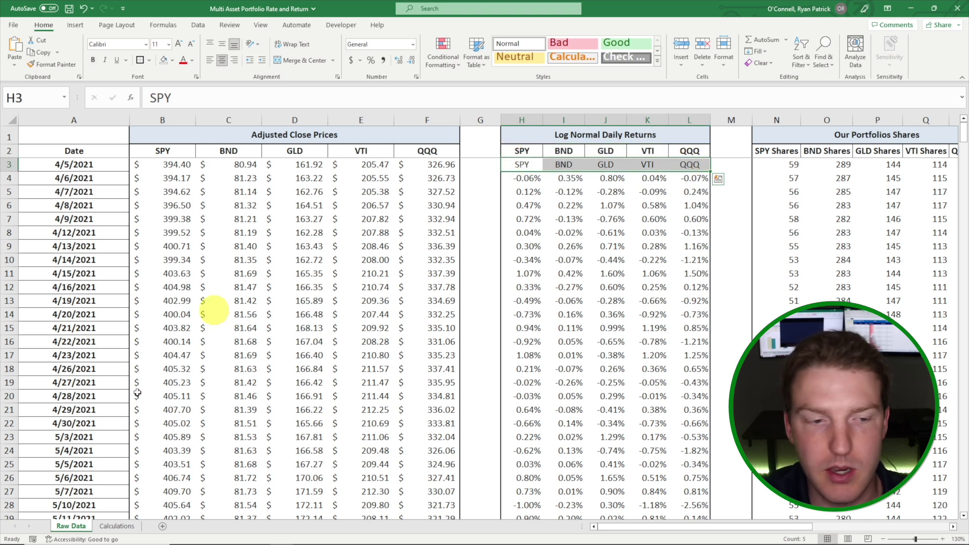
left_click(114, 526)
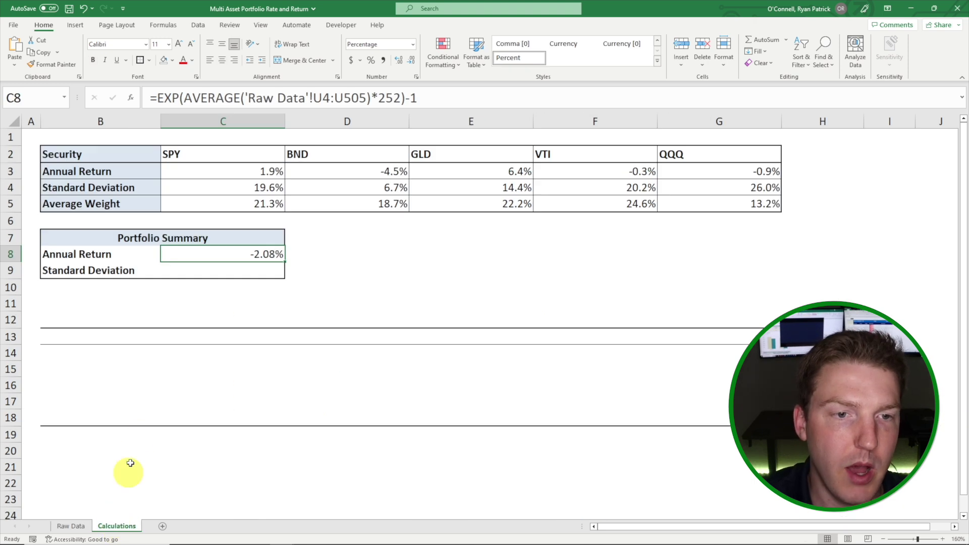
- Check in the Excel add-ins manager that the Analysis ToolPak is enabled, and accept the add-in selection
left_click(273, 299)
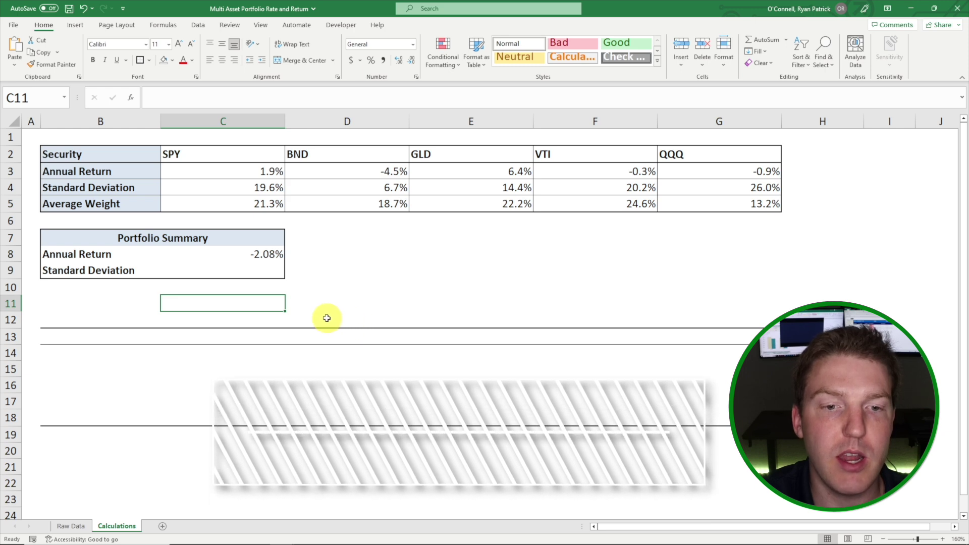
left_click(119, 314)
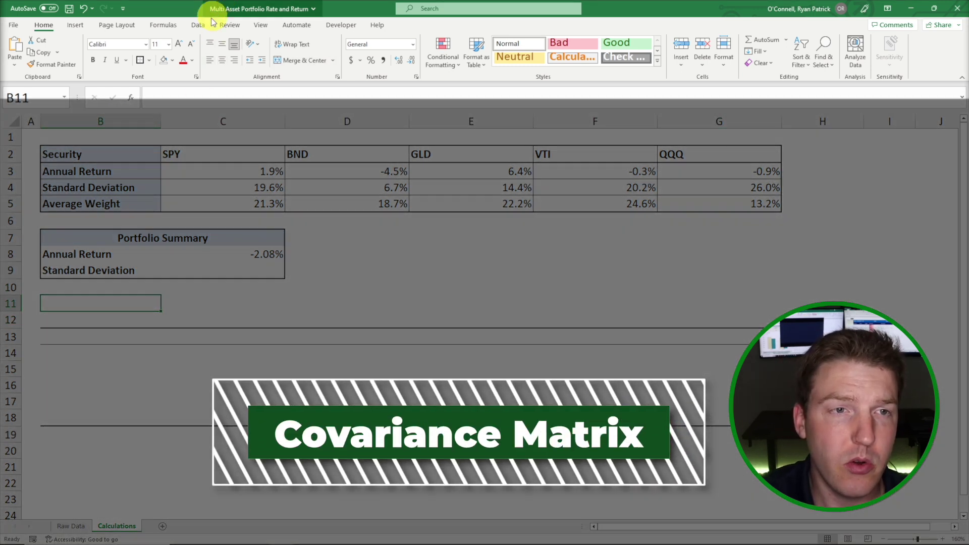
left_click(197, 25)
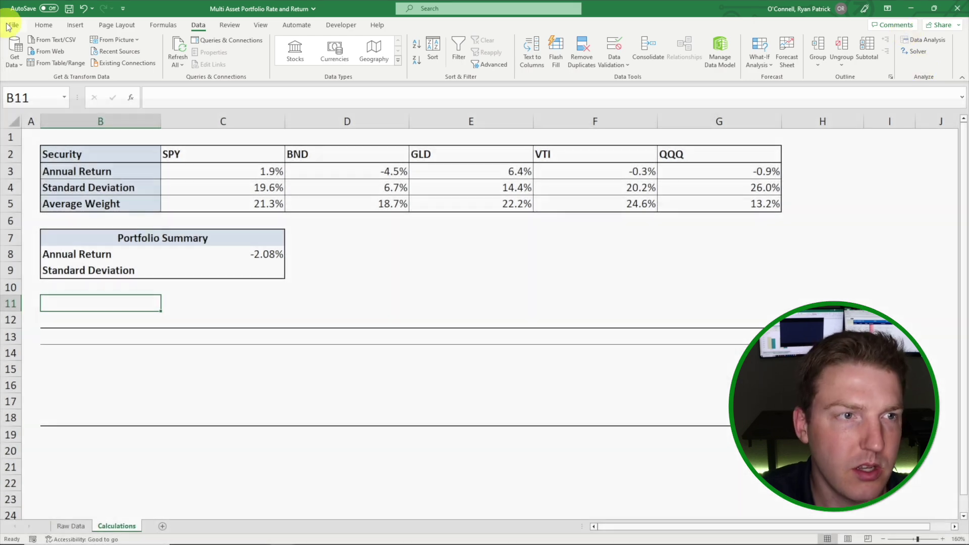
left_click(13, 25)
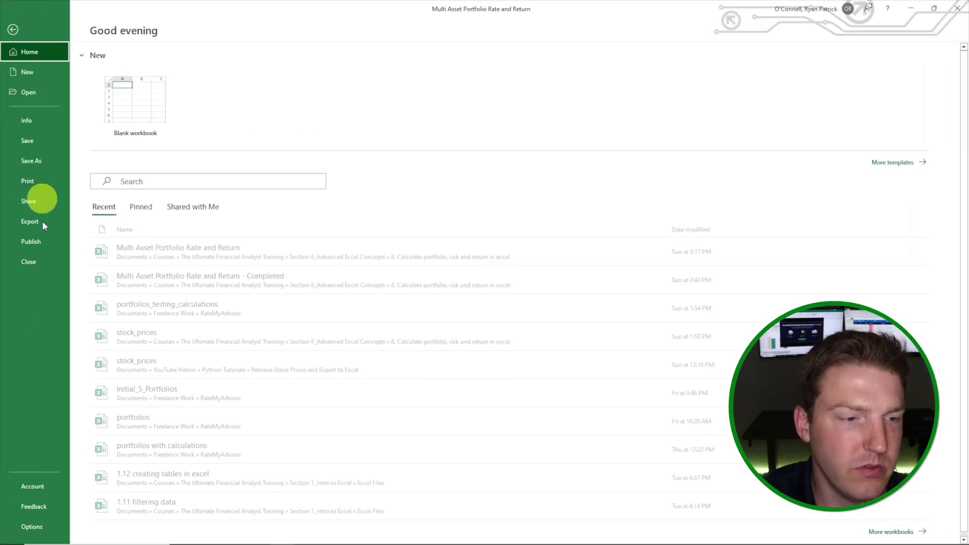
left_click(32, 526)
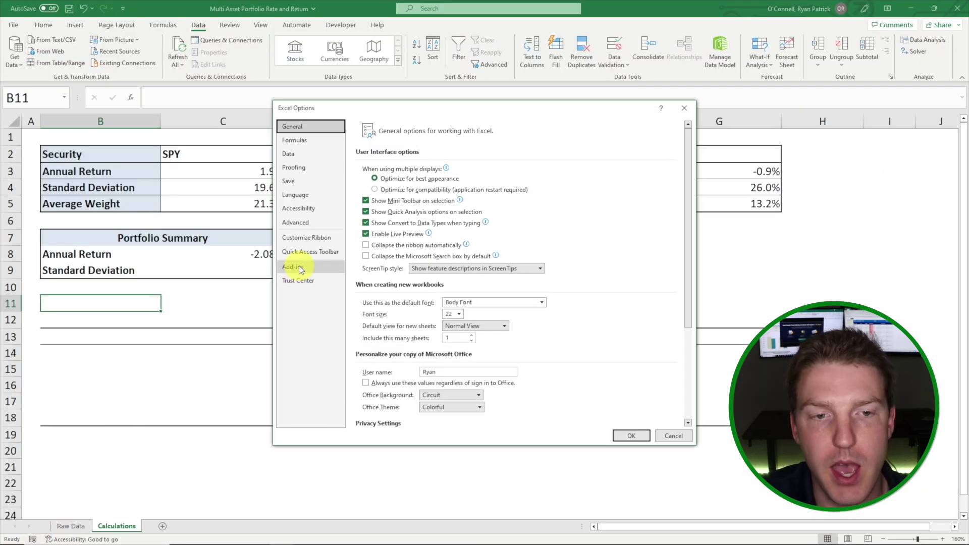
left_click(302, 264)
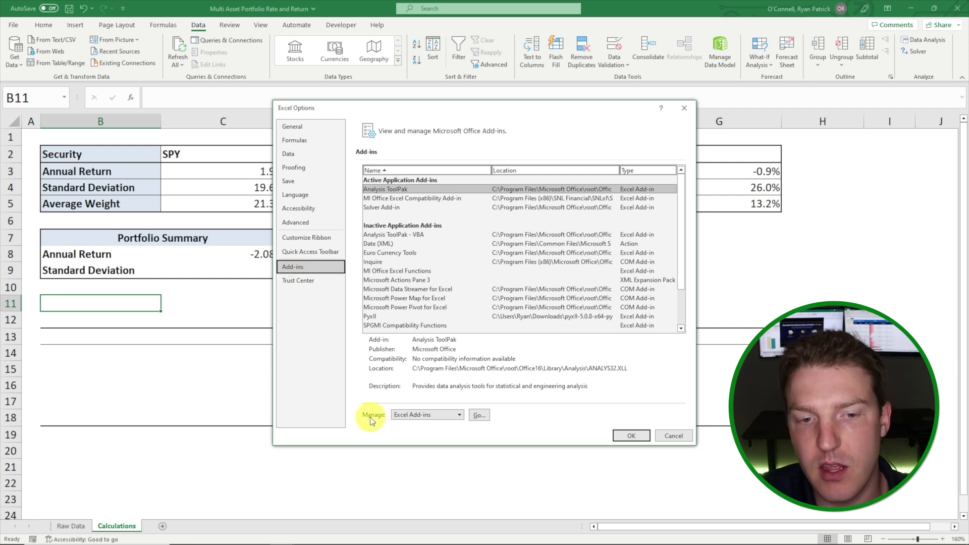
left_click(479, 416)
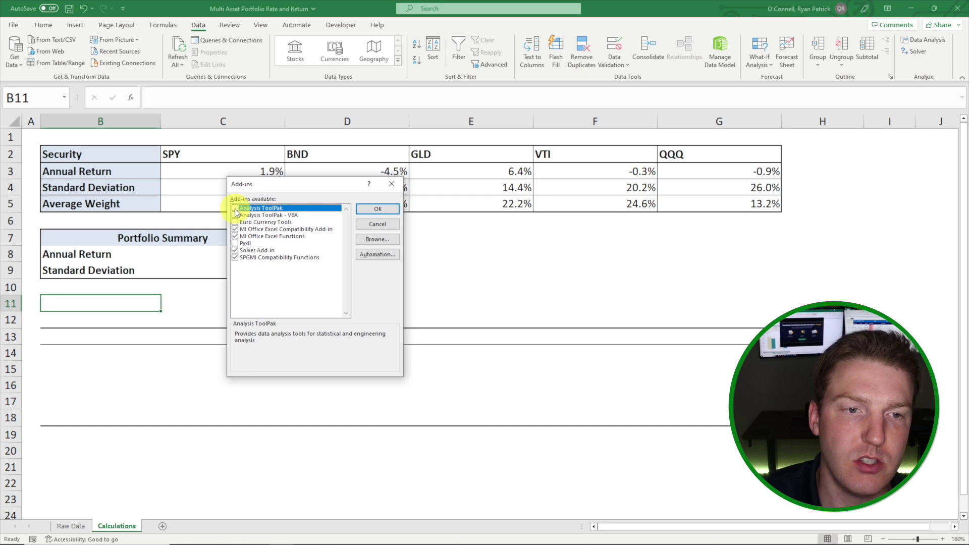
left_click(377, 208)
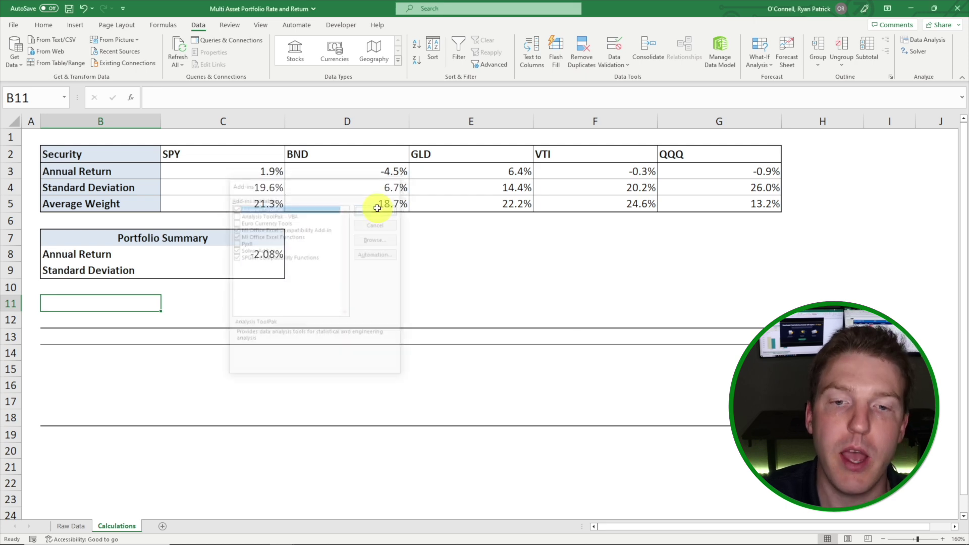
- Start the Covariance data analysis tool from B13 and set its input range to the labelled log normal daily returns, 'Raw Data'!H3:L505
left_click(55, 334)
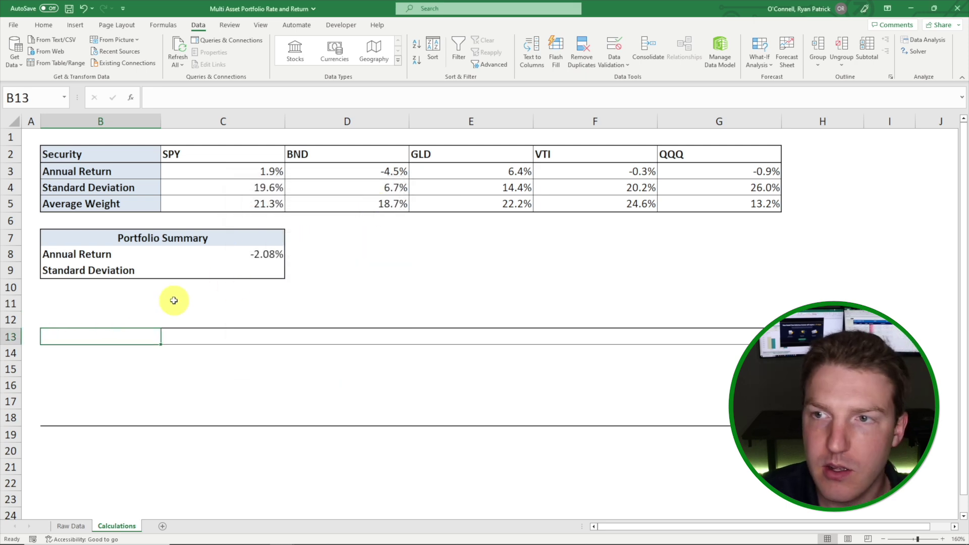
left_click(917, 40)
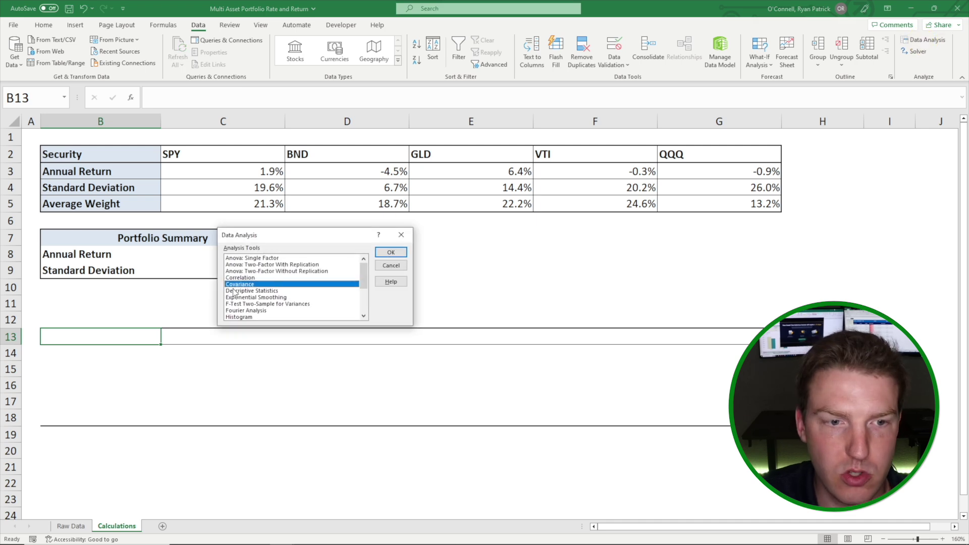
left_click(390, 252)
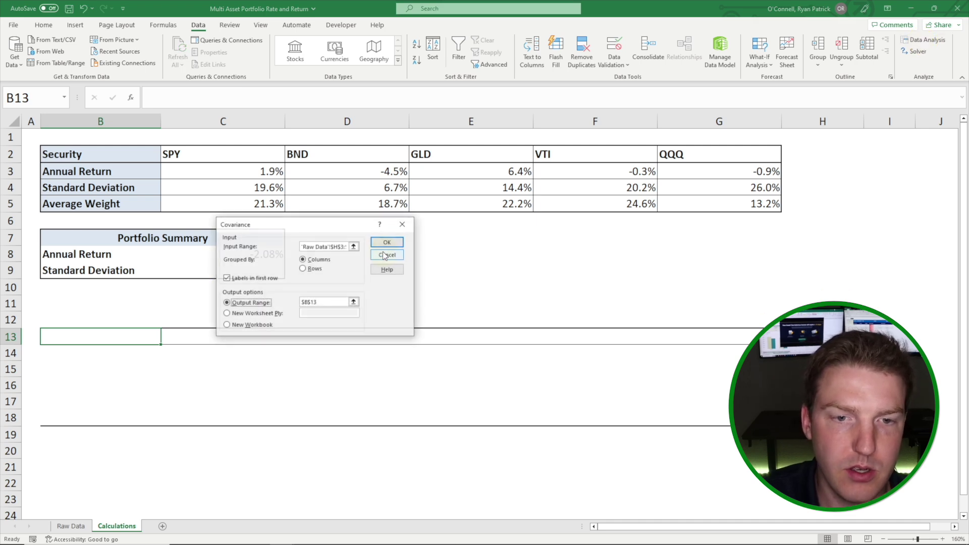
left_click(303, 246)
key("ctrl+a")
key("BackSpace")
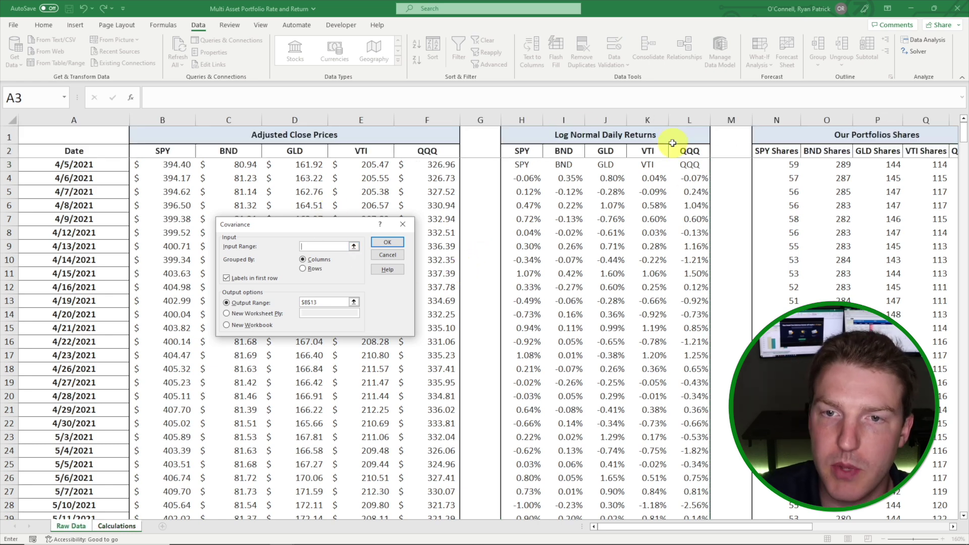
left_click_drag(522, 164, 699, 204)
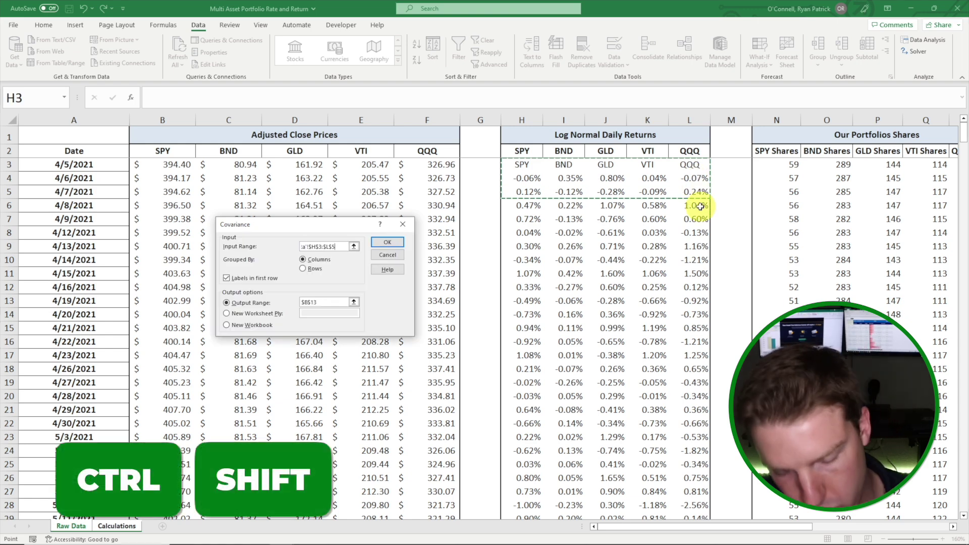
key("ctrl+shift+Down")
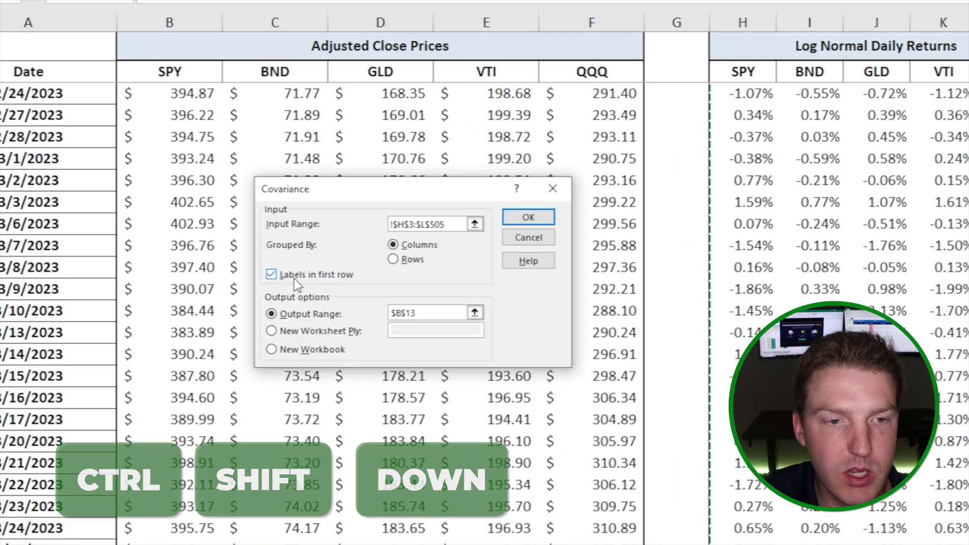
- Generate the covariance matrix grouped by columns, with labels in the first row and output at B13 on the Calculations sheet
left_click(226, 278)
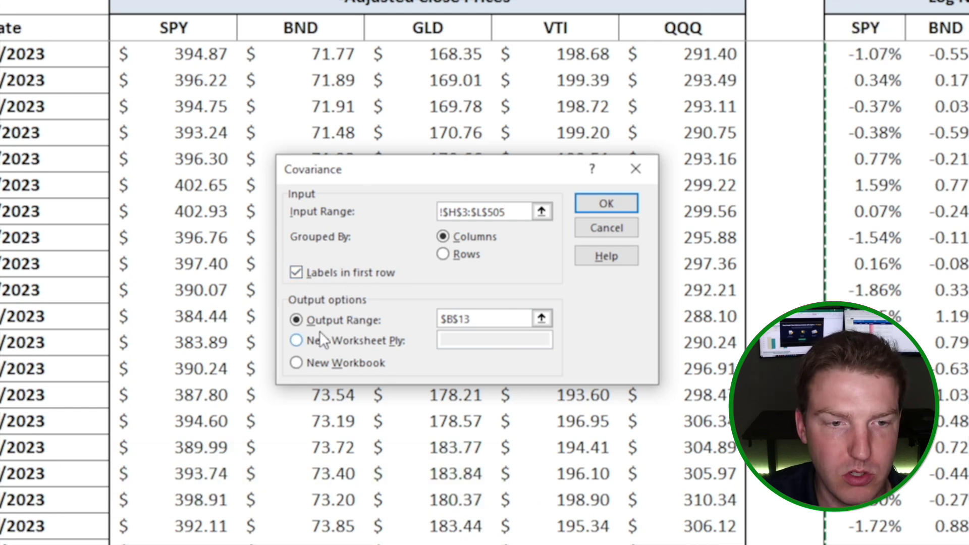
left_click(492, 318)
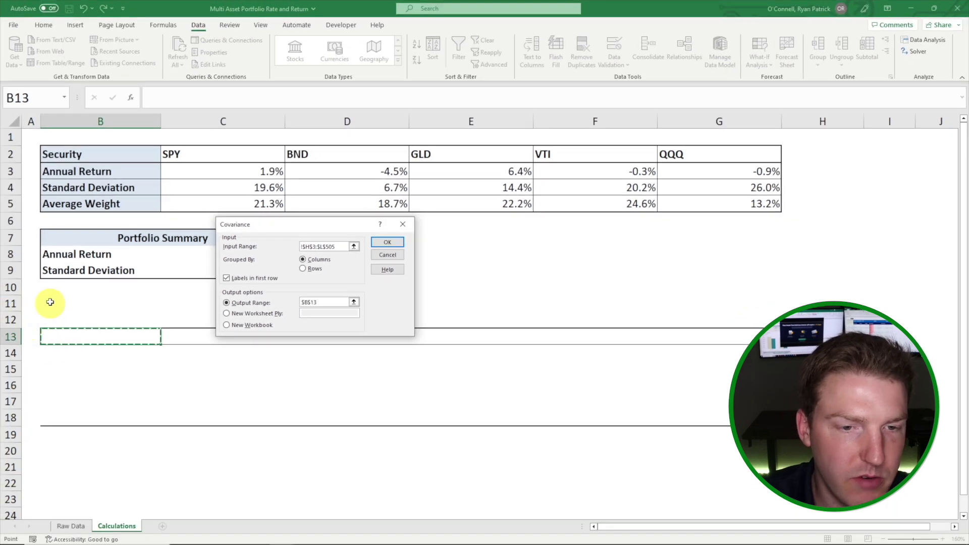
left_click(388, 244)
- Examine the covariance matrix's SPY column, matching the SPY, BND and GLD rows to the column header
left_click(215, 352)
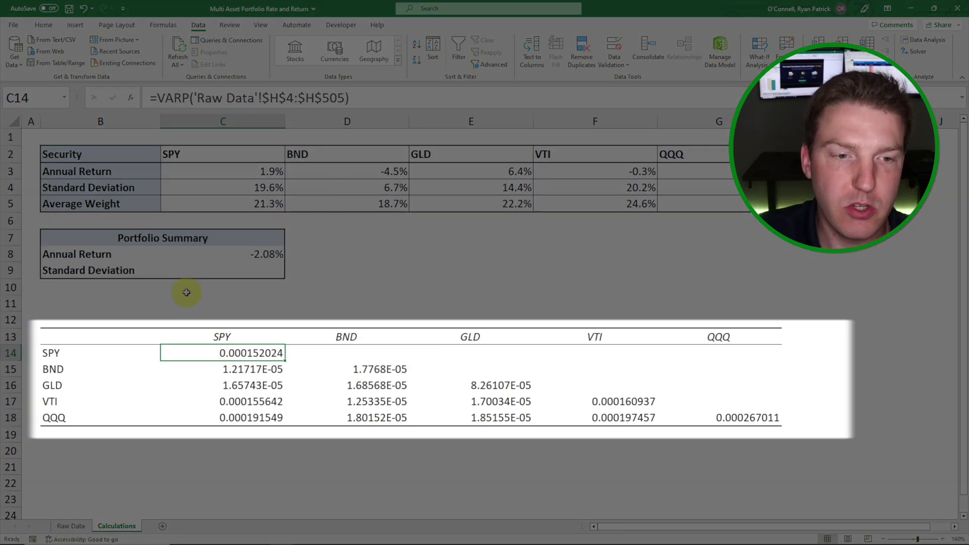
left_click(225, 337)
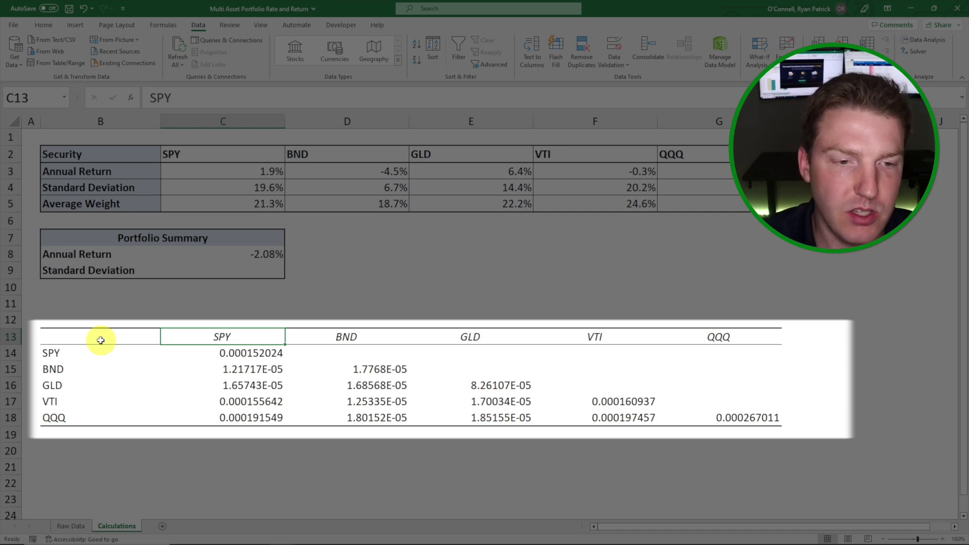
left_click(243, 369)
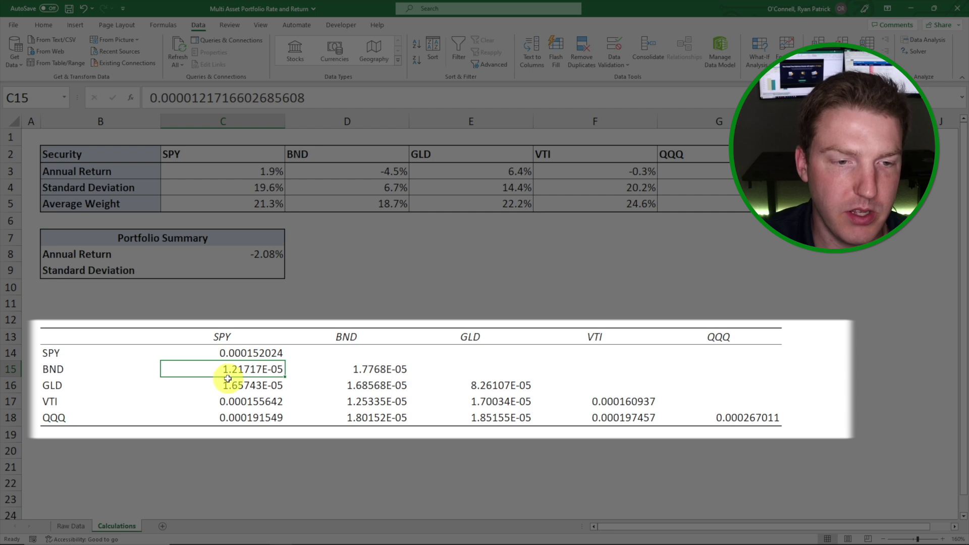
left_click(108, 371)
left_click(217, 336)
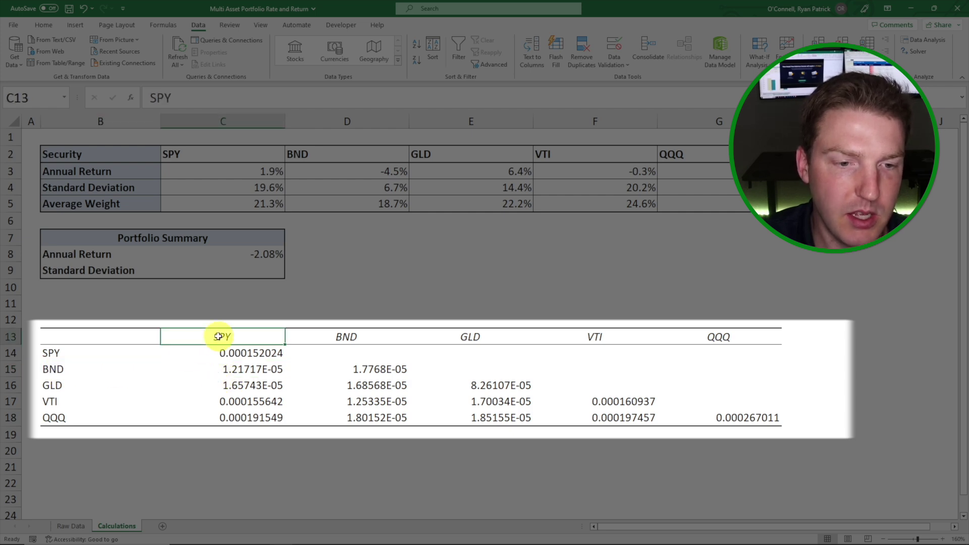
left_click(220, 388)
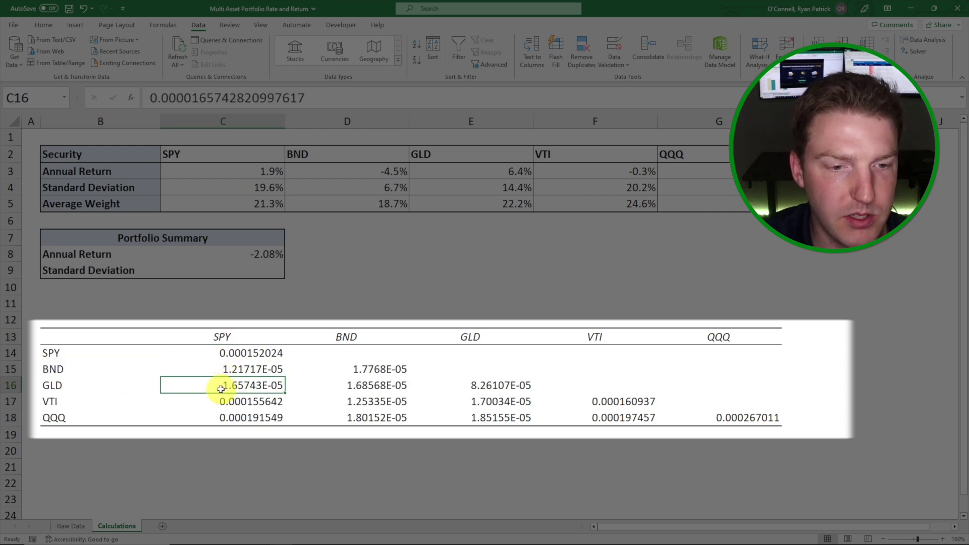
left_click(74, 390)
left_click(226, 341)
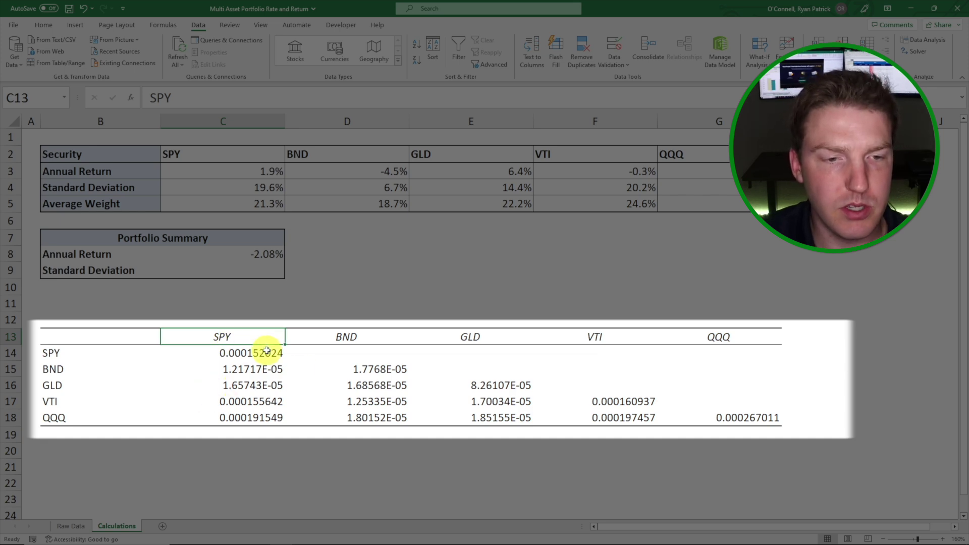
- Compare the blank SPY row cells D14:G14 and their column tickers with the matching covariances in the SPY column
left_click_drag(346, 352, 732, 351)
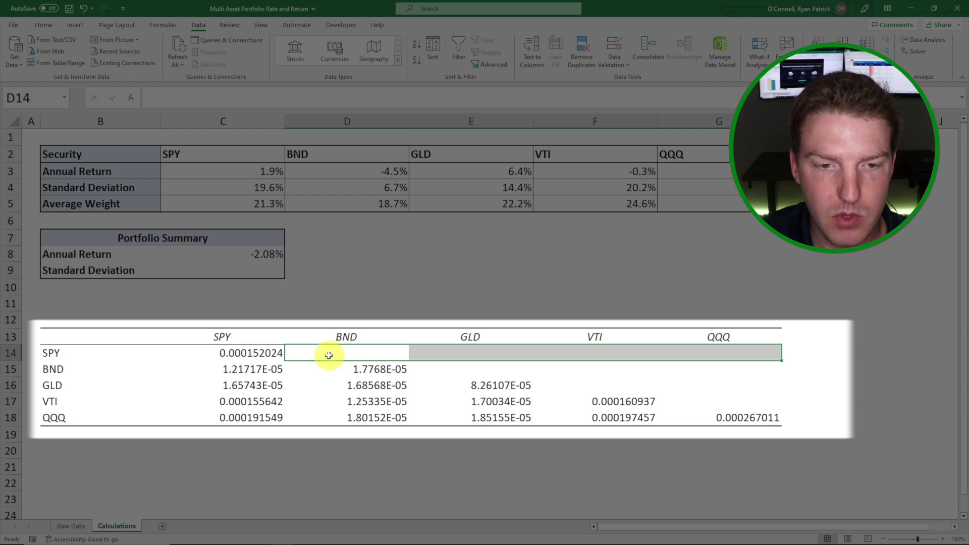
left_click(334, 338)
left_click(72, 351)
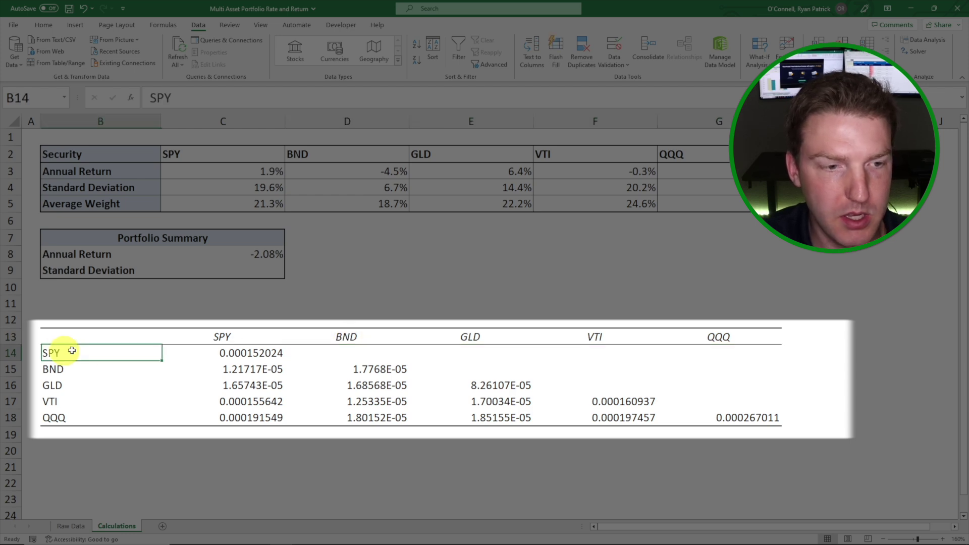
left_click(493, 333)
left_click(65, 353)
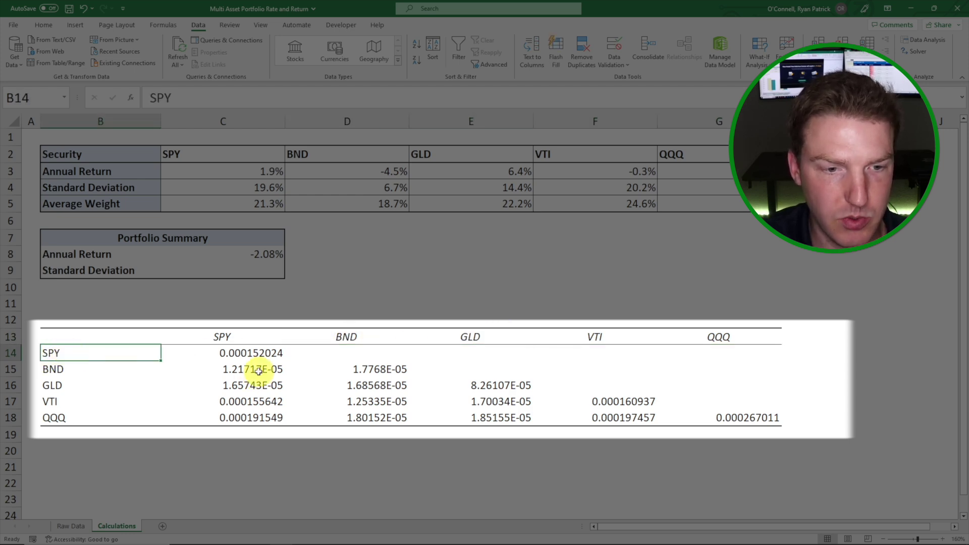
left_click_drag(255, 371, 268, 383)
left_click(301, 351)
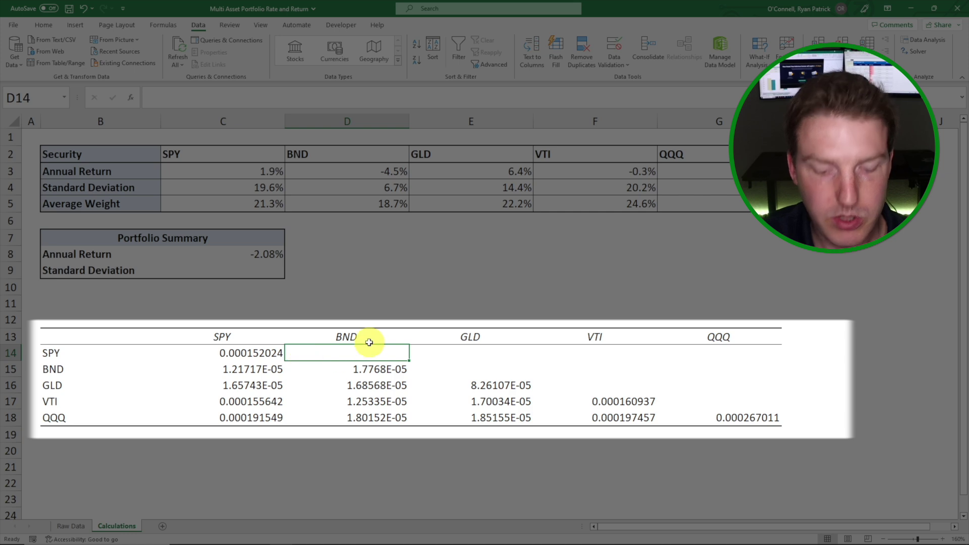
left_click_drag(374, 348, 772, 346)
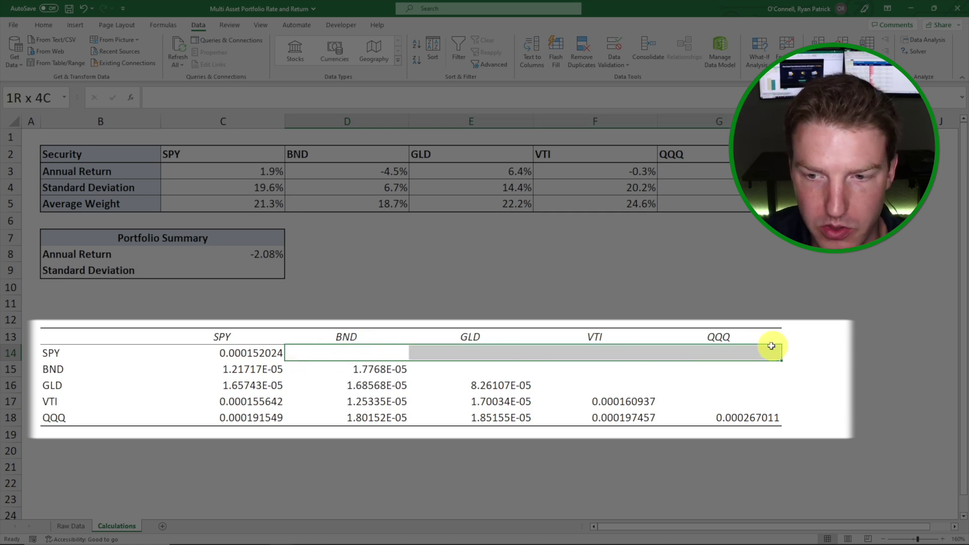
left_click(341, 352)
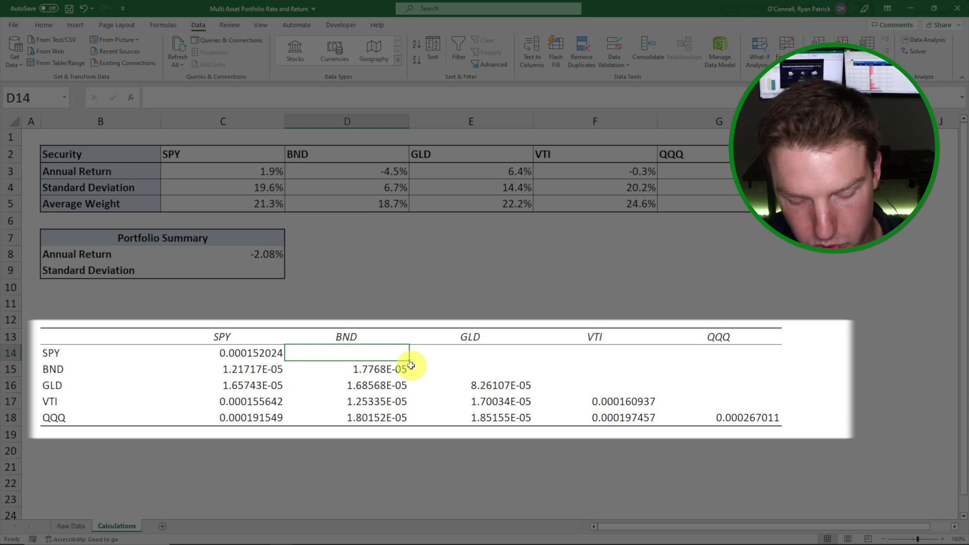
type("=tr")
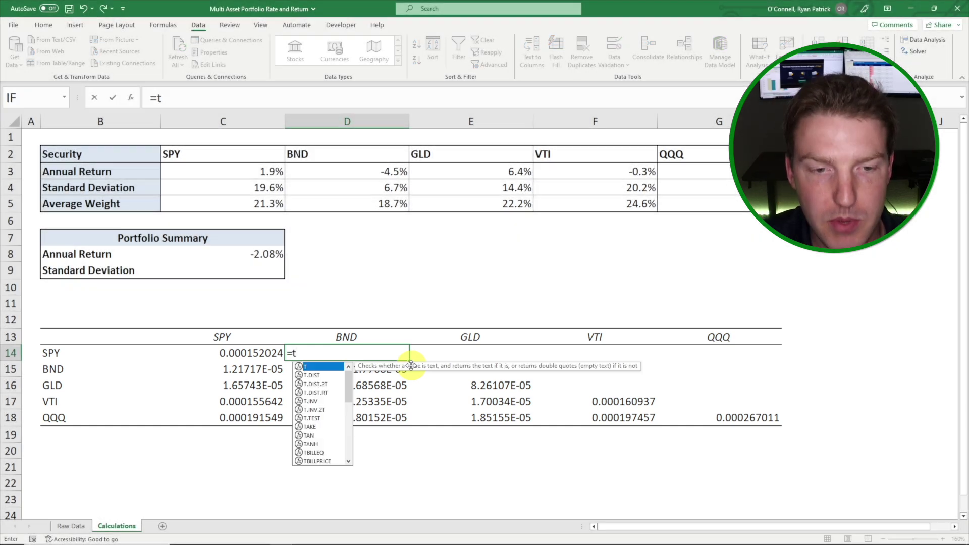
key("Escape")
key("Escape")
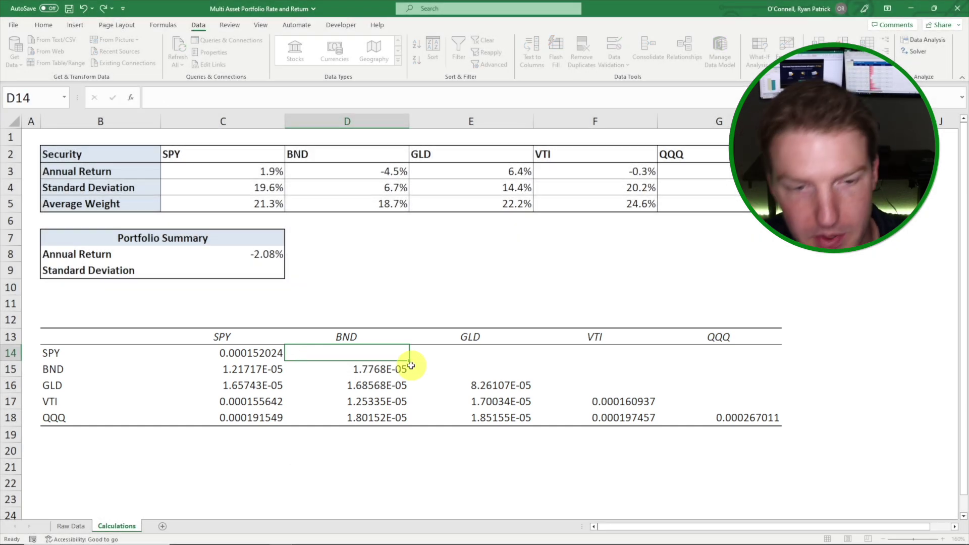
- Fill D14:G14 in the SPY row of the covariance matrix with the array formula =TRANSPOSE(C15:C18)
left_click_drag(368, 351, 735, 352)
type("=trans")
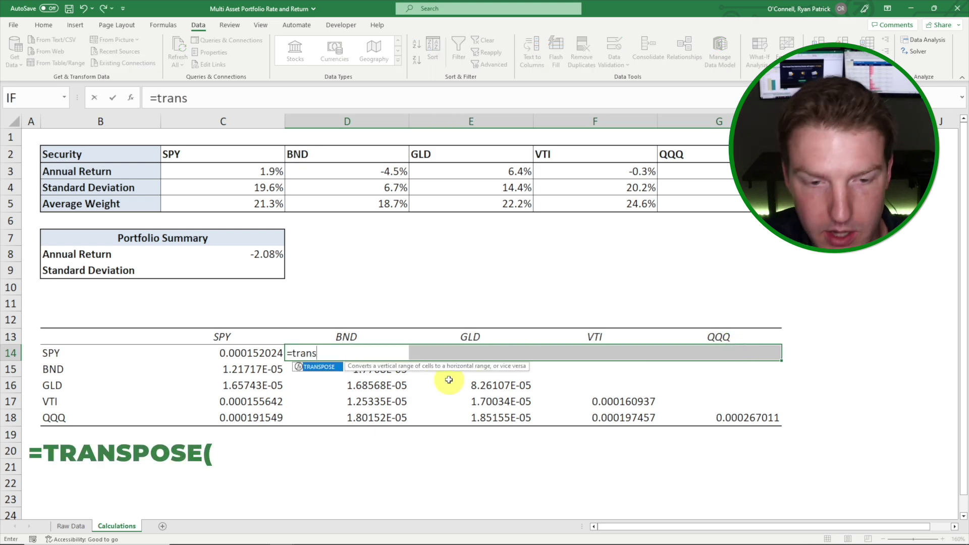
key("Tab")
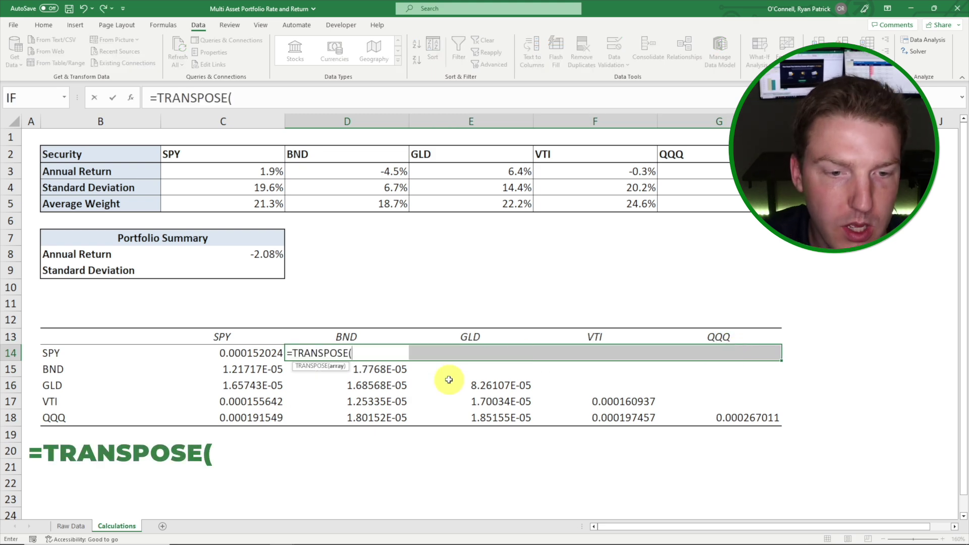
left_click_drag(253, 372, 252, 414)
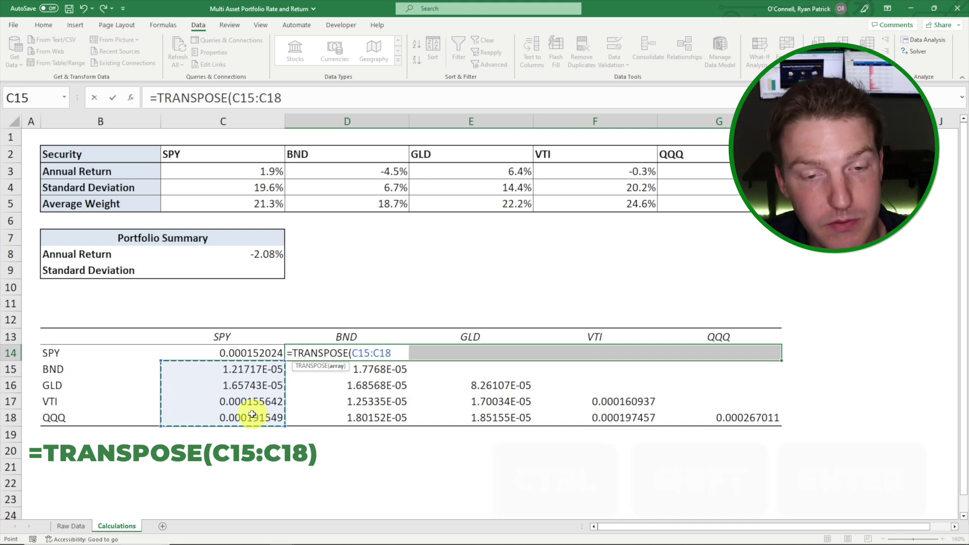
key("ctrl+shift+Return")
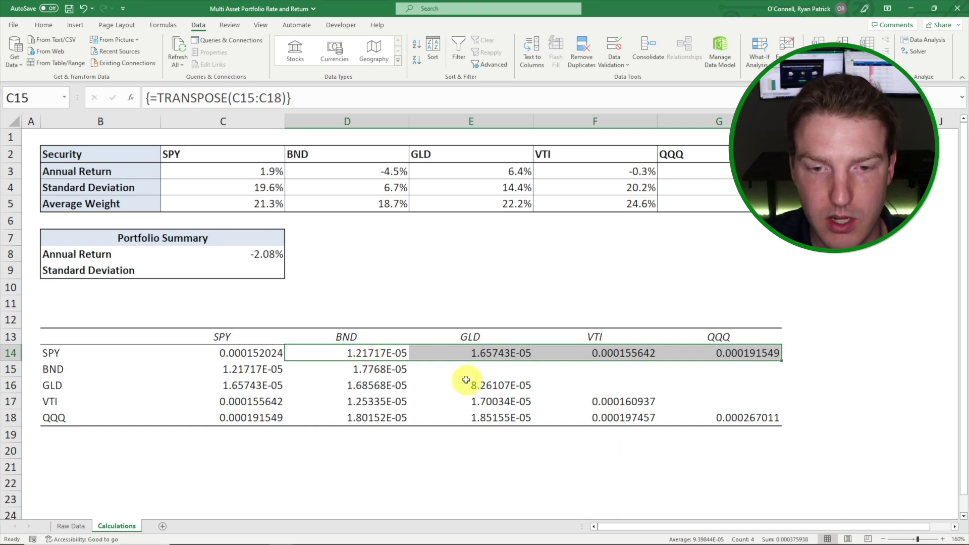
- Fill E15:G15 in the BND row of the covariance matrix with the array formula =TRANSPOSE(D16:D18)
left_click_drag(474, 369, 715, 364)
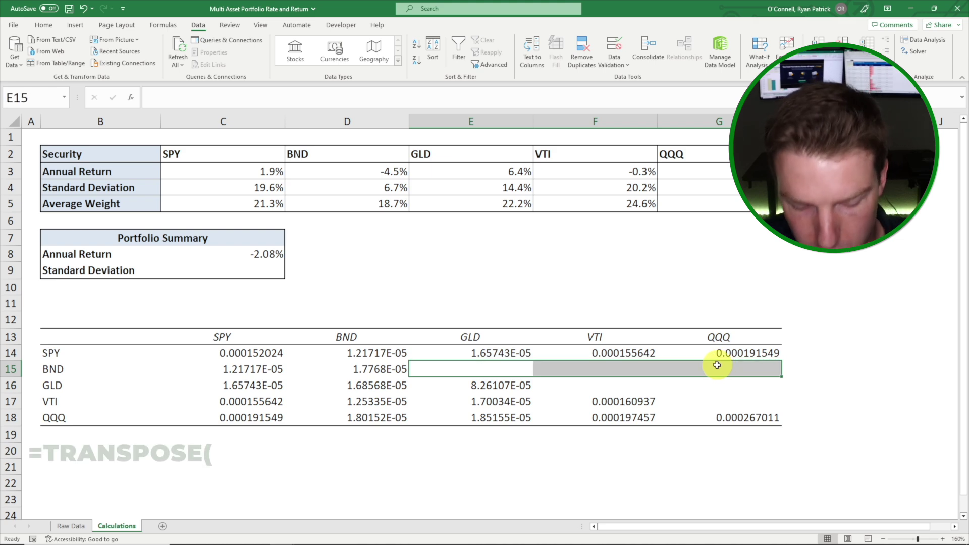
type("=tram")
key("BackSpace")
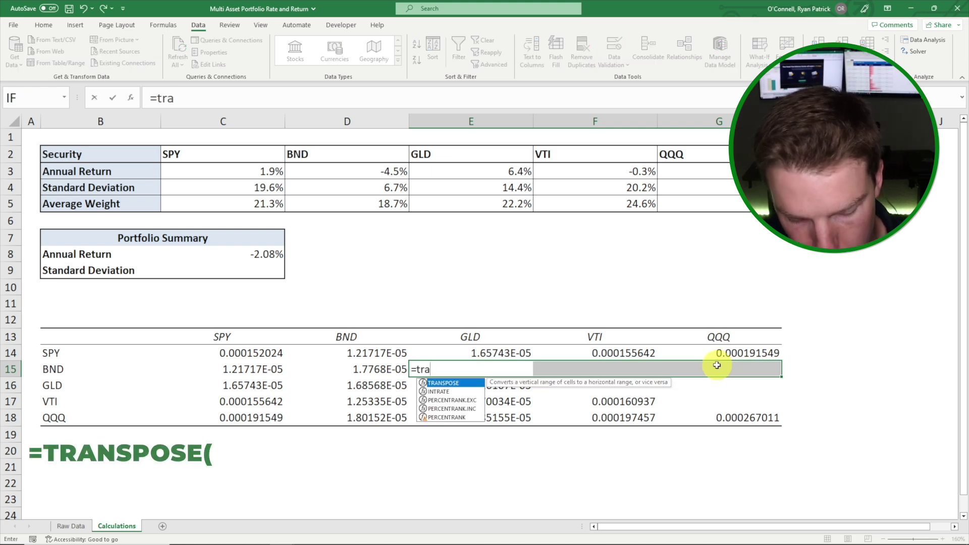
type("ns")
key("Tab")
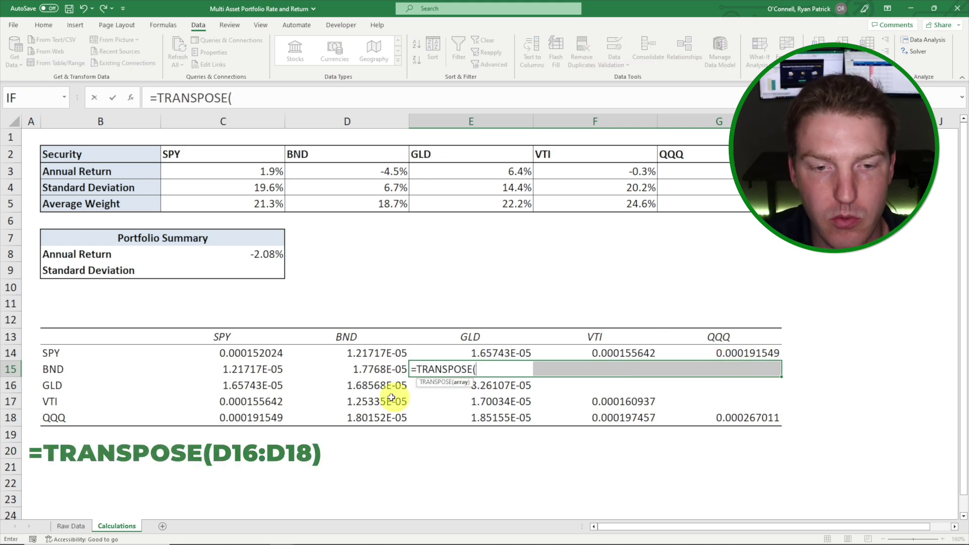
left_click_drag(343, 386, 401, 417)
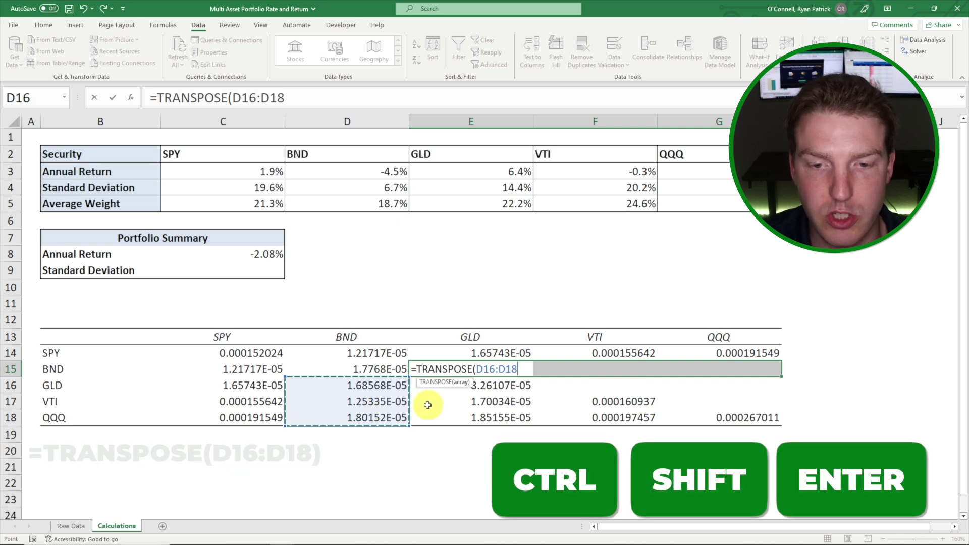
key("ctrl+shift+Return")
- Fill F16:G16 in the GLD row of the covariance matrix with the array formula =TRANSPOSE(E17:E18)
left_click_drag(605, 386, 700, 382)
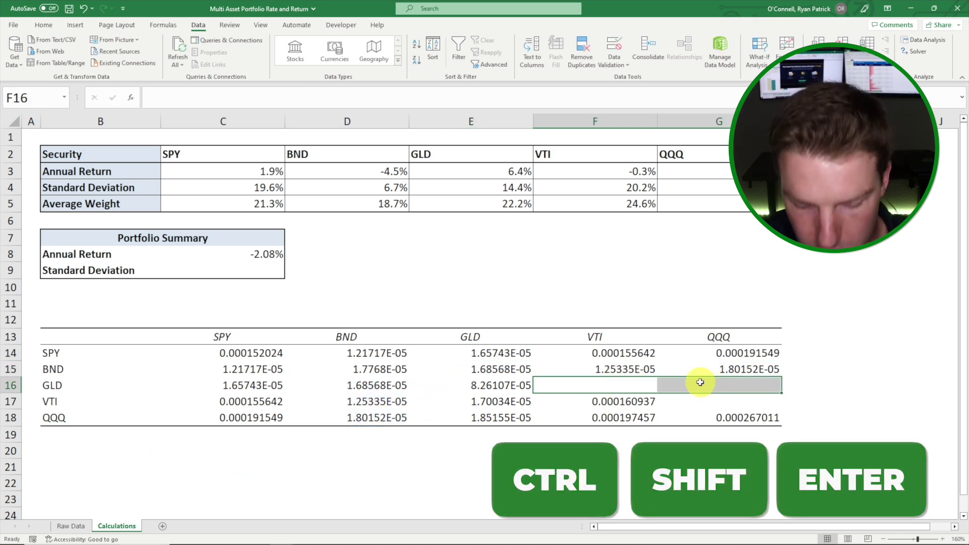
type("=transp")
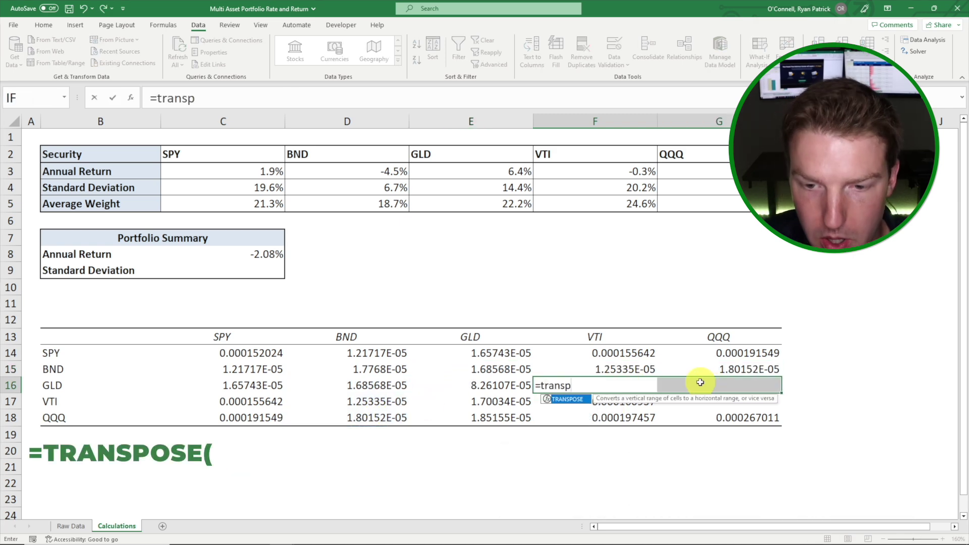
key("Tab")
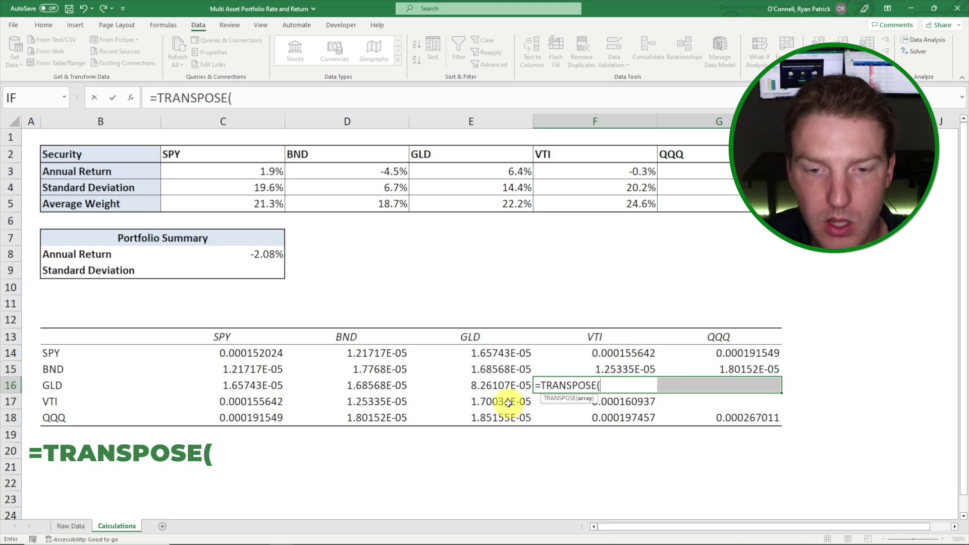
left_click_drag(508, 403, 505, 418)
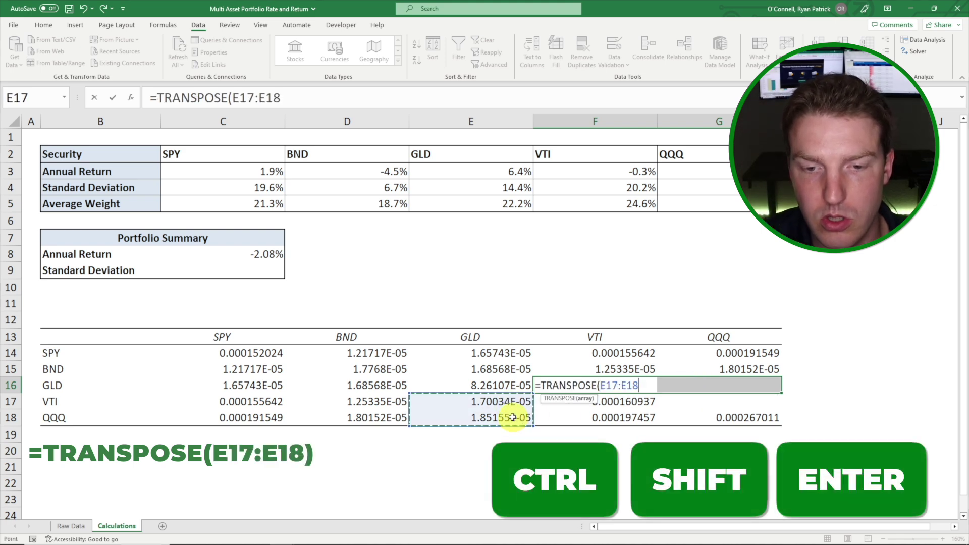
key("ctrl+shift+Return")
- Fill the blank VTI–QQQ covariance in G17 with the reference =F18
left_click(726, 405)
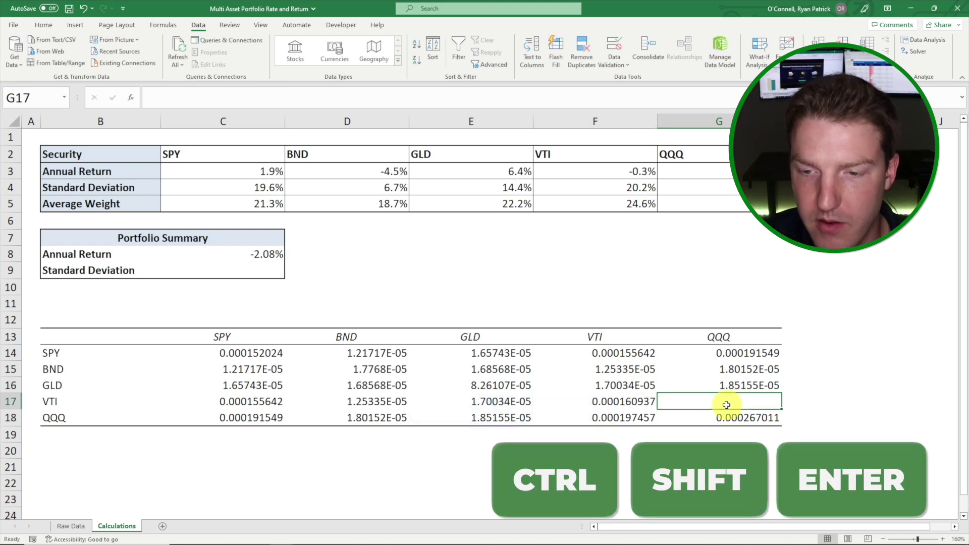
type("=")
key("Down")
key("Left")
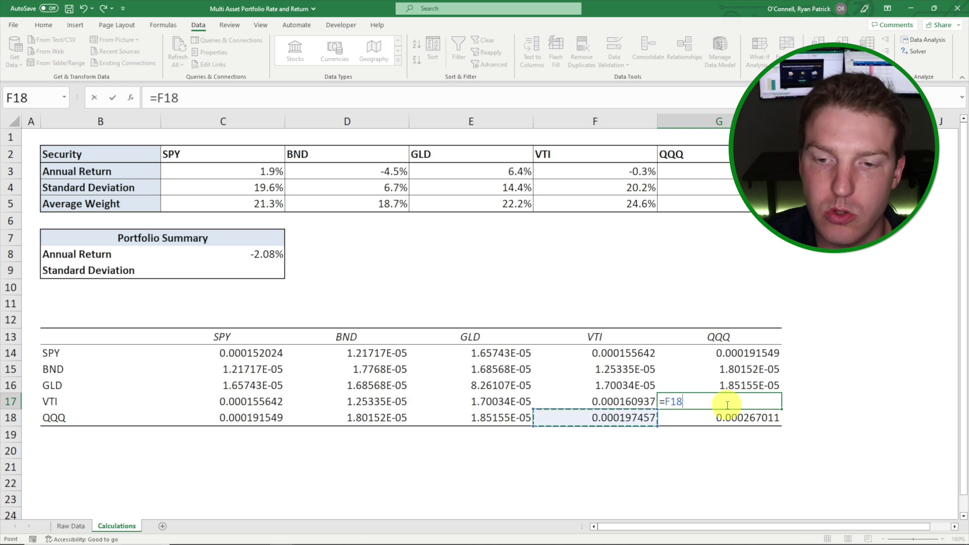
key("Return")
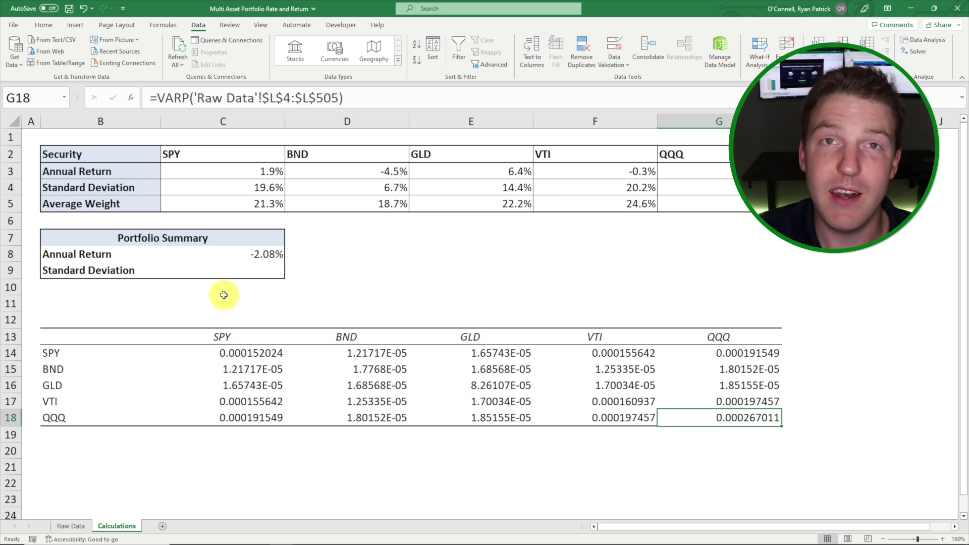
- Begin the portfolio standard deviation formula in C9 with =SQRT(MMULT(MMULT(C5:G5,C14:G18), multiplying the average weights by the covariance matrix
left_click(203, 271)
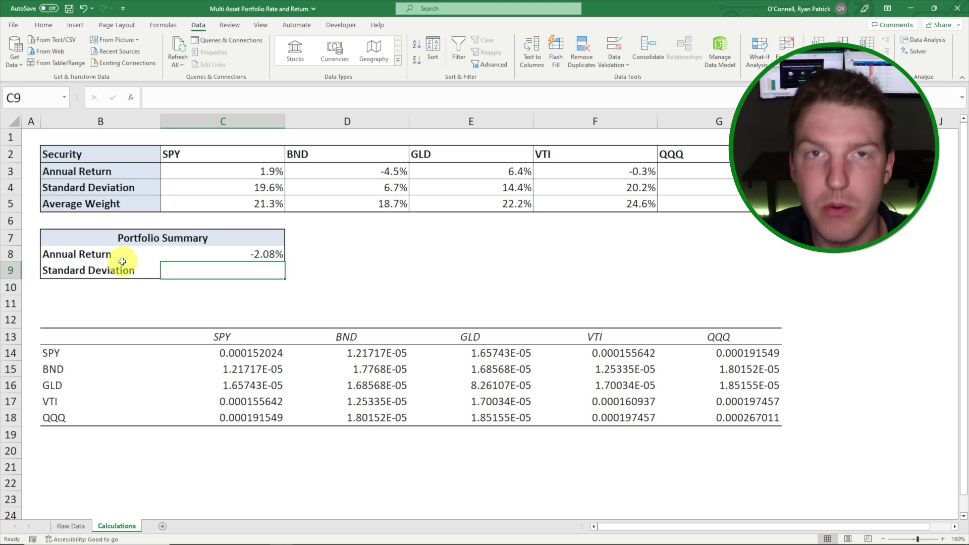
type("=sqrt")
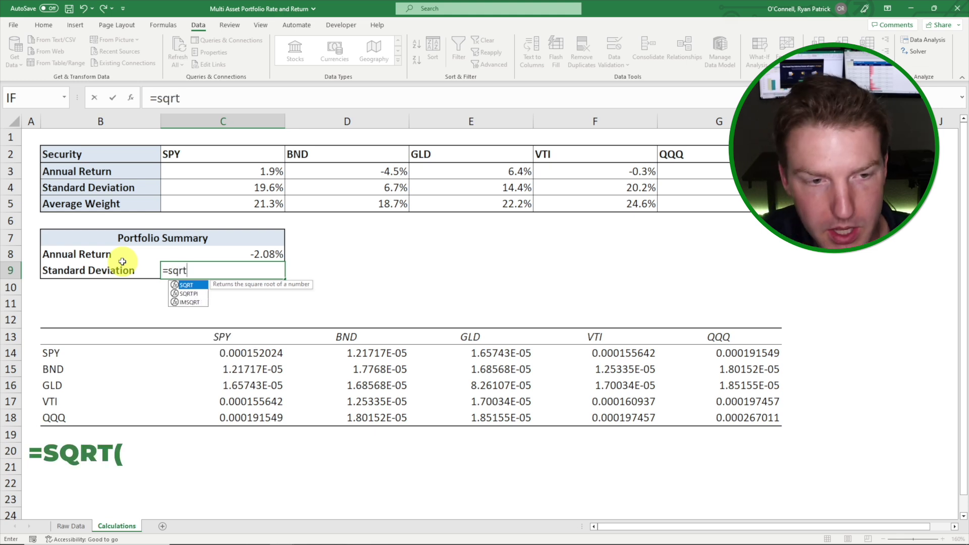
type("(")
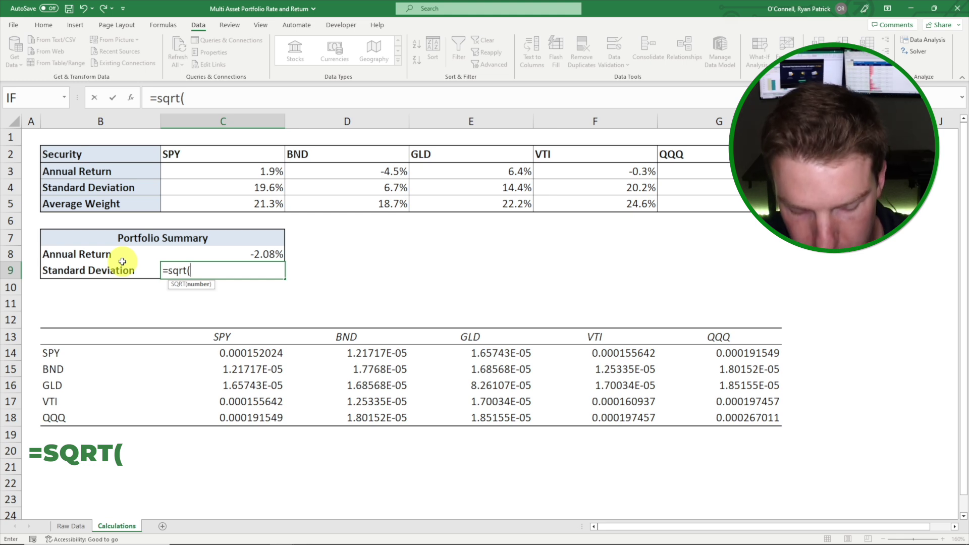
type("mm")
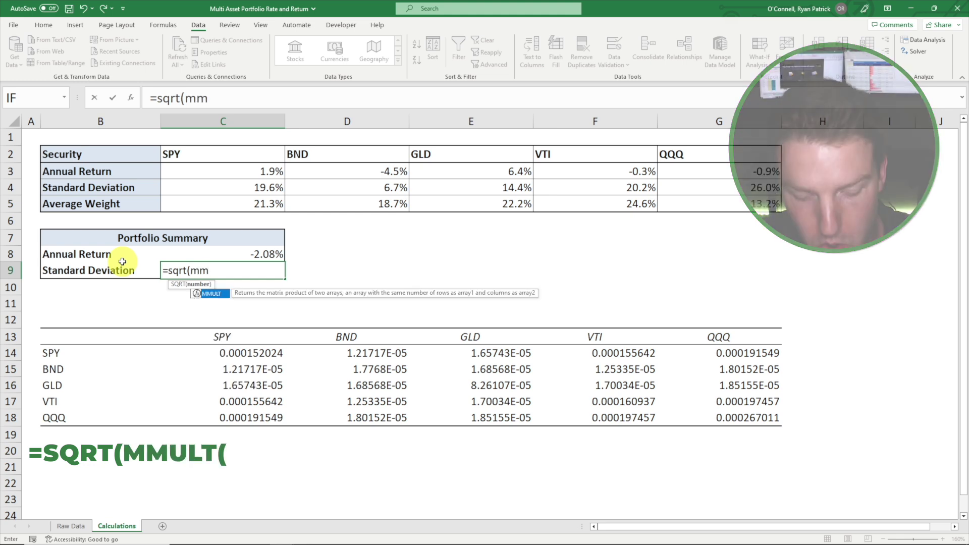
type("ult")
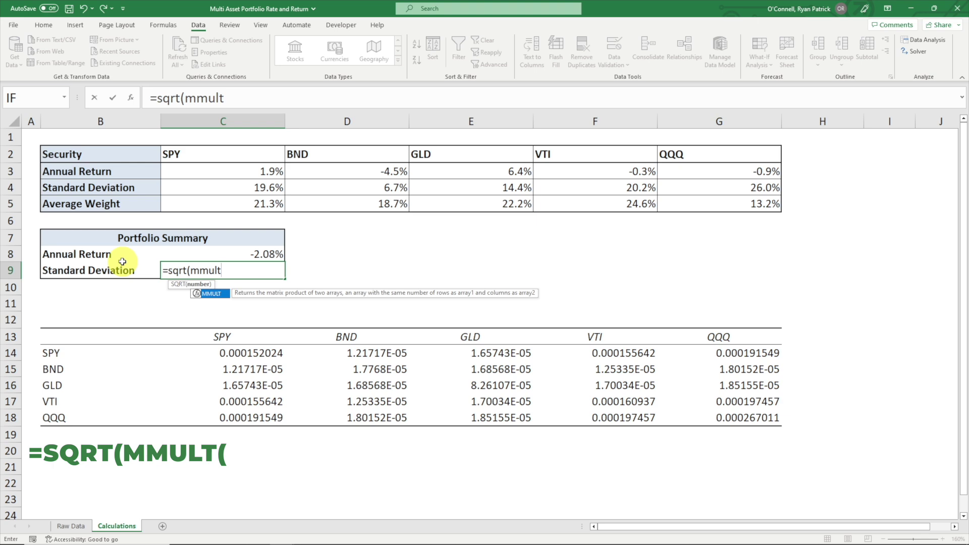
type("*")
key("BackSpace")
type("(m")
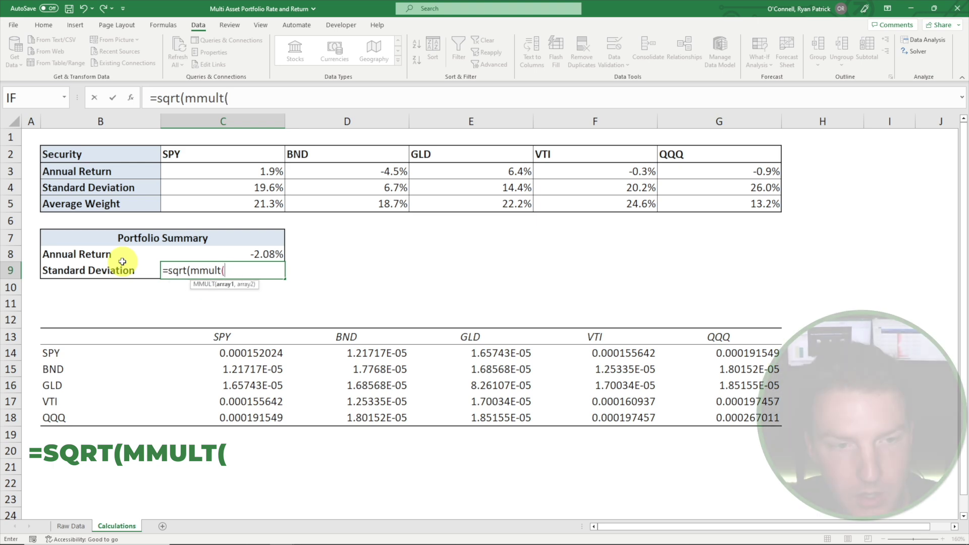
type("mult(")
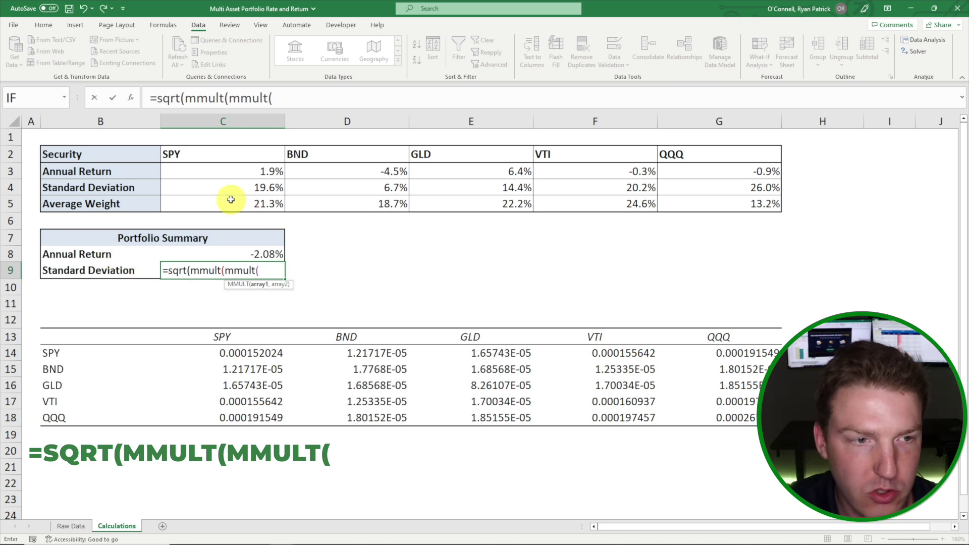
left_click_drag(246, 204, 707, 200)
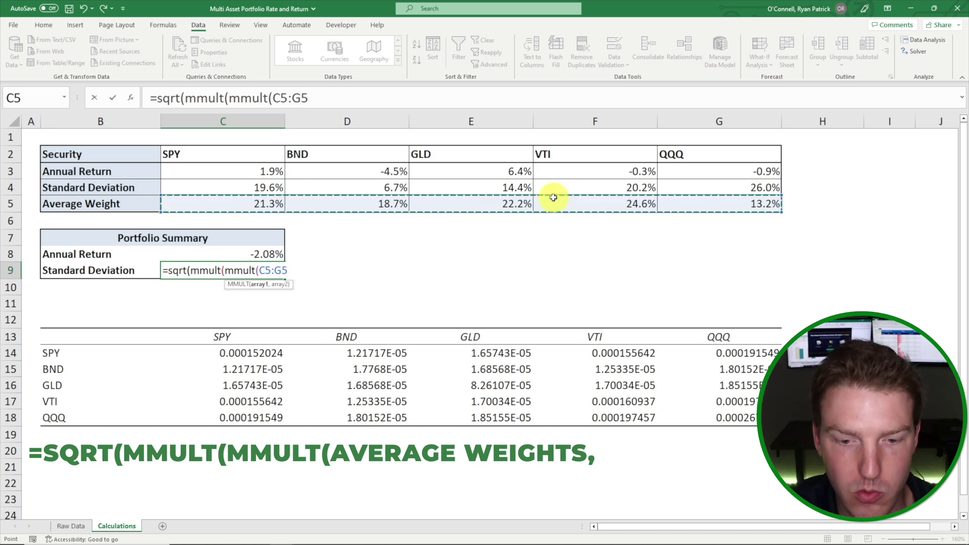
type(",")
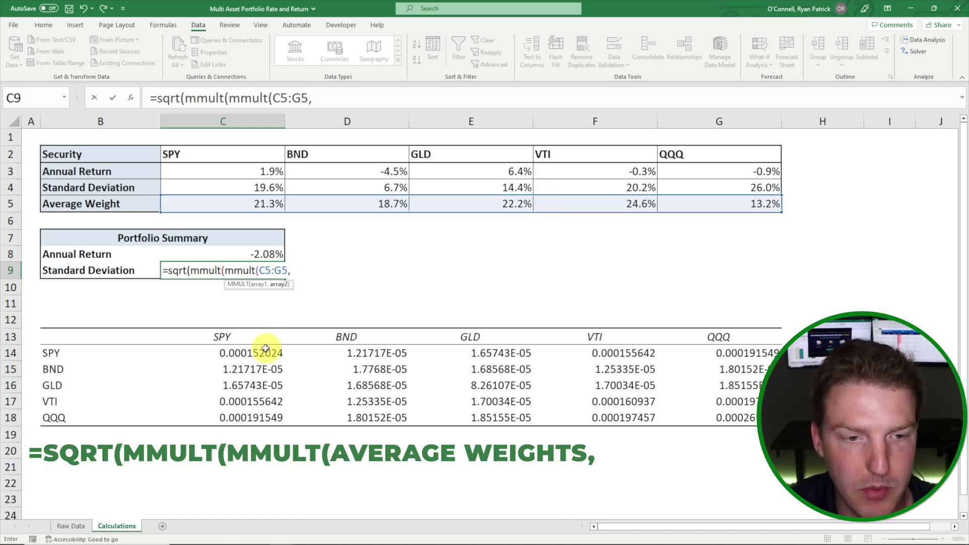
left_click_drag(266, 353, 752, 423)
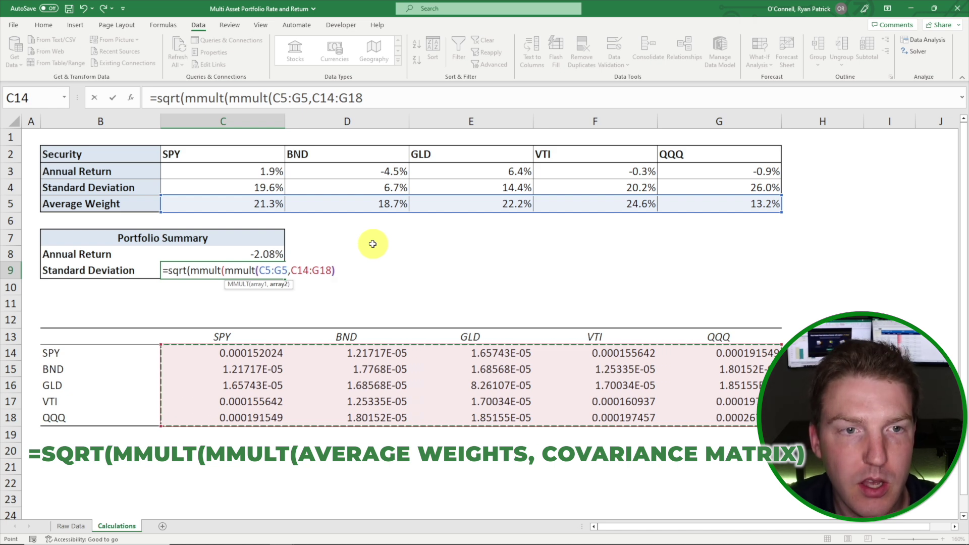
type(")")
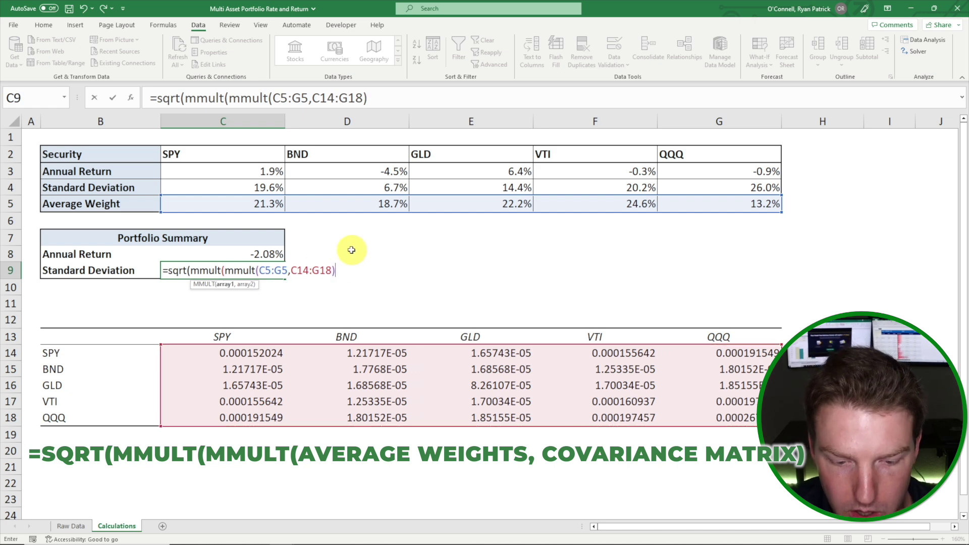
- Complete the standard deviation formula in C9 with the transposed weights annualised over 252 days: ,TRANSPOSE(C5:G5)*252))
type(",trans")
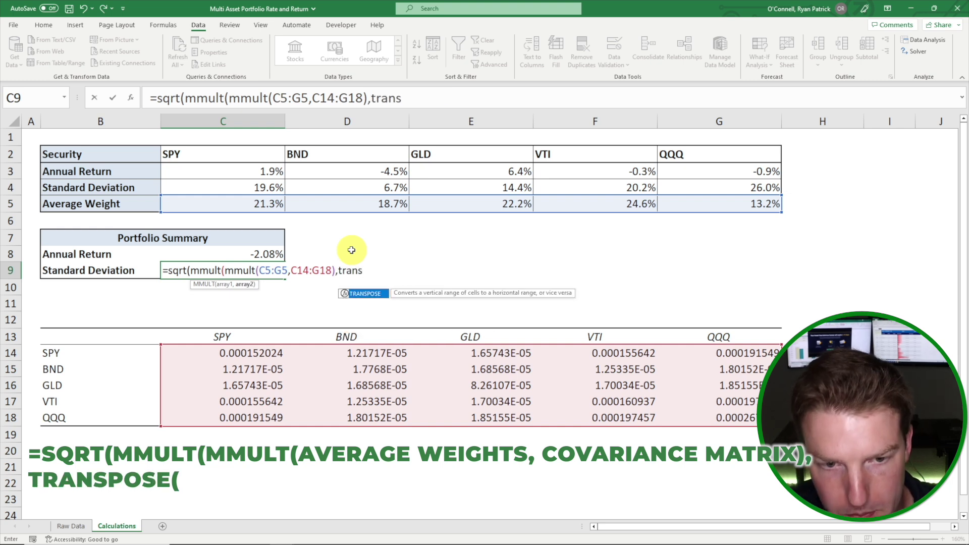
key("Tab")
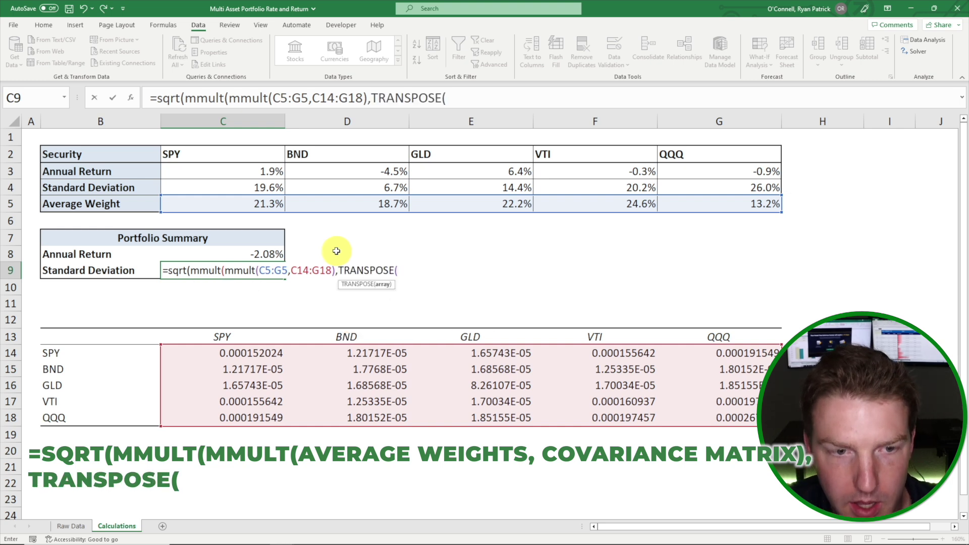
left_click_drag(241, 198, 707, 201)
type(")*252")
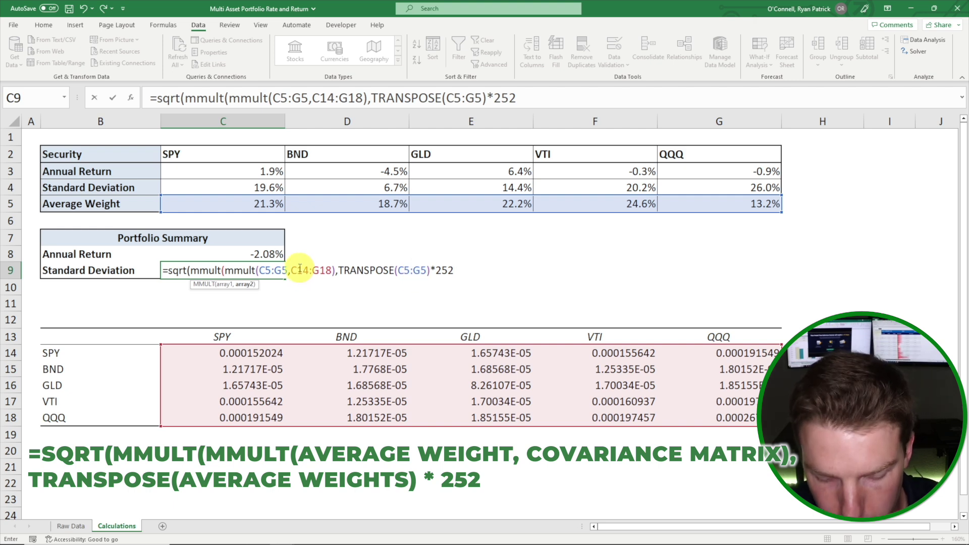
type("))")
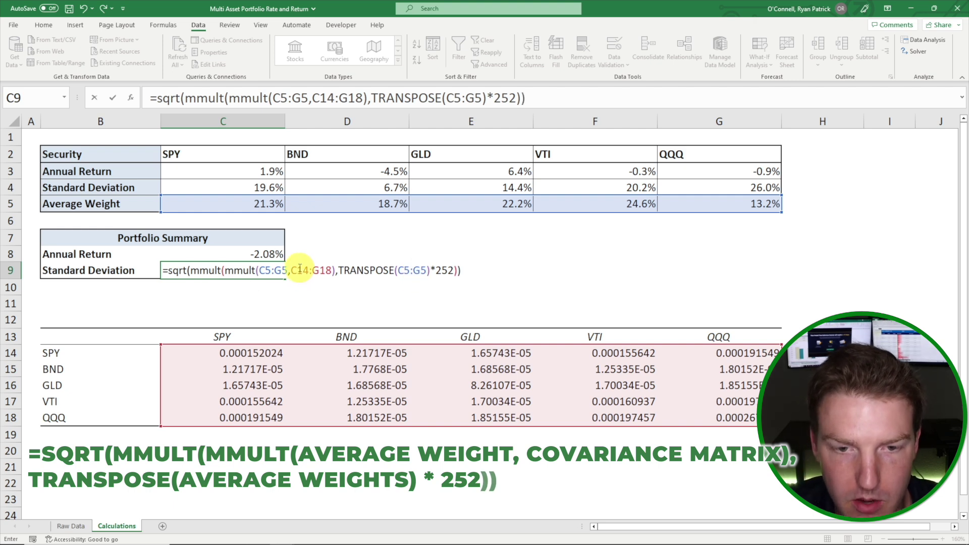
key("Return")
key("Up")
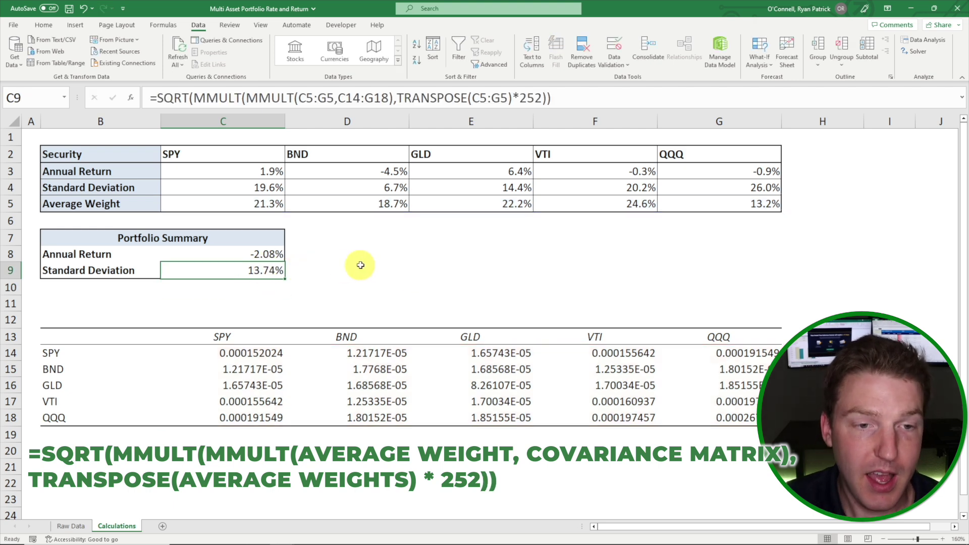
left_click(356, 281)
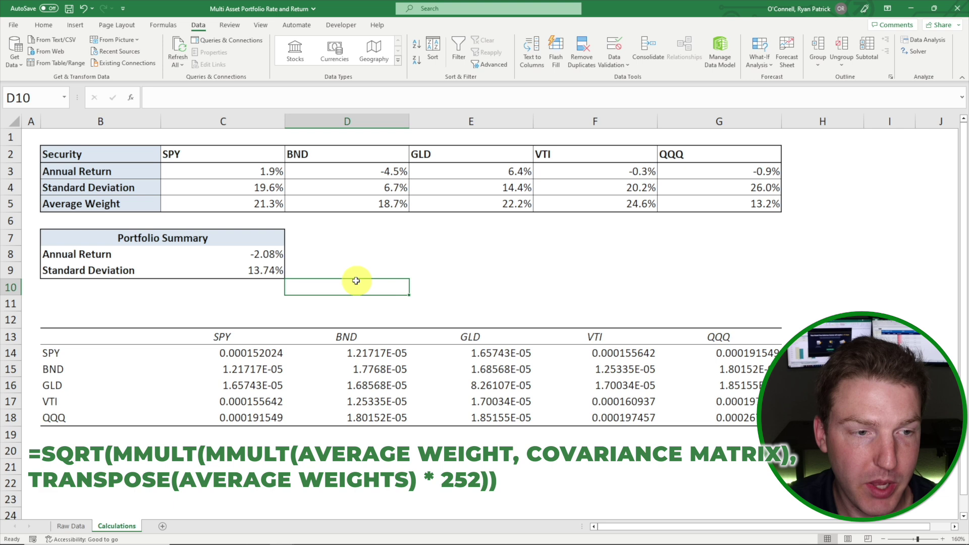
left_click(428, 264)
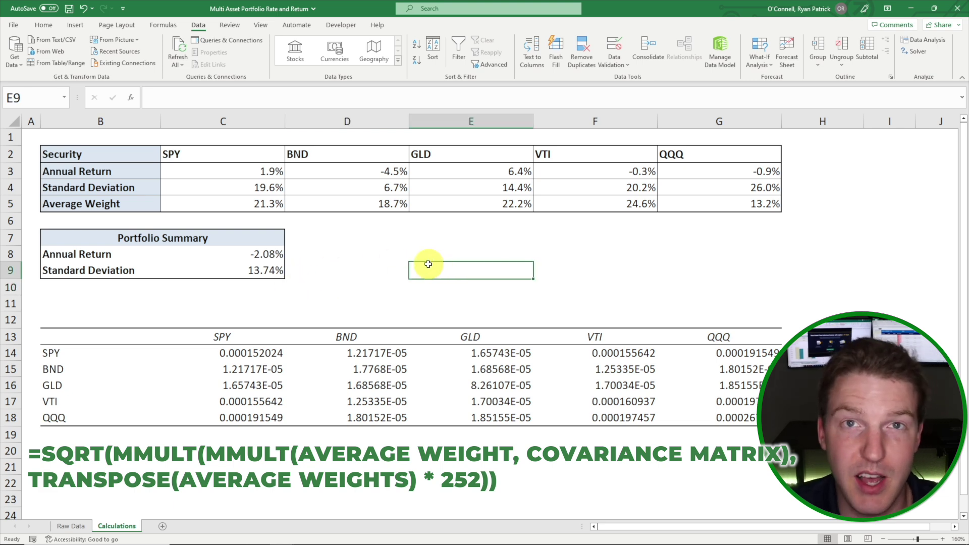